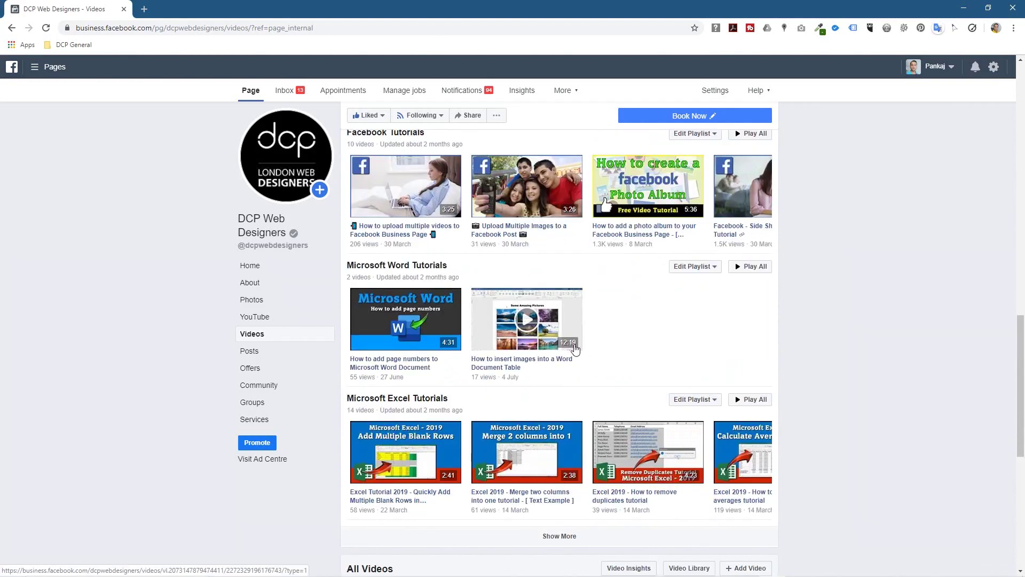
# - Examine the page's video playlists, expanding the playlist list until every group is shown, down to the All Videos section
pyautogui.scroll(-1, 566, 352)
pyautogui.click(557, 392)
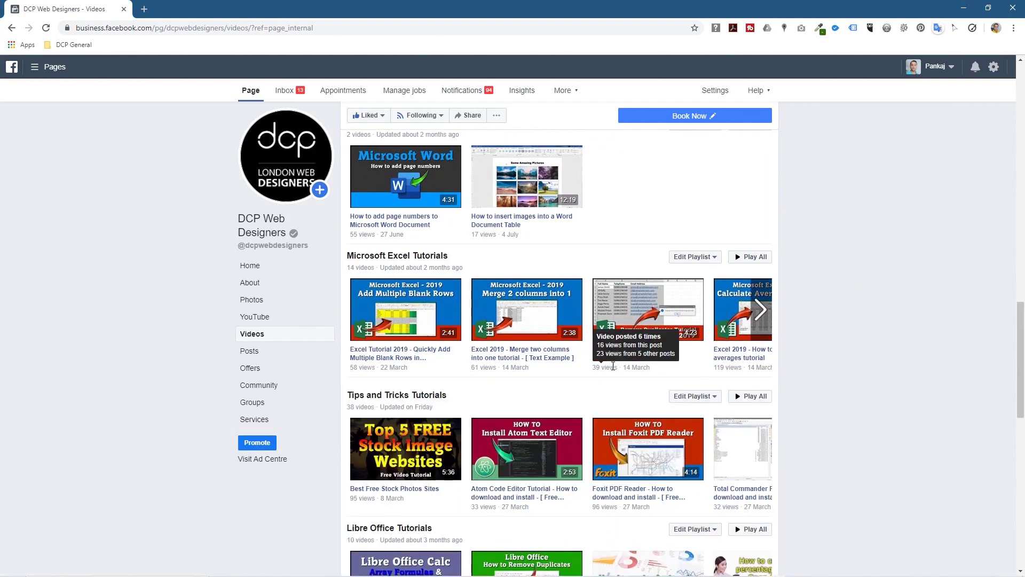
pyautogui.scroll(-5, 613, 366)
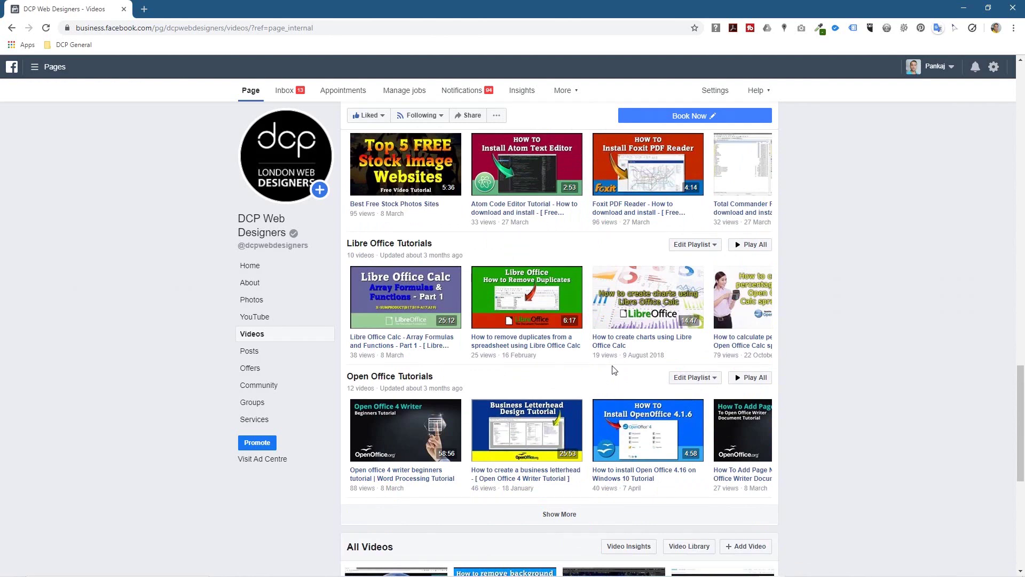
pyautogui.scroll(-3, 614, 370)
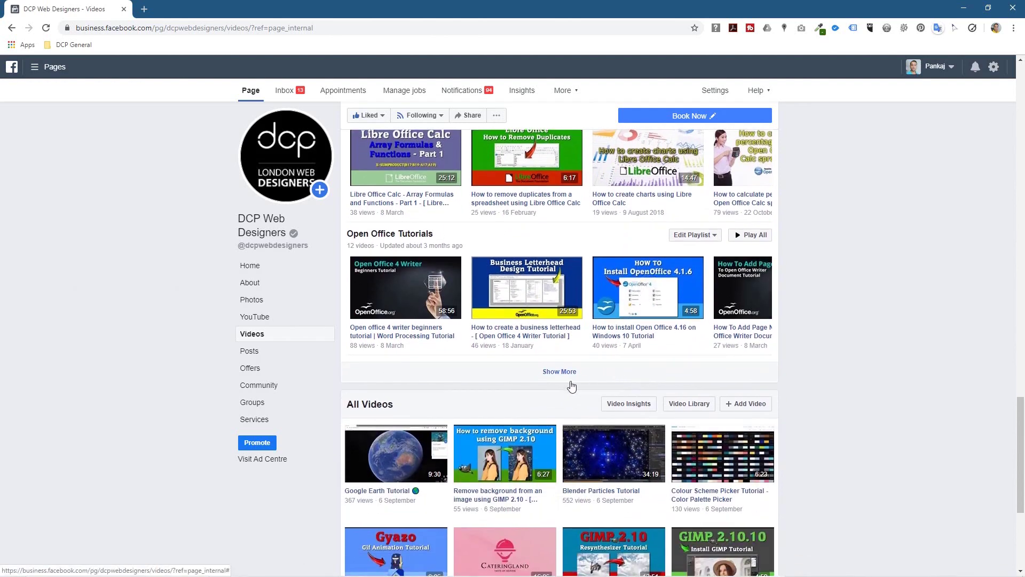
pyautogui.click(557, 373)
pyautogui.scroll(-4, 565, 378)
pyautogui.scroll(-3, 564, 378)
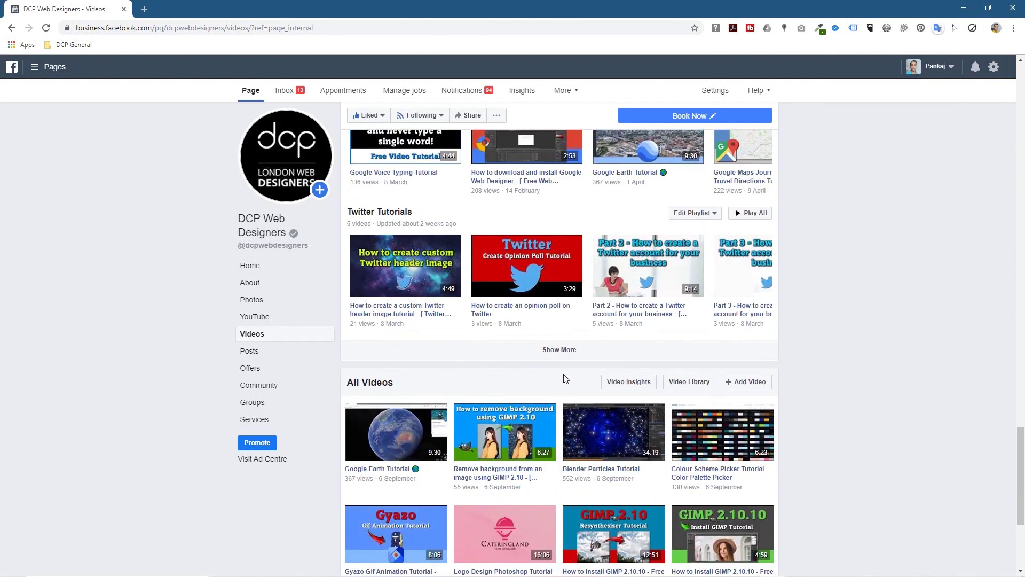
pyautogui.click(567, 351)
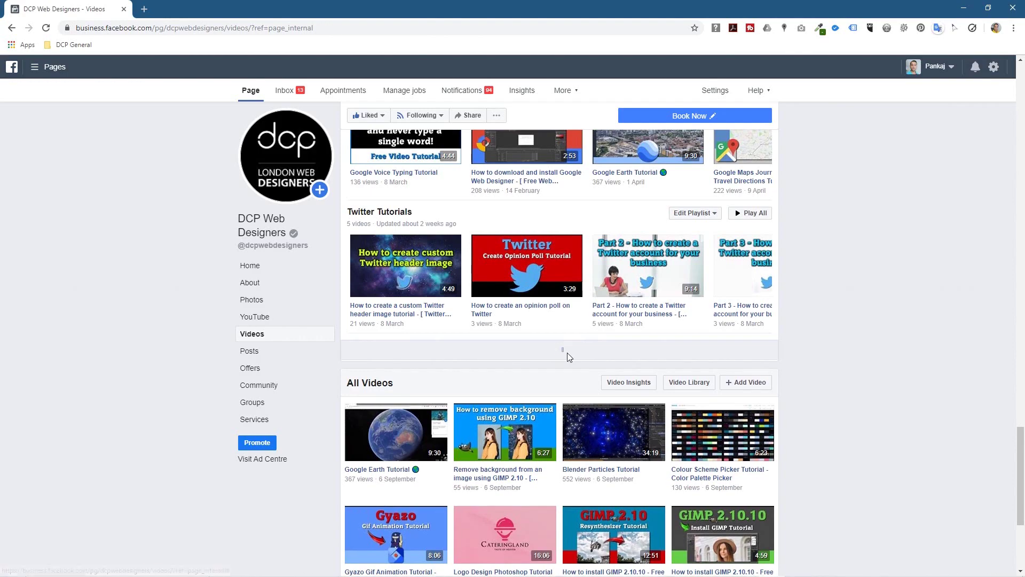
pyautogui.scroll(-5, 569, 357)
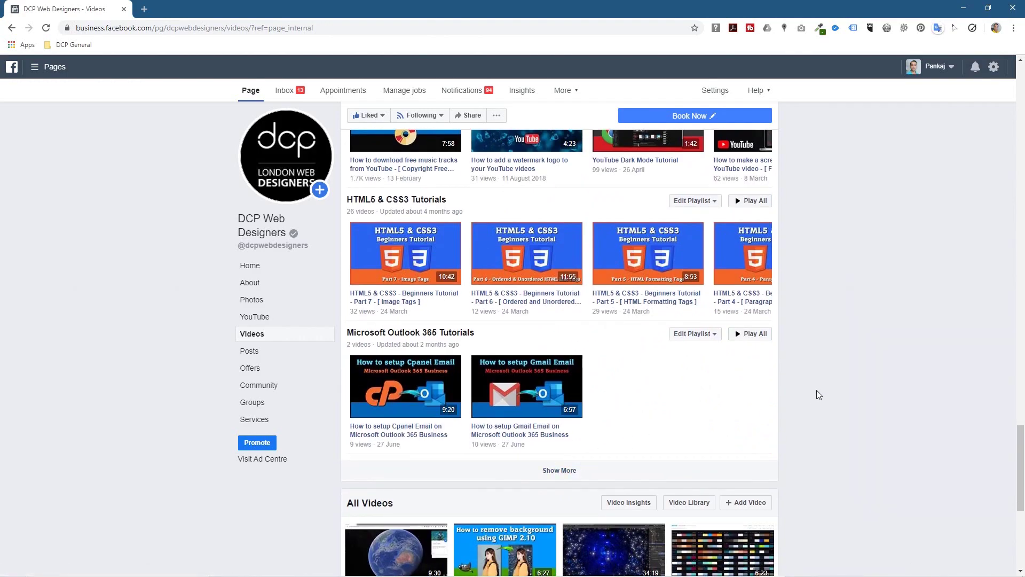
pyautogui.scroll(-4, 806, 367)
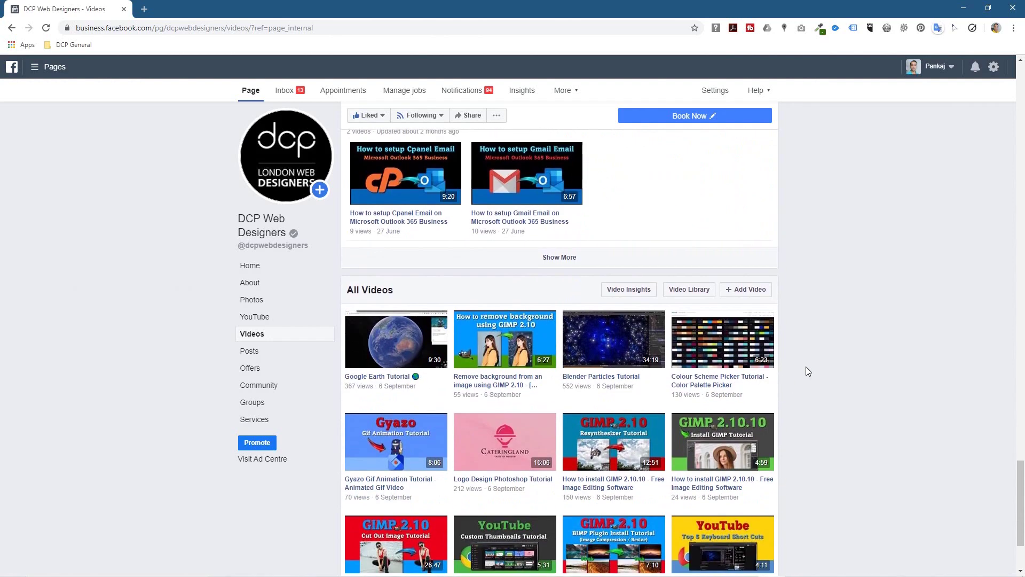
pyautogui.scroll(-3, 806, 364)
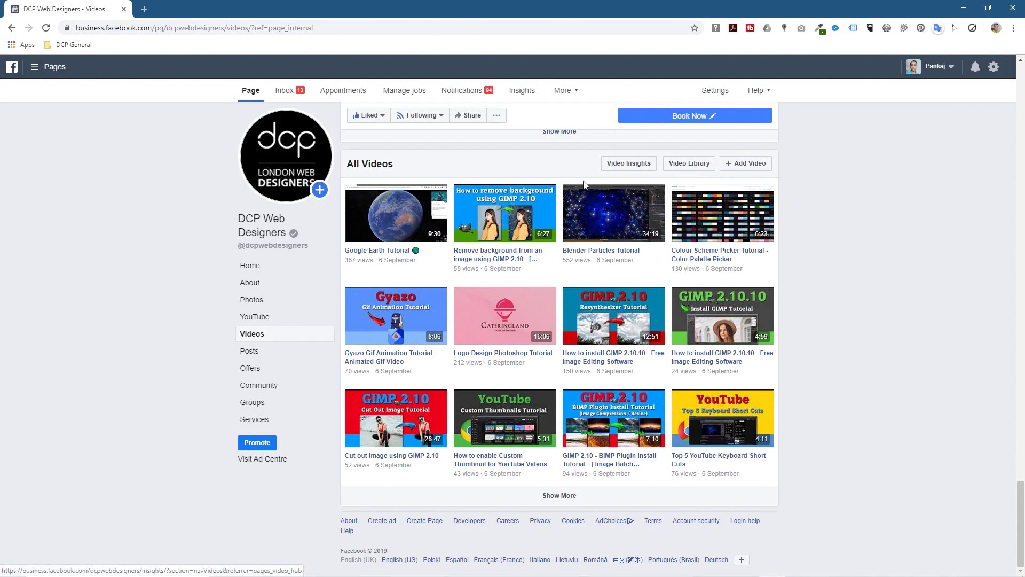
# - Open the page's Video Library and look through the videos on its first page
pyautogui.click(697, 169)
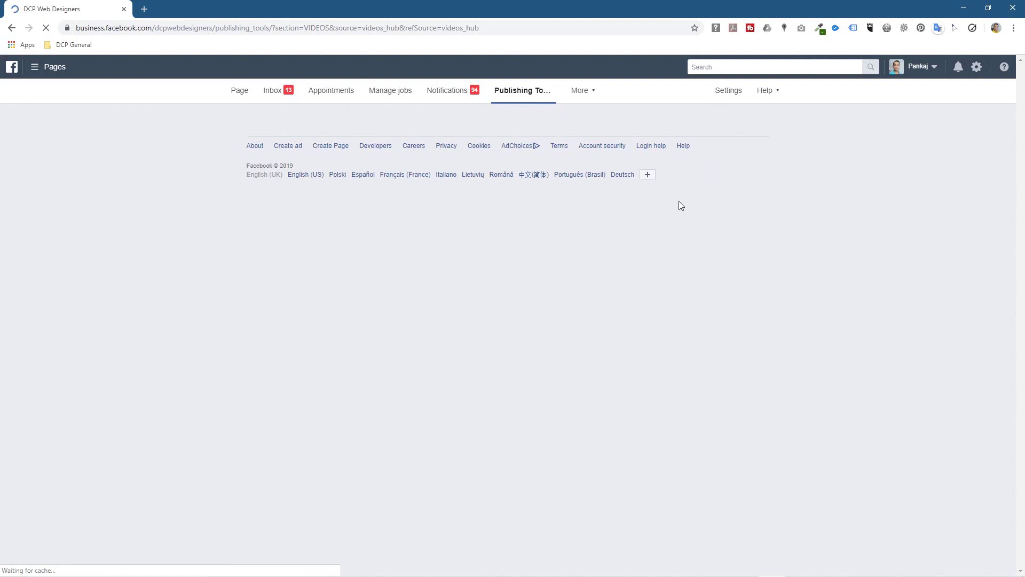
pyautogui.scroll(-2, 594, 323)
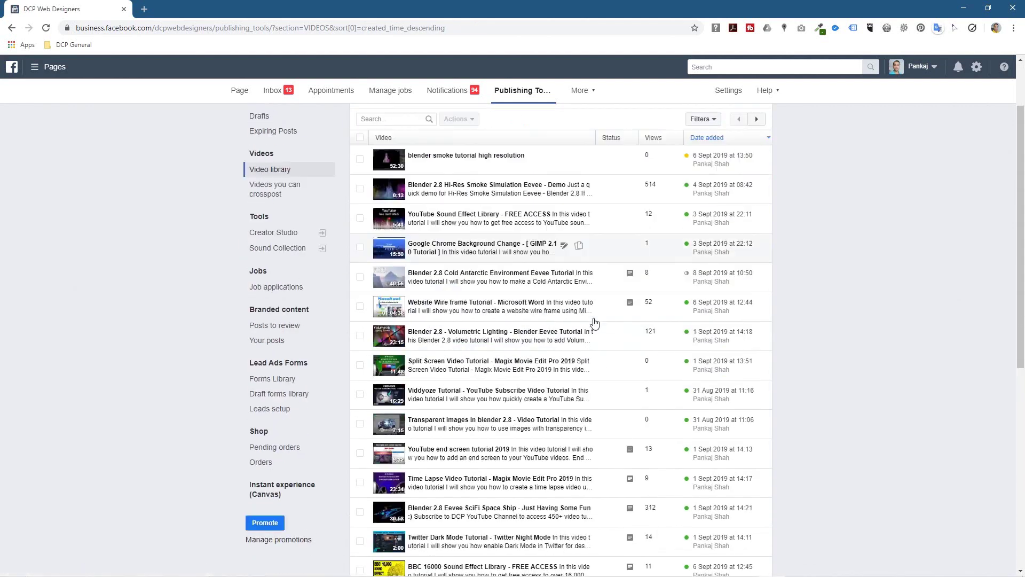
pyautogui.scroll(-7, 592, 321)
pyautogui.scroll(9, 592, 320)
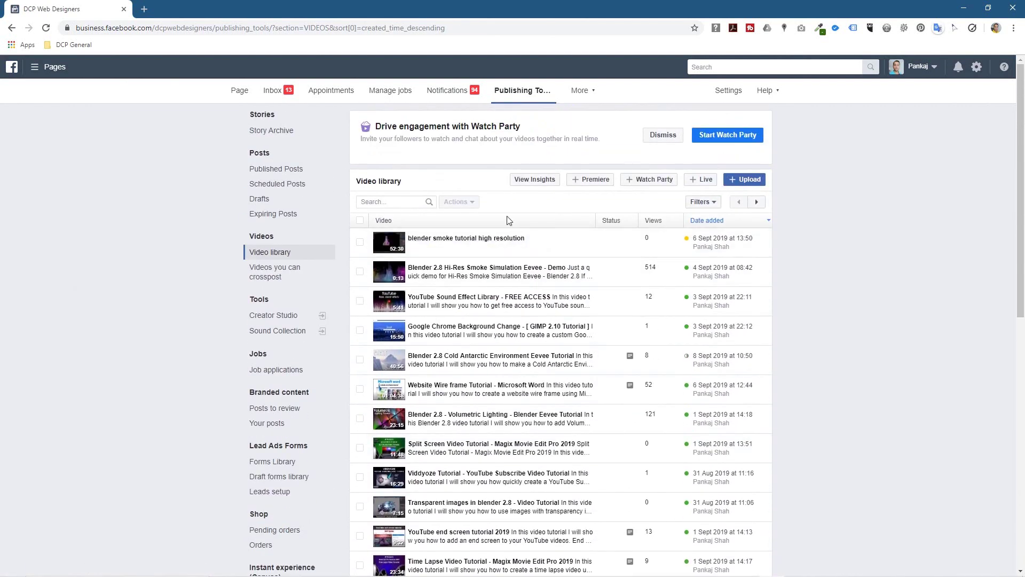
pyautogui.scroll(-8, 582, 374)
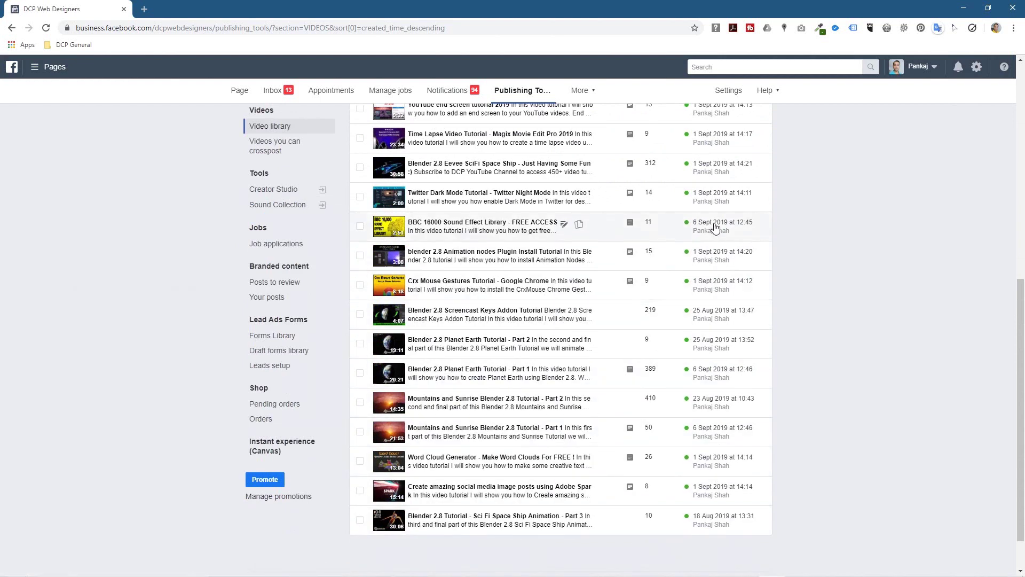
pyautogui.scroll(3, 716, 227)
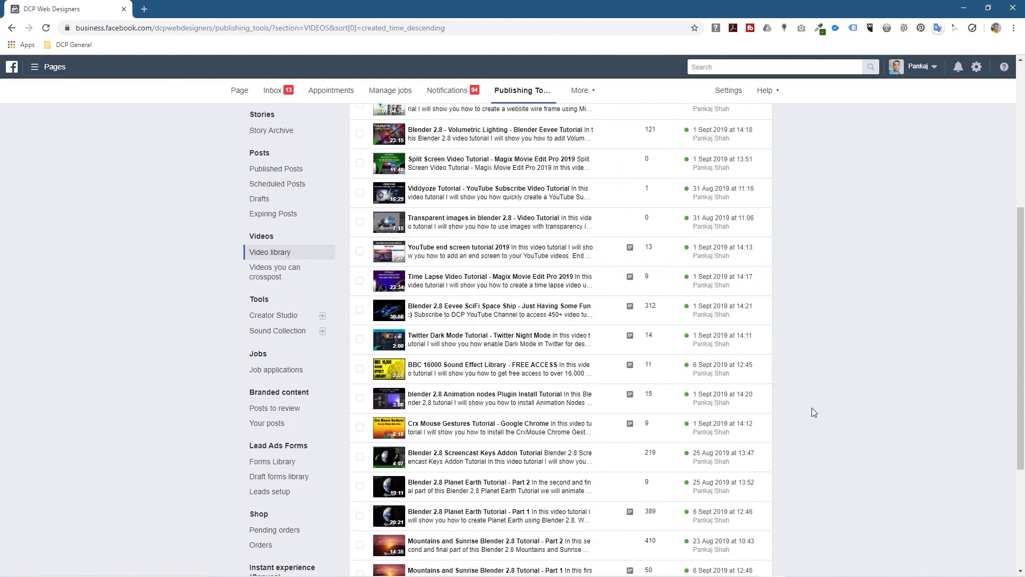
pyautogui.moveTo(799, 433); pyautogui.dragTo(566, 336)
pyautogui.click(905, 338)
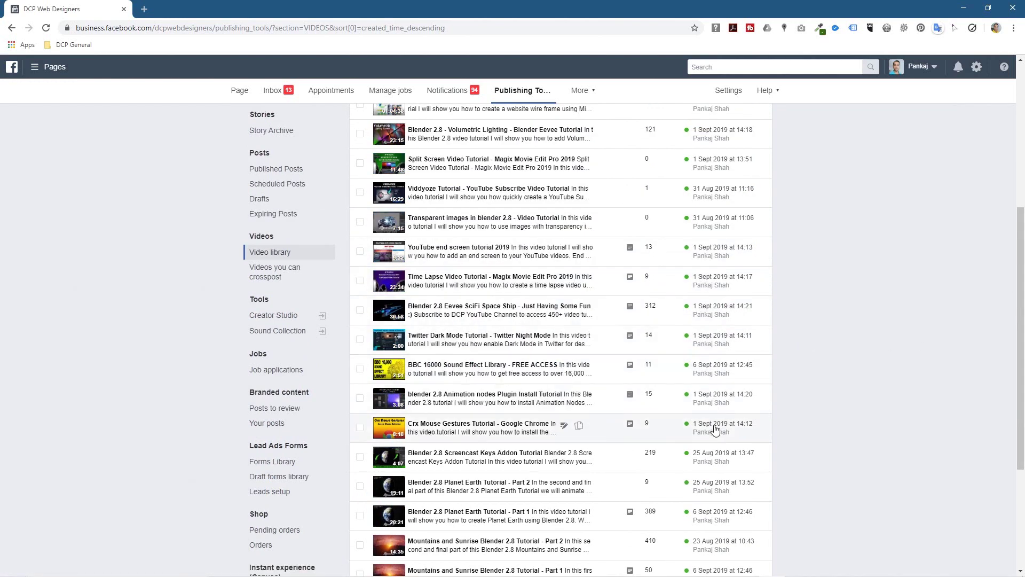
pyautogui.scroll(3, 716, 283)
pyautogui.scroll(2, 716, 283)
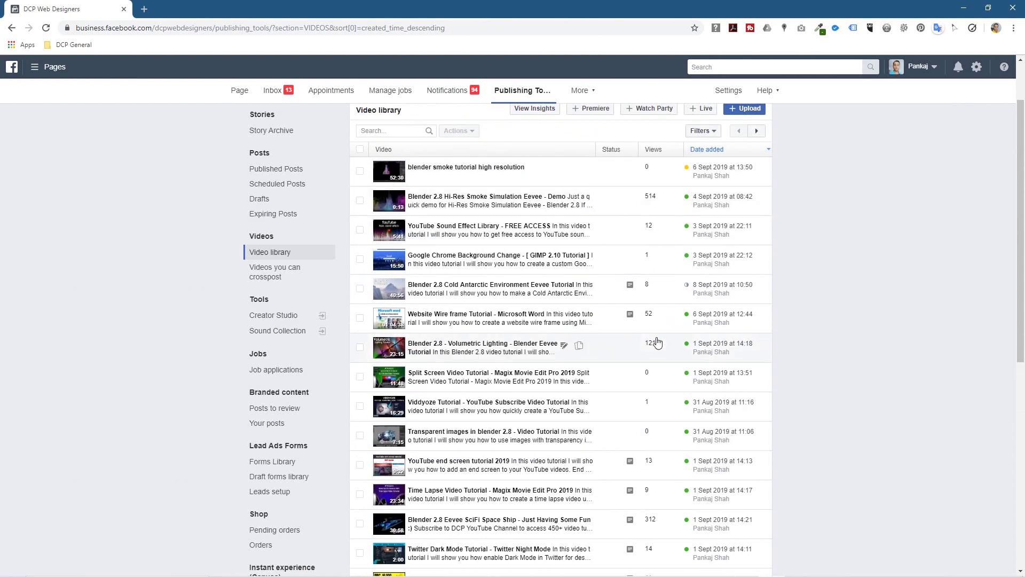
pyautogui.scroll(2, 658, 342)
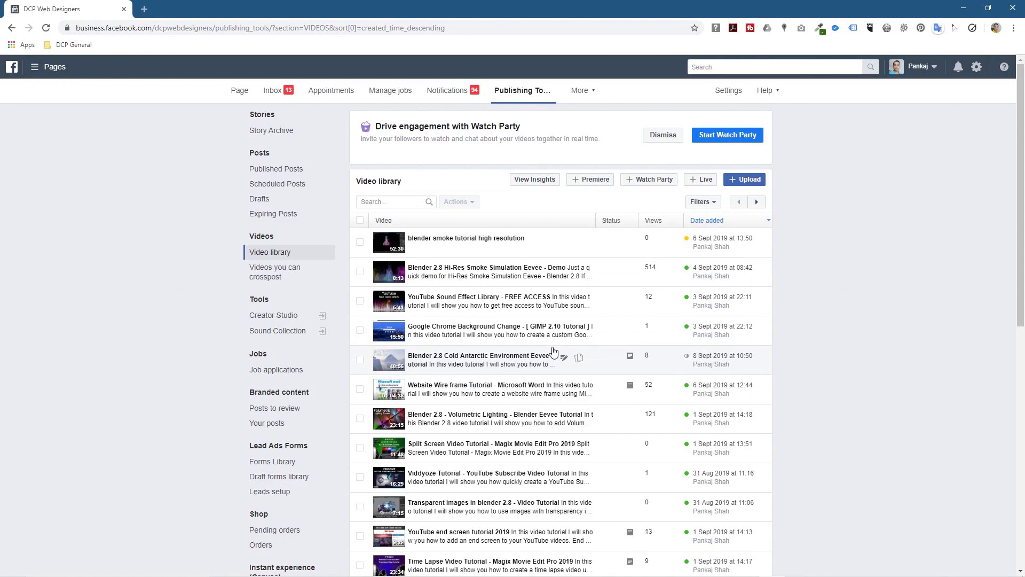
# - Leaf forward through several pages of the video library and return to its first page
pyautogui.click(757, 202)
pyautogui.click(757, 202)
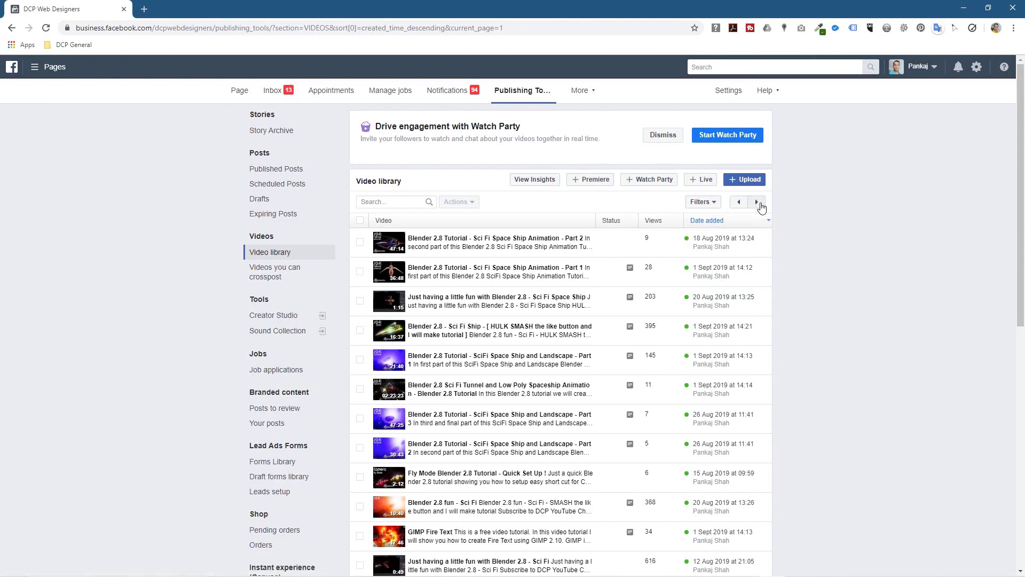
pyautogui.click(757, 202)
pyautogui.click(757, 202)
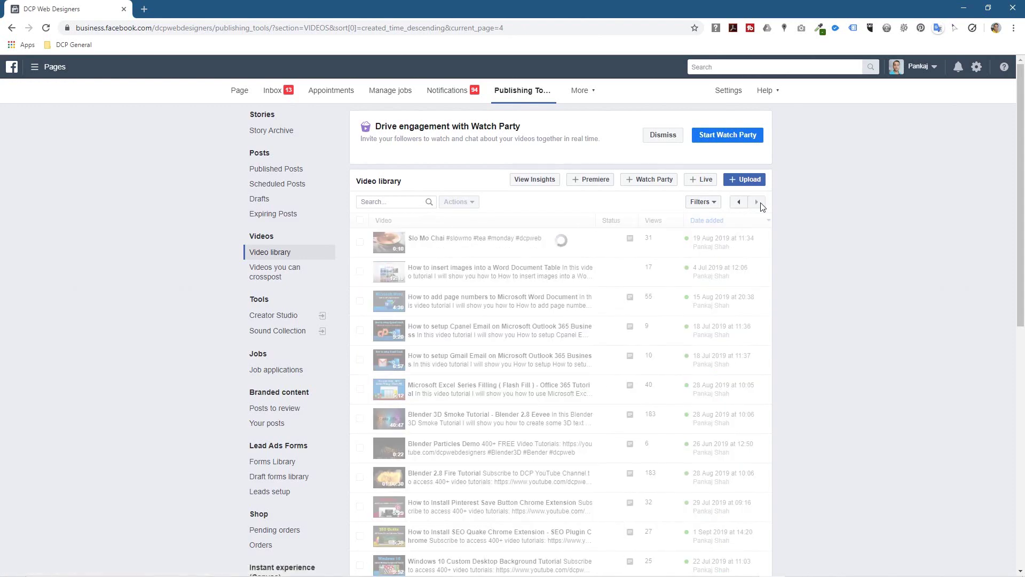
pyautogui.click(758, 203)
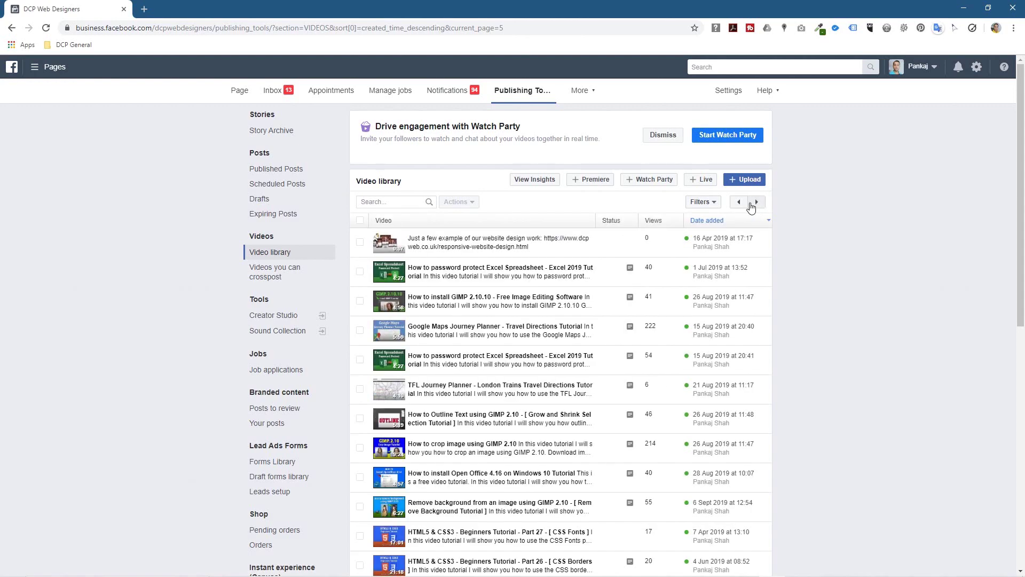
pyautogui.click(740, 203)
pyautogui.click(740, 203)
pyautogui.click(740, 203)
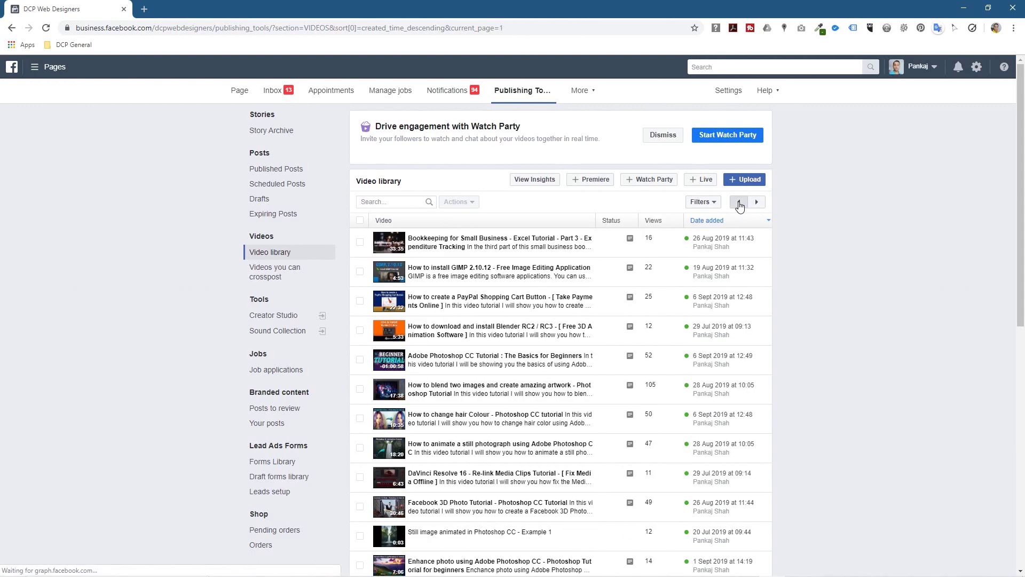
pyautogui.click(739, 203)
pyautogui.click(739, 203)
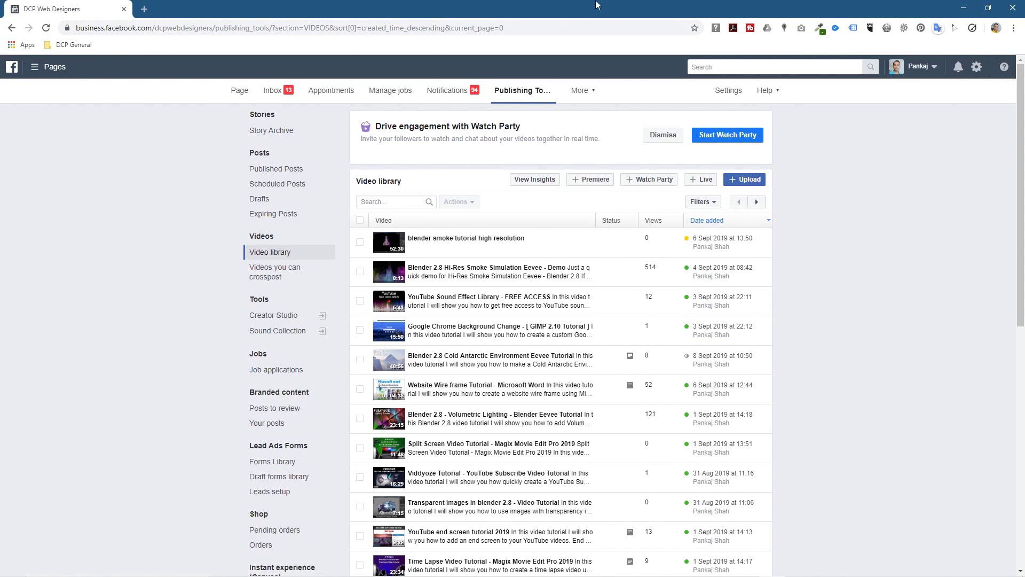
# - Snap the browser window to the right side of the screen and widen it to about two thirds of the screen
pyautogui.press('super+Right')
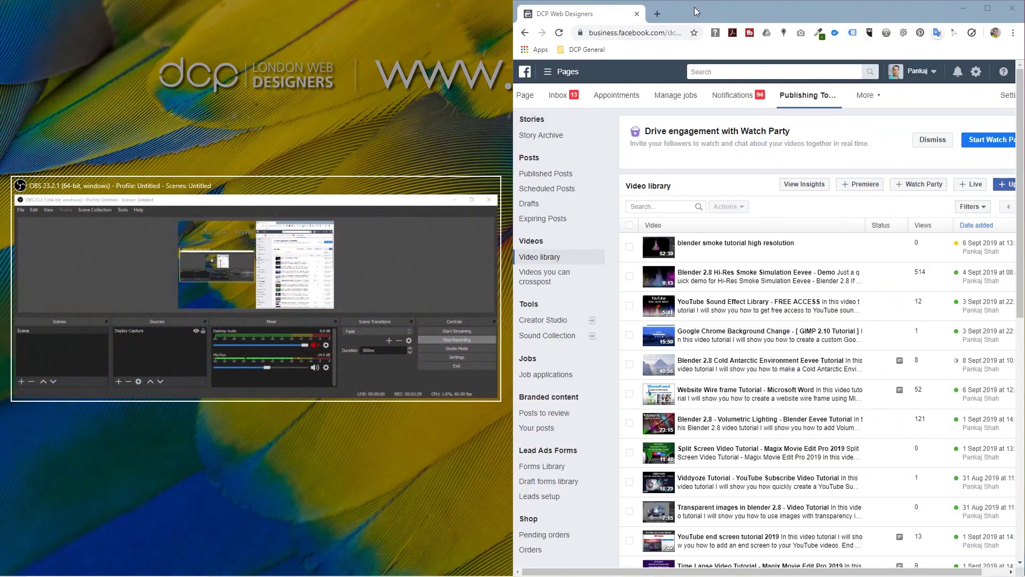
pyautogui.press('Escape')
pyautogui.moveTo(508, 155); pyautogui.dragTo(317, 157)
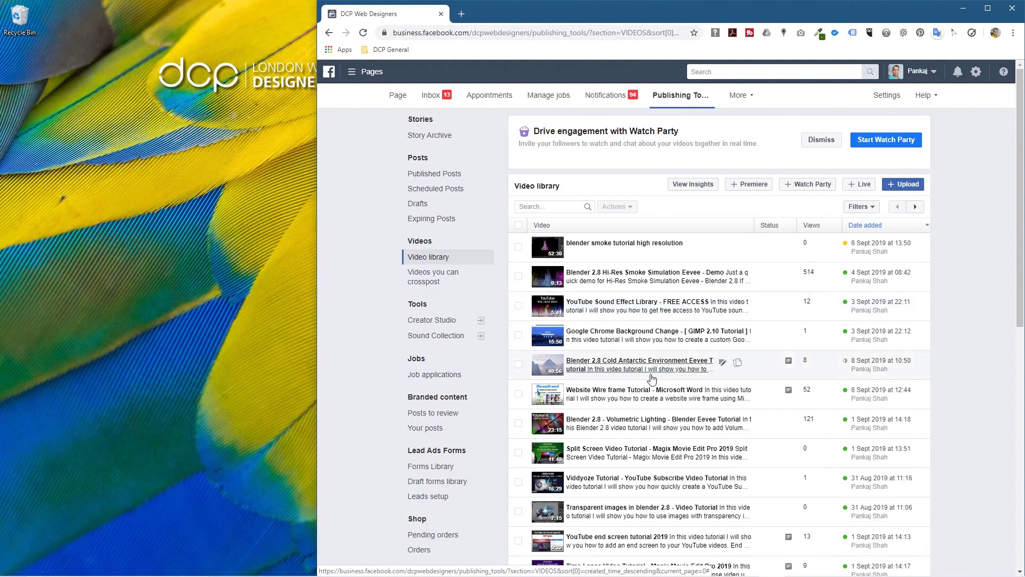
# - Look over the first library page and open video entries from it in four new background tabs
pyautogui.scroll(-10, 630, 324)
pyautogui.scroll(4, 630, 325)
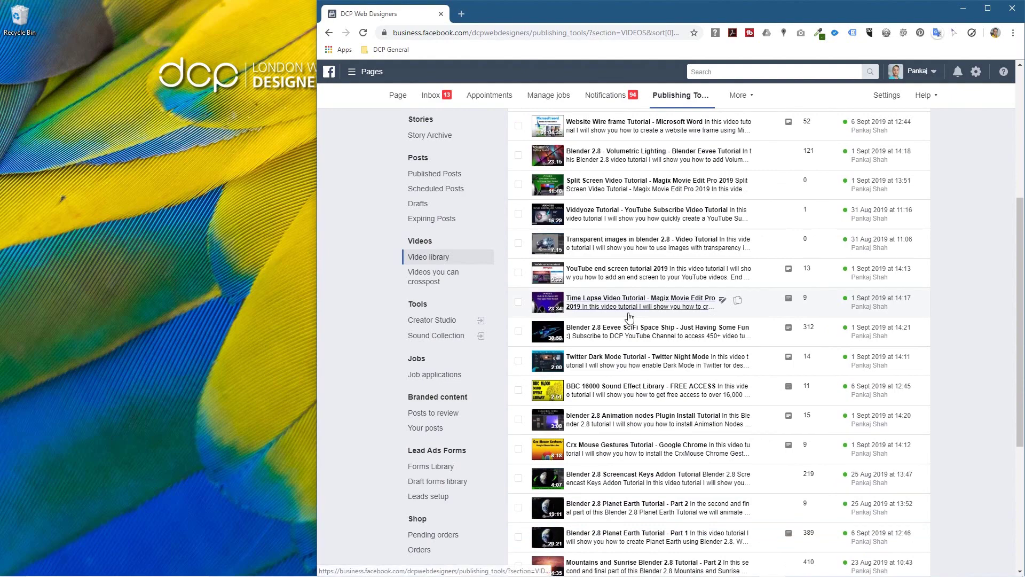
pyautogui.scroll(1, 630, 317)
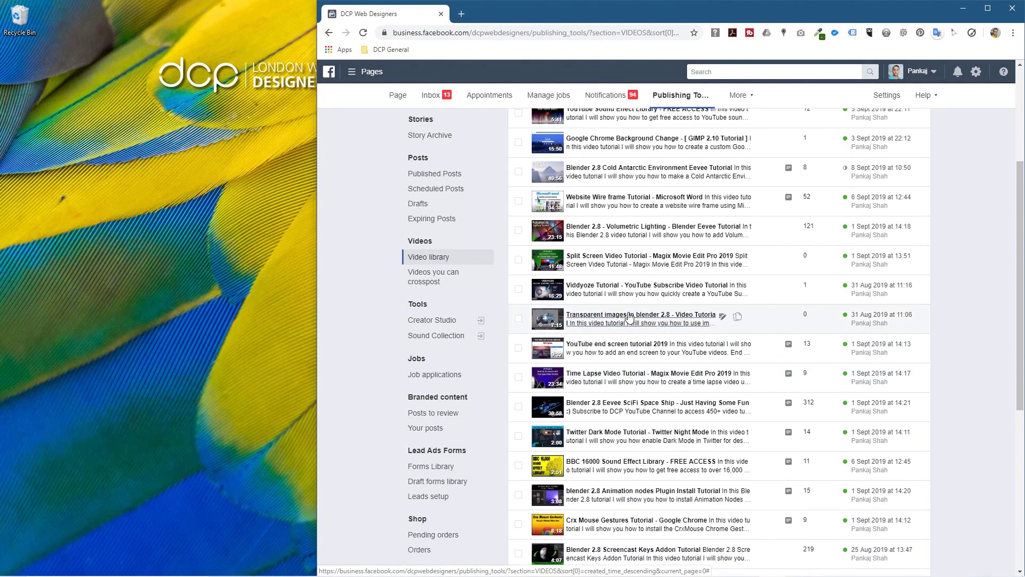
pyautogui.scroll(3, 629, 317)
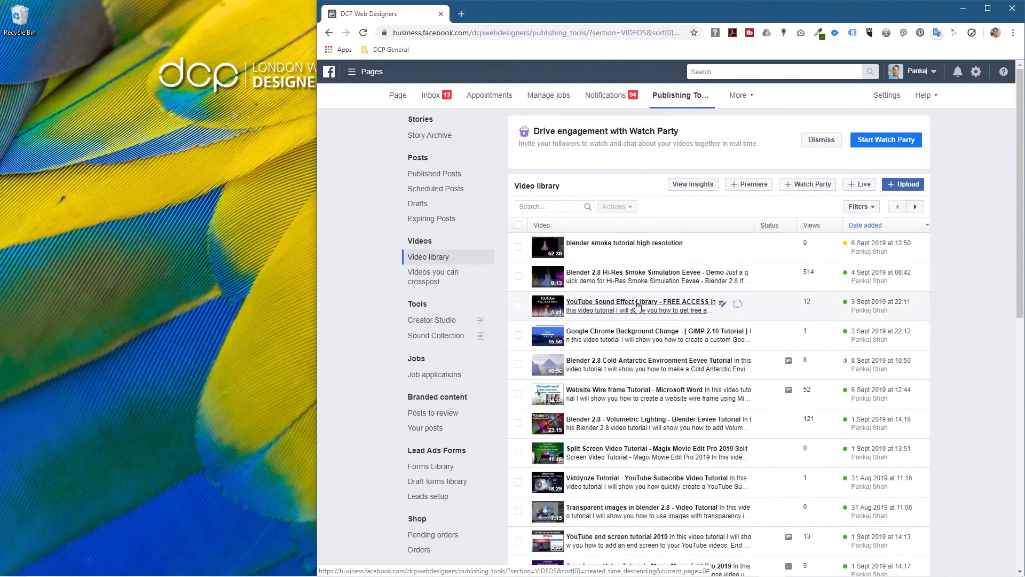
pyautogui.scroll(-1, 631, 304)
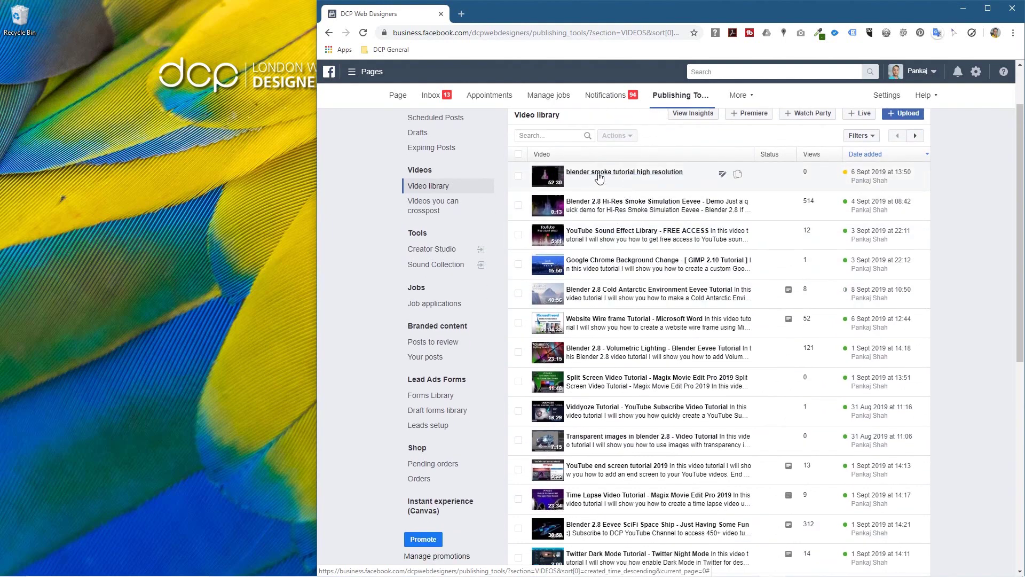
pyautogui.middleClick(631, 208)
pyautogui.middleClick(631, 208)
pyautogui.middleClick(631, 208)
pyautogui.middleClick(631, 208)
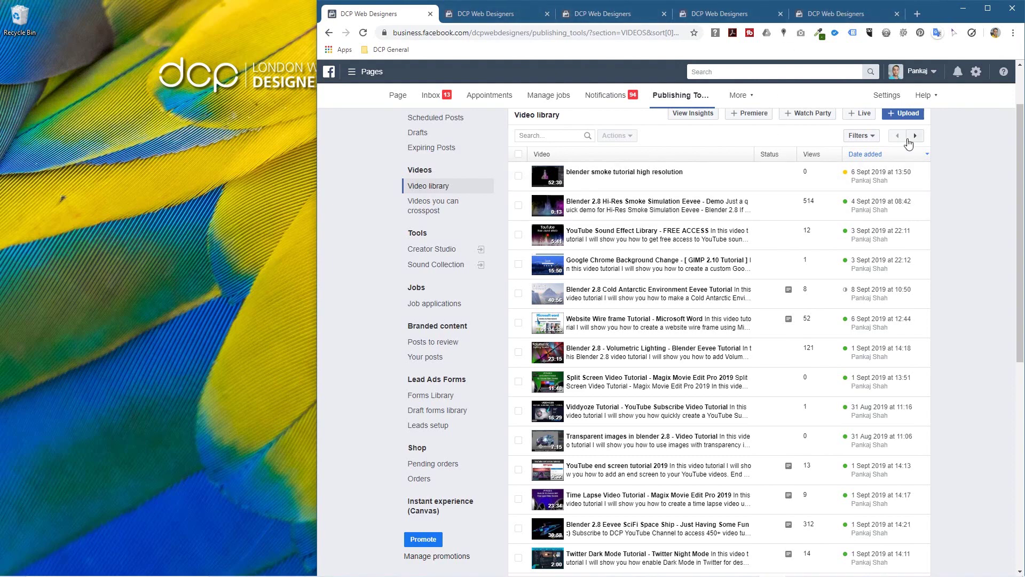
# - Open video entries in background tabs, three from the second library page and two from the third
pyautogui.click(916, 136)
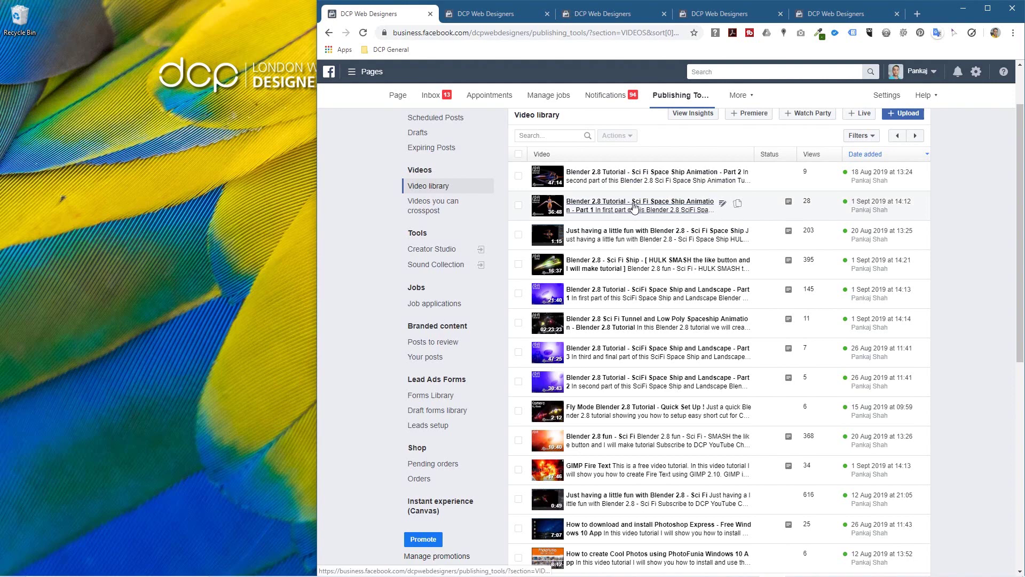
pyautogui.middleClick(633, 206)
pyautogui.middleClick(634, 206)
pyautogui.middleClick(634, 207)
pyautogui.click(918, 137)
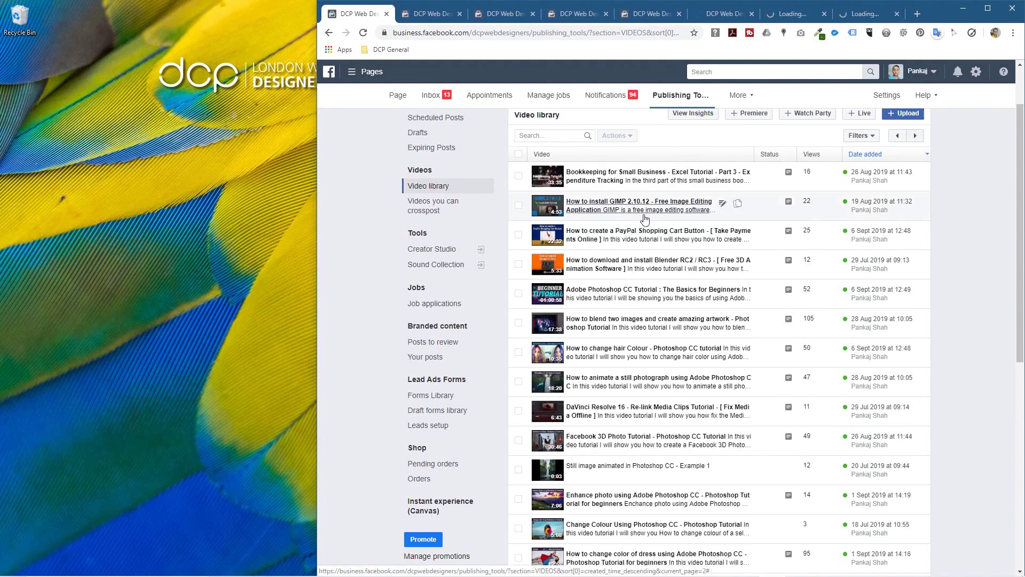
pyautogui.middleClick(664, 206)
pyautogui.middleClick(663, 205)
# - Open video entries in background tabs, three from the fourth library page and two from the fifth
pyautogui.click(914, 135)
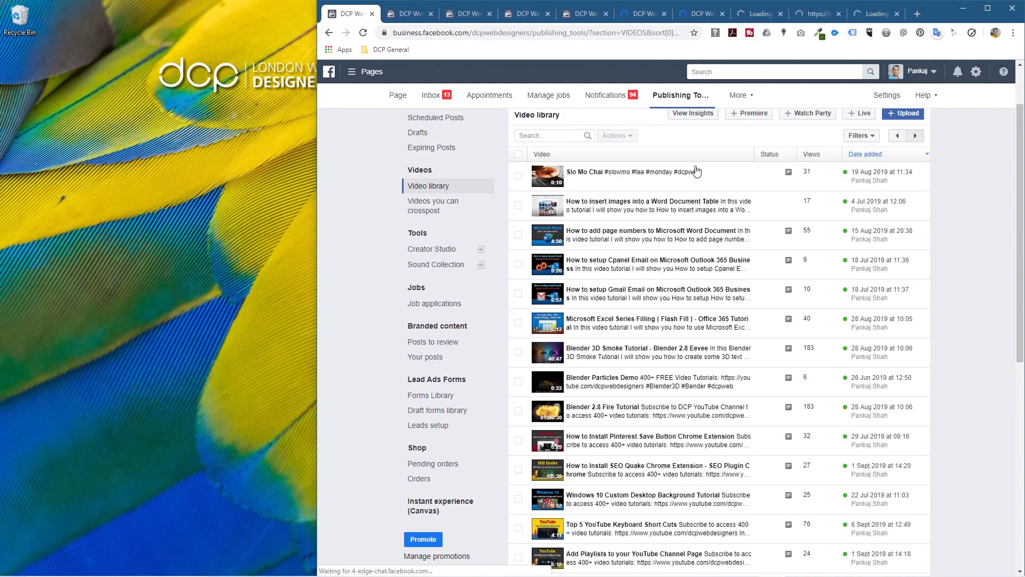
pyautogui.middleClick(644, 206)
pyautogui.middleClick(644, 207)
pyautogui.middleClick(644, 206)
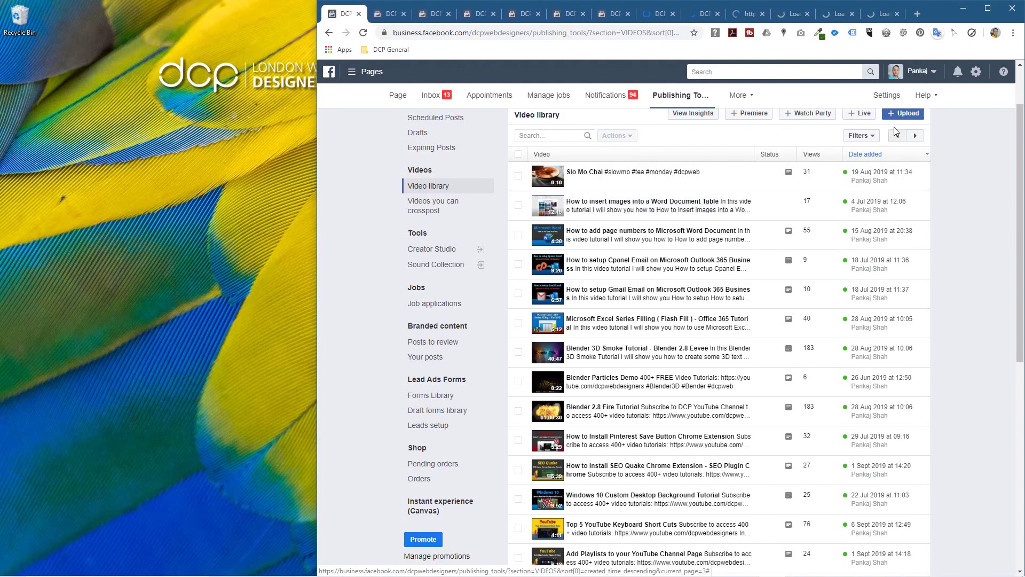
pyautogui.click(915, 135)
pyautogui.middleClick(652, 231)
pyautogui.middleClick(652, 231)
# - Open more video entries in background tabs while moving on through the next pages of the video library
pyautogui.click(915, 135)
pyautogui.middleClick(652, 231)
pyautogui.middleClick(651, 232)
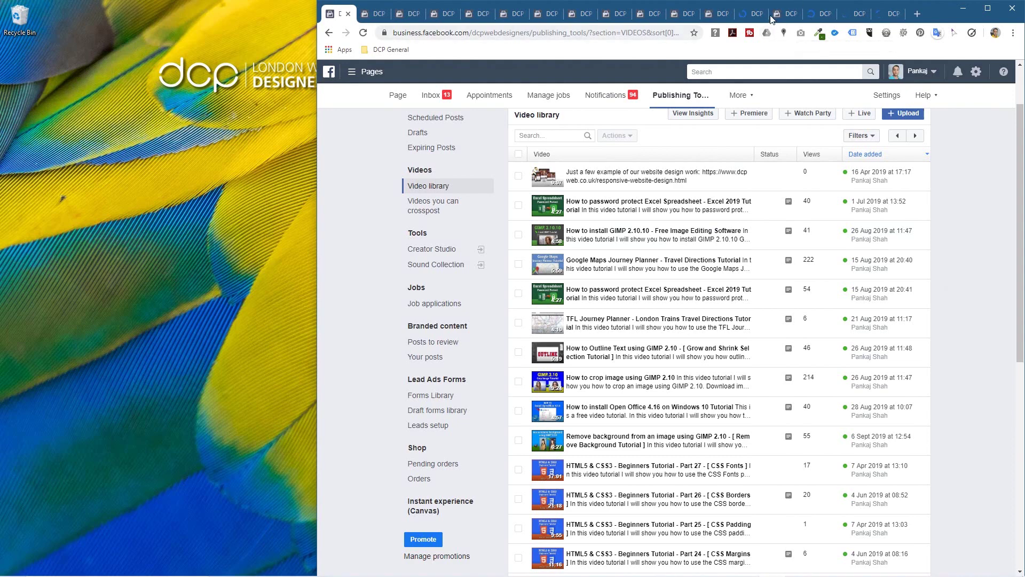
pyautogui.click(915, 137)
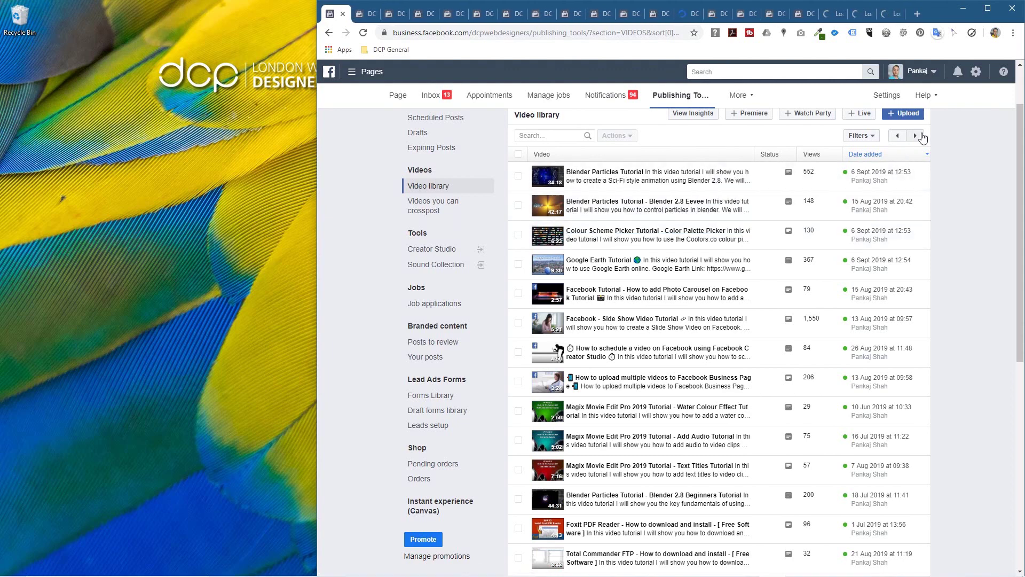
pyautogui.click(915, 137)
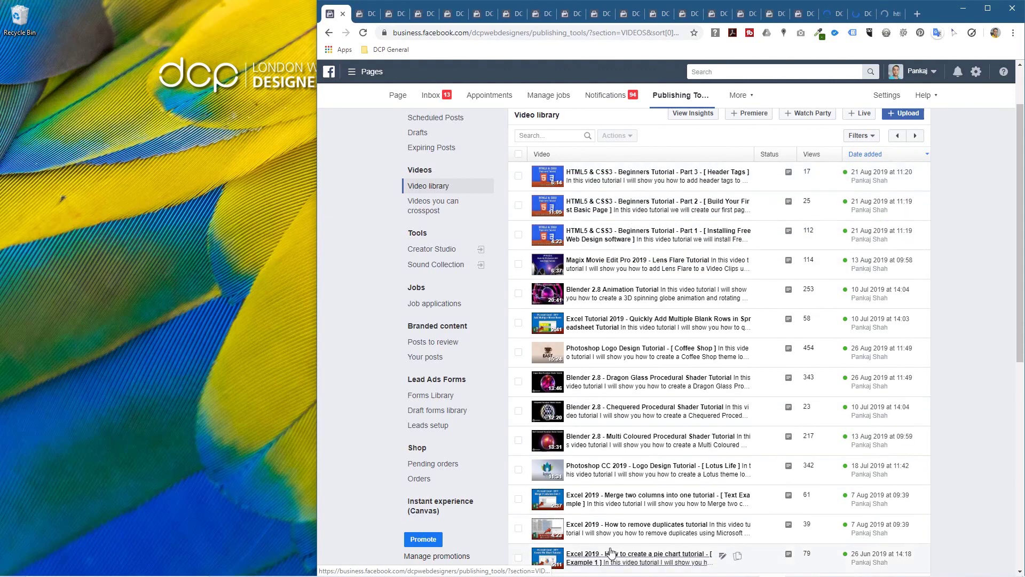
# - Reload the library and go back to its first page
pyautogui.scroll(-8, 572, 251)
pyautogui.press('F5')
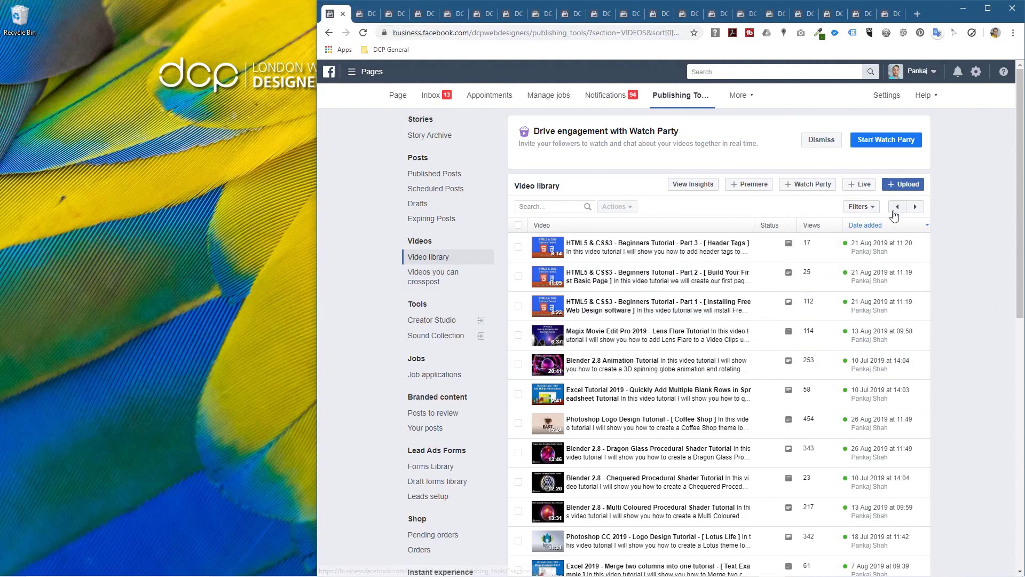
pyautogui.click(897, 209)
pyautogui.click(898, 208)
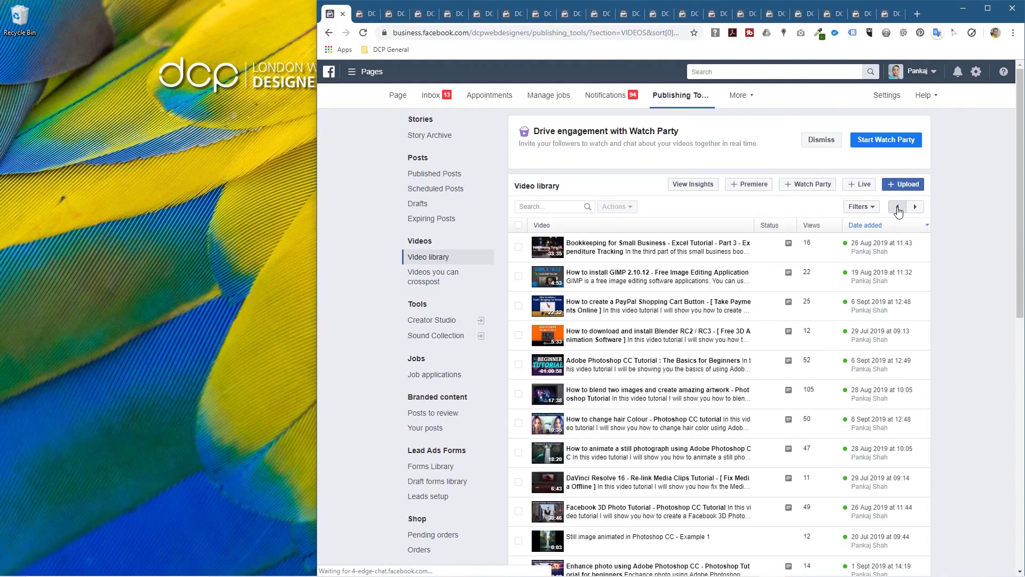
pyautogui.click(898, 208)
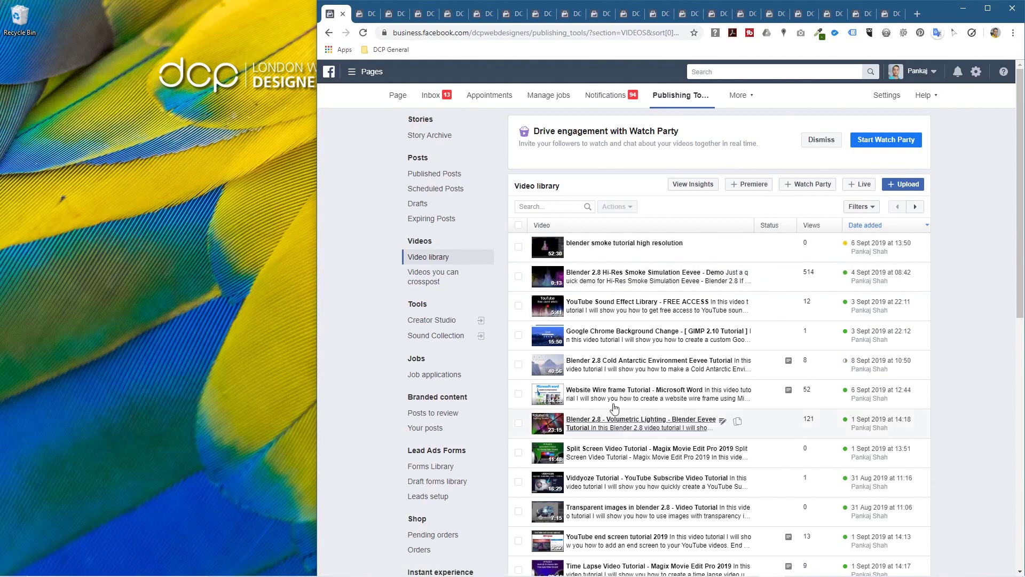
# - In the second browser tab, open the details of "YouTube Sound Effect Library - FREE ACCESS" and save its post thumbnail to the desktop
pyautogui.click(365, 16)
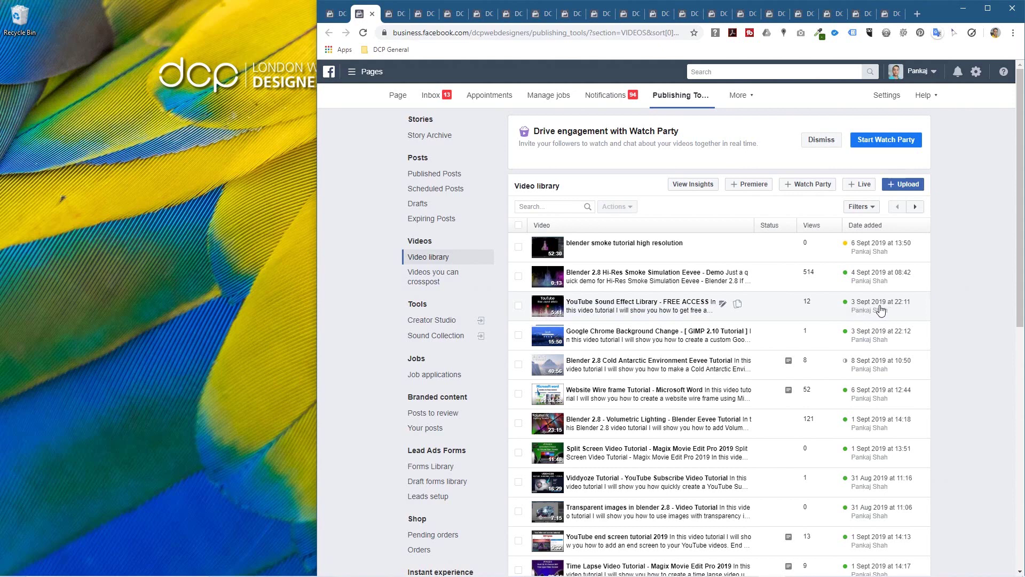
pyautogui.click(668, 308)
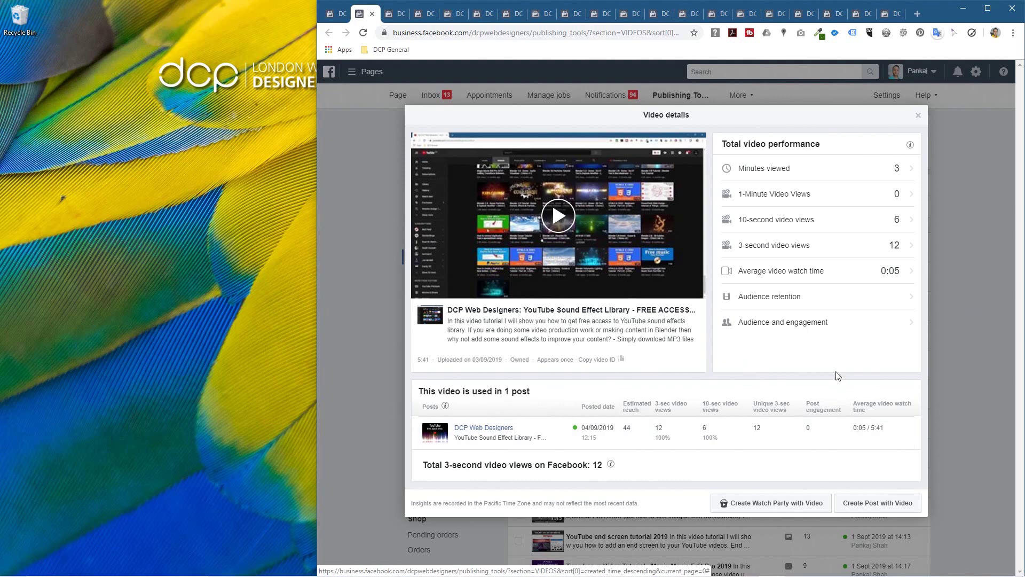
pyautogui.rightClick(434, 438)
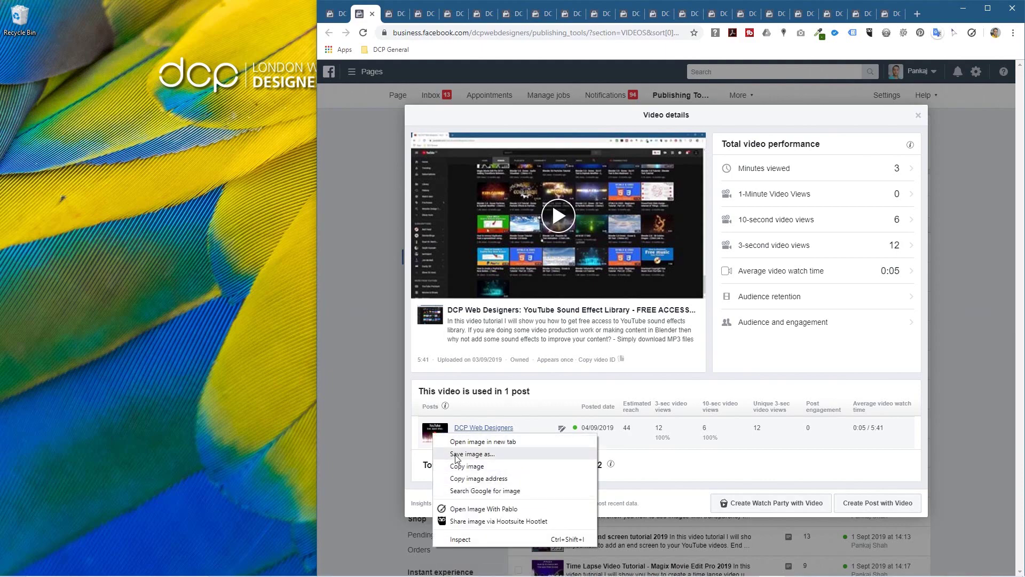
pyautogui.click(457, 453)
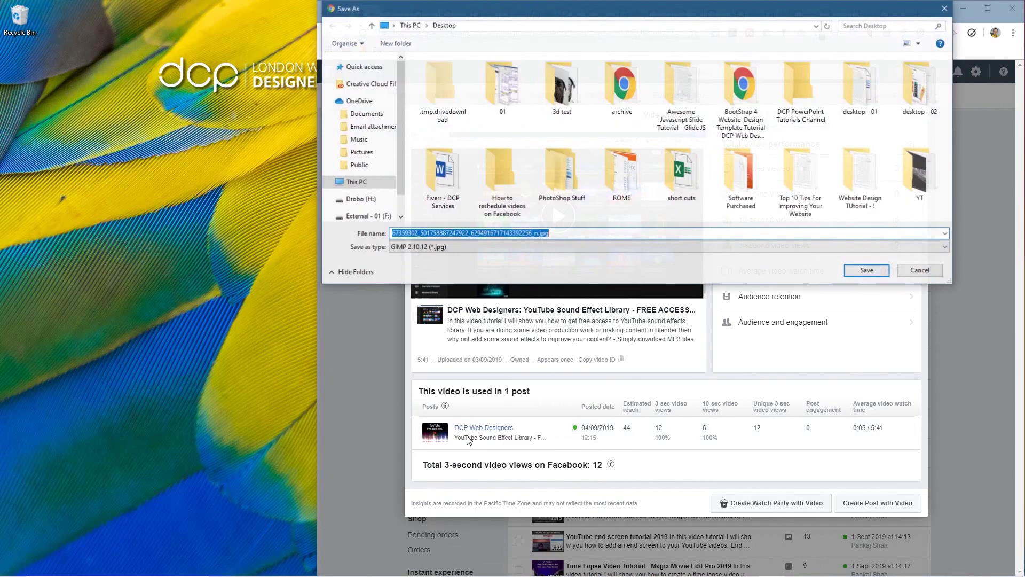
pyautogui.click(358, 183)
pyautogui.doubleClick(633, 85)
pyautogui.press('Return')
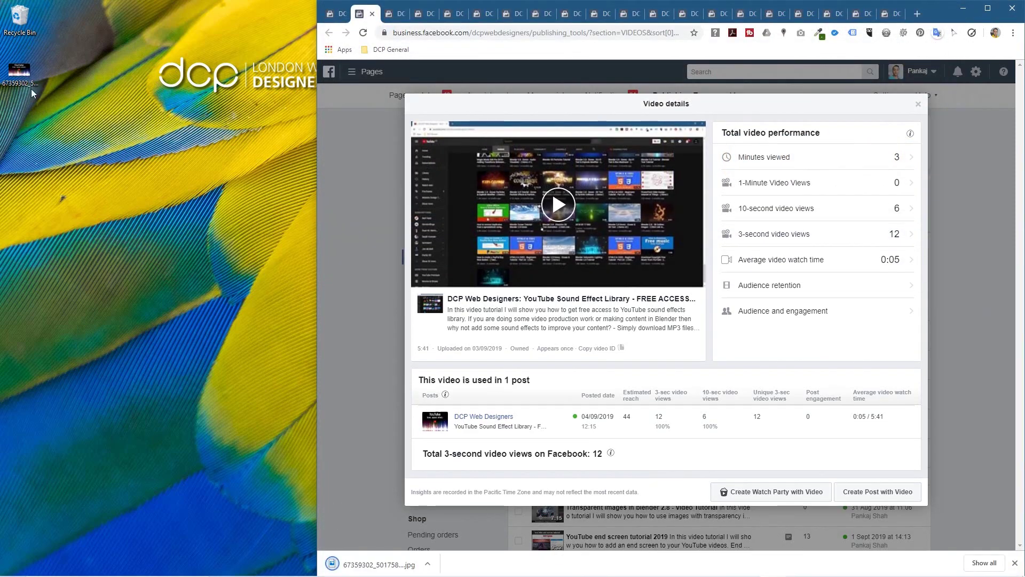
# - View the saved sound effects thumbnail at full size from the desktop and close the image viewer
pyautogui.click(18, 74)
pyautogui.doubleClick(17, 74)
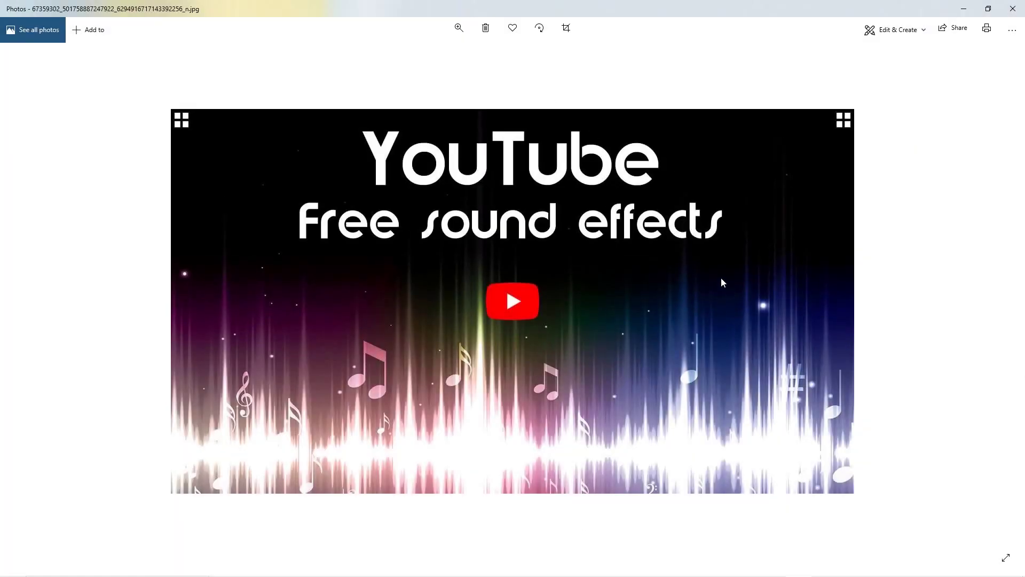
pyautogui.click(1013, 9)
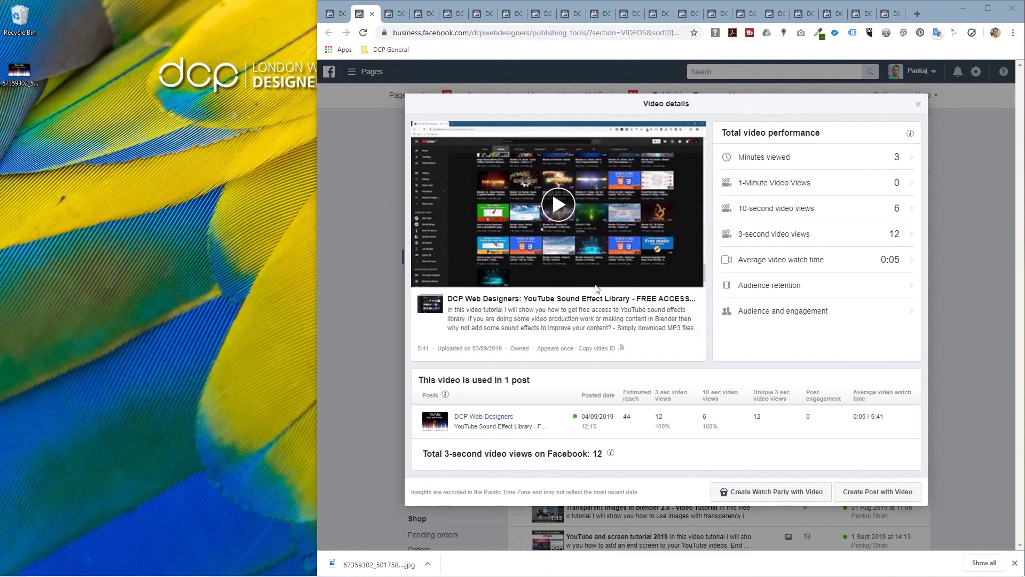
pyautogui.doubleClick(19, 70)
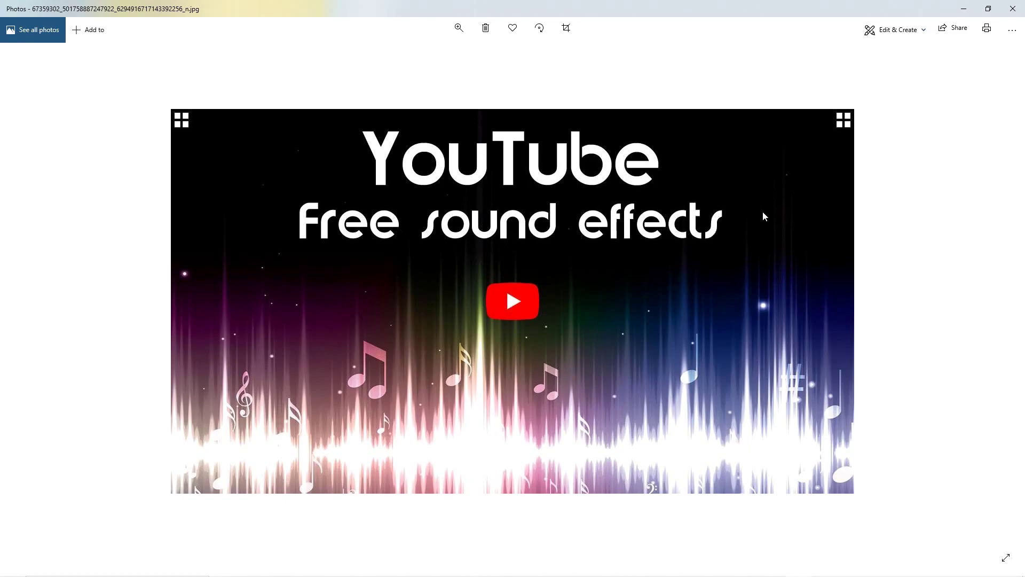
pyautogui.click(1012, 9)
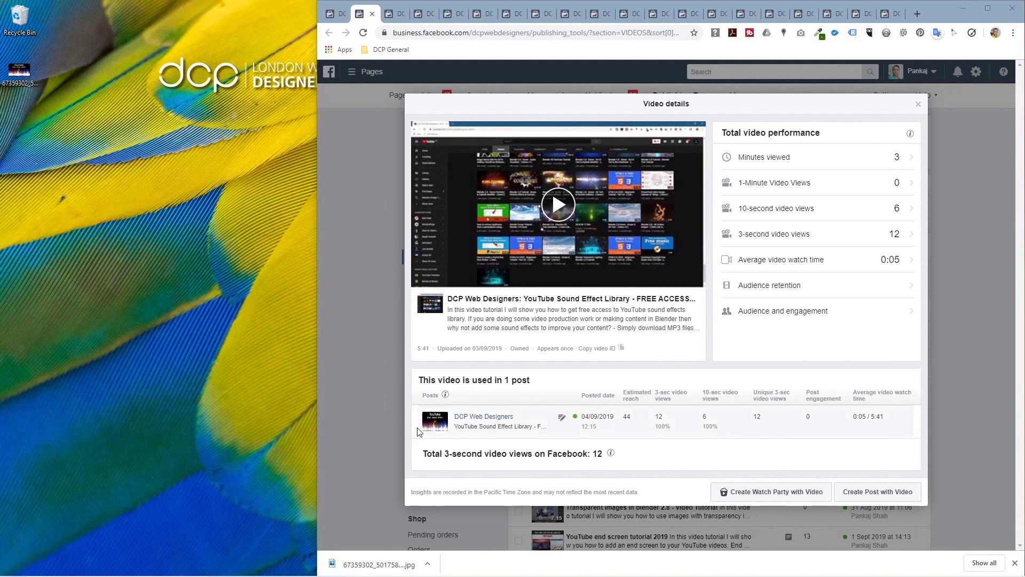
pyautogui.click(2, 81)
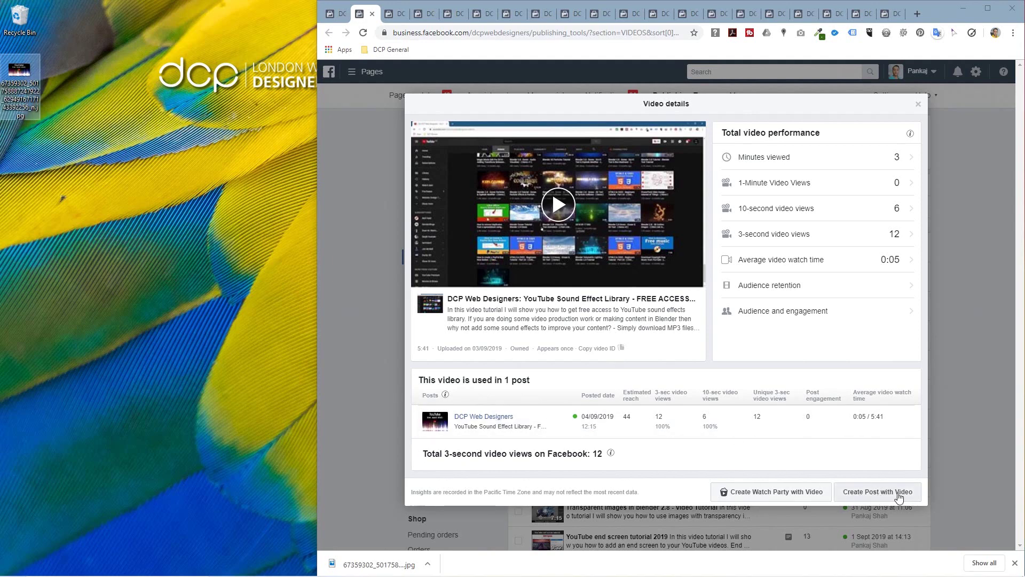
# - Create a post with the YouTube Sound Effect Library video and add the image saved on the desktop as its custom thumbnail
pyautogui.click(867, 496)
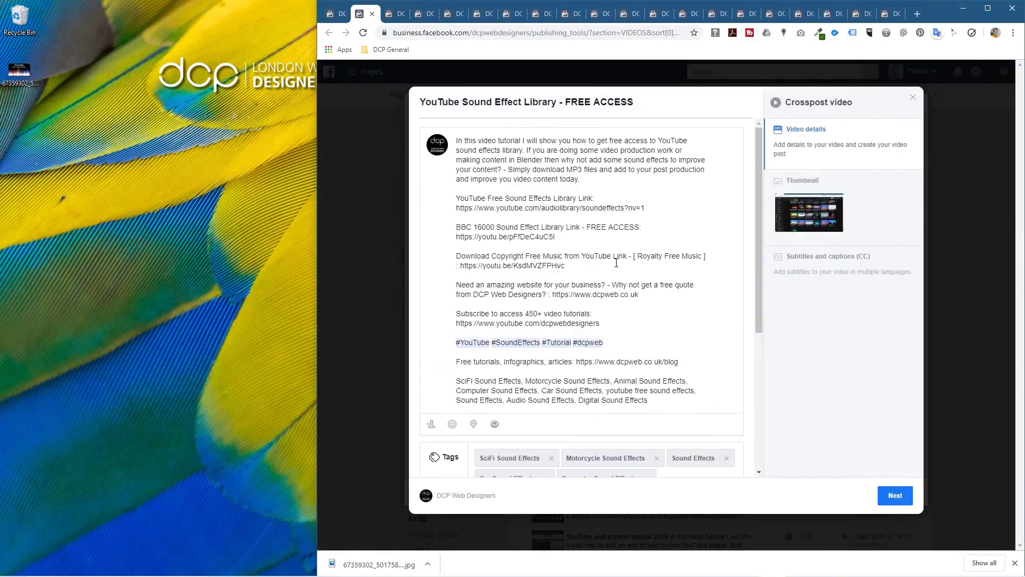
pyautogui.click(812, 212)
pyautogui.click(692, 323)
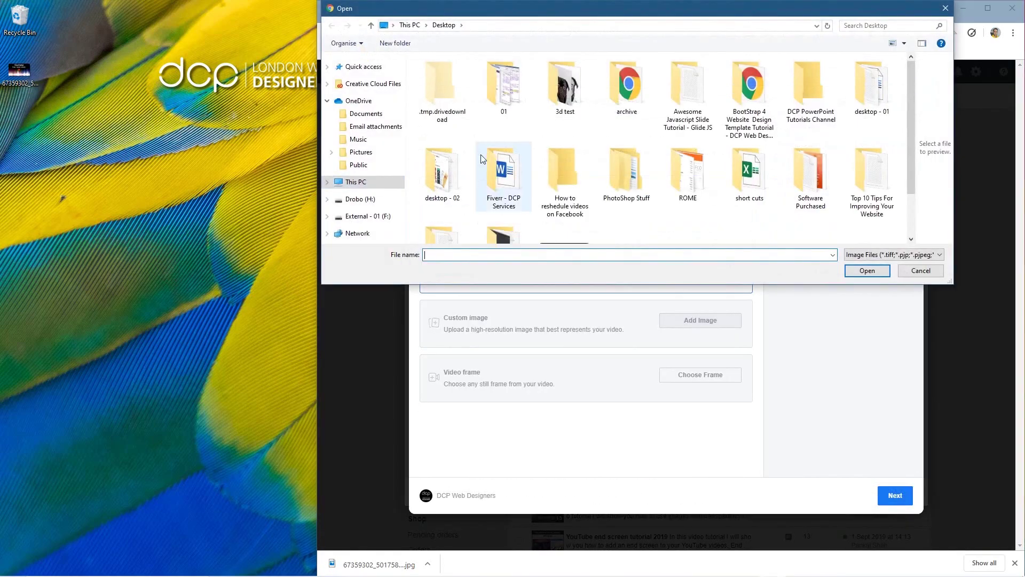
pyautogui.scroll(-2, 626, 233)
pyautogui.click(564, 195)
pyautogui.click(867, 270)
# - Schedule the YouTube Sound Effect Library post for 8/9/2019 at 12:15
pyautogui.click(895, 495)
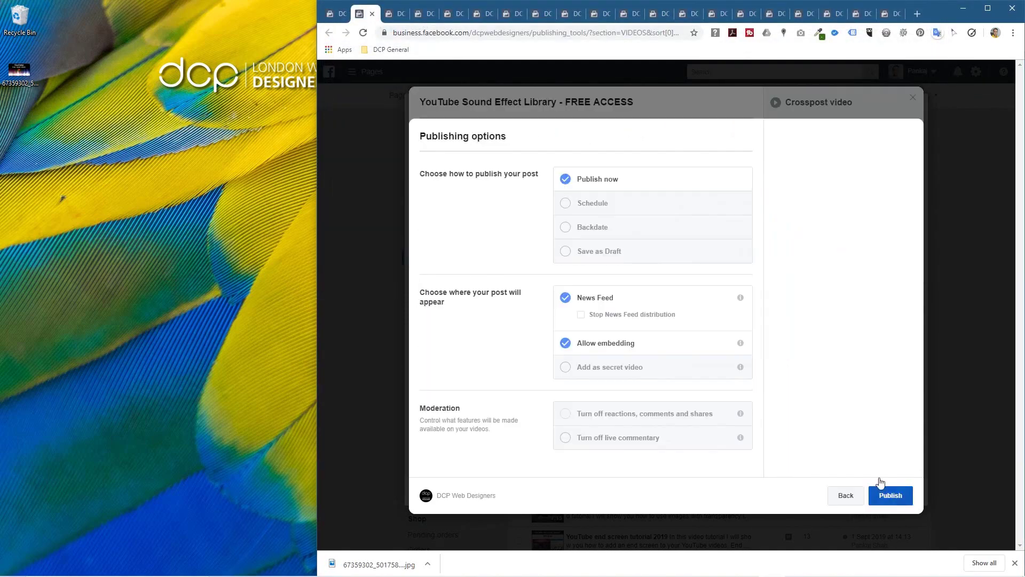
pyautogui.click(566, 204)
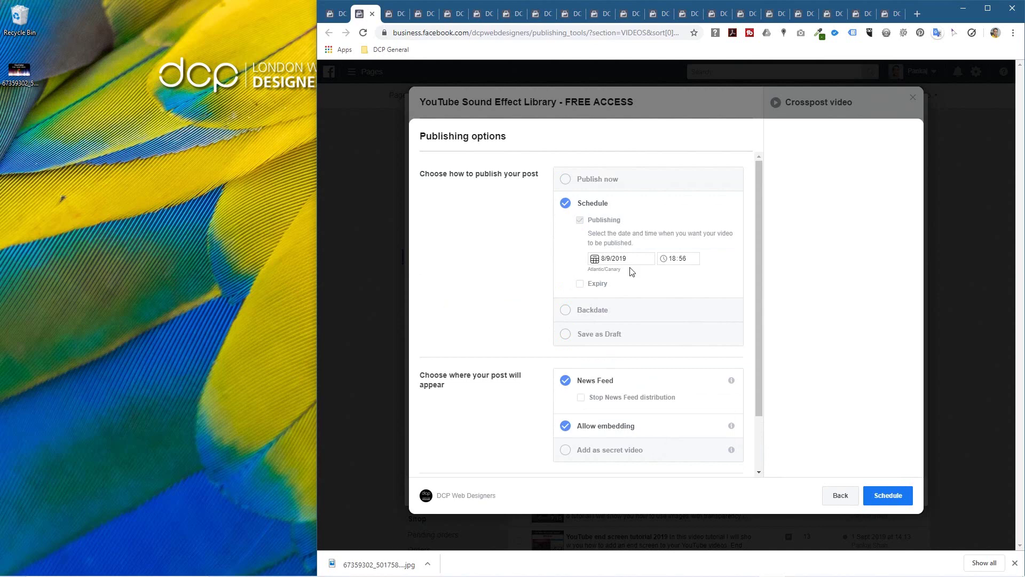
pyautogui.click(673, 263)
pyautogui.write('12')
pyautogui.click(886, 495)
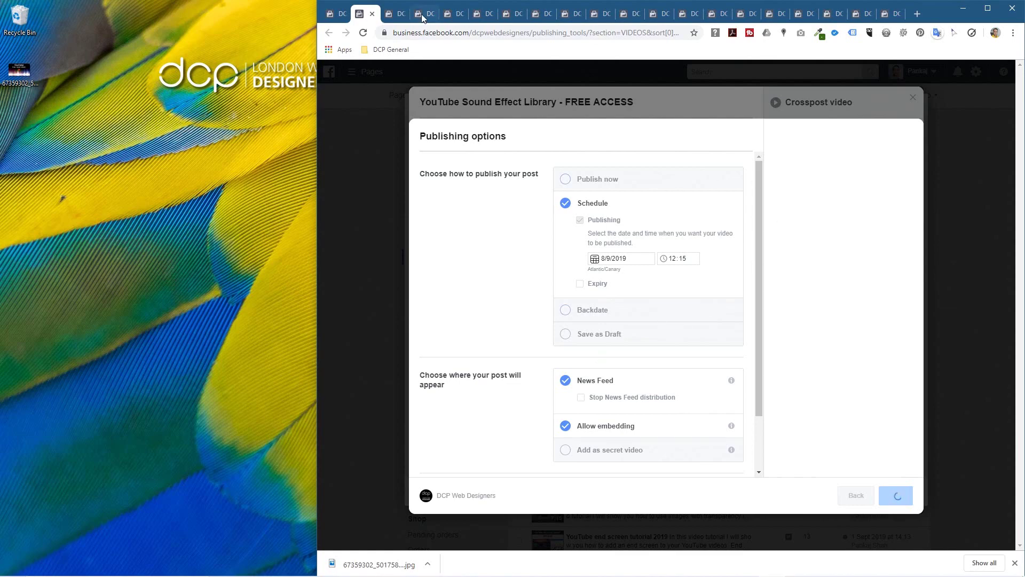
# - In the third browser tab, open the details of "Blender 2.8 Planet Earth Tutorial - Part 1" and save its 26/08/2019 post thumbnail to the desktop
pyautogui.click(398, 15)
pyautogui.scroll(-5, 646, 328)
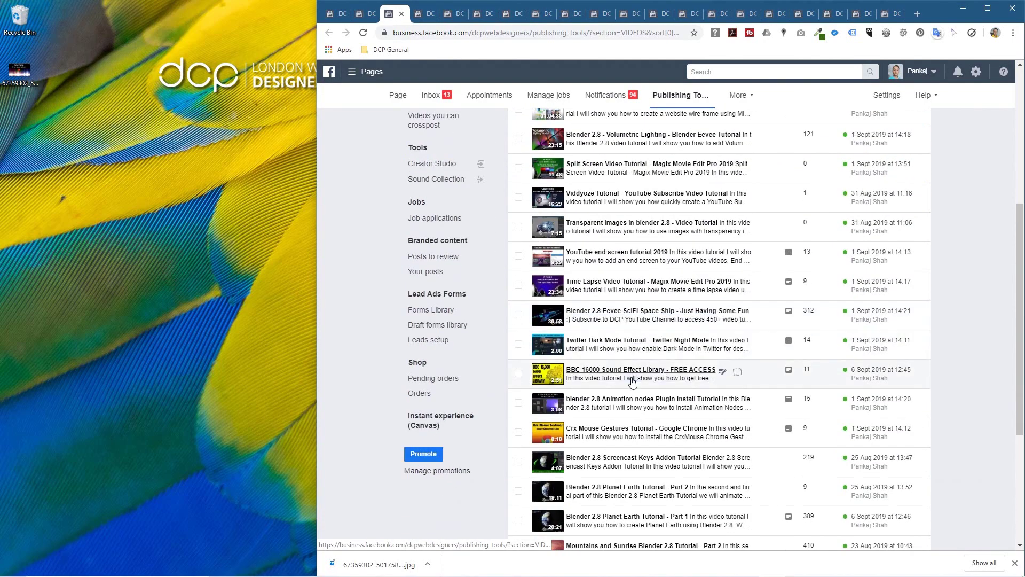
pyautogui.scroll(-2, 631, 437)
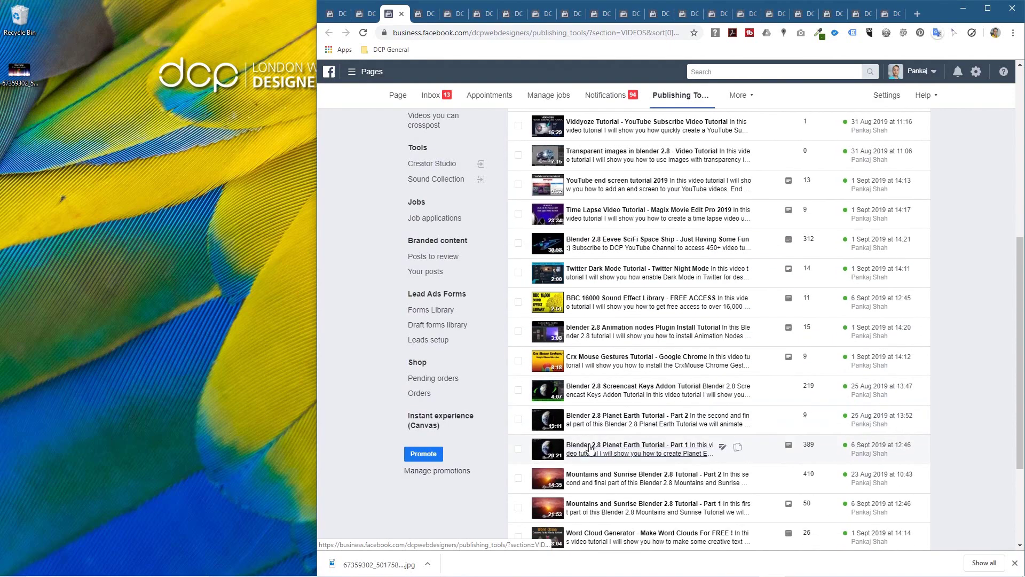
pyautogui.click(614, 450)
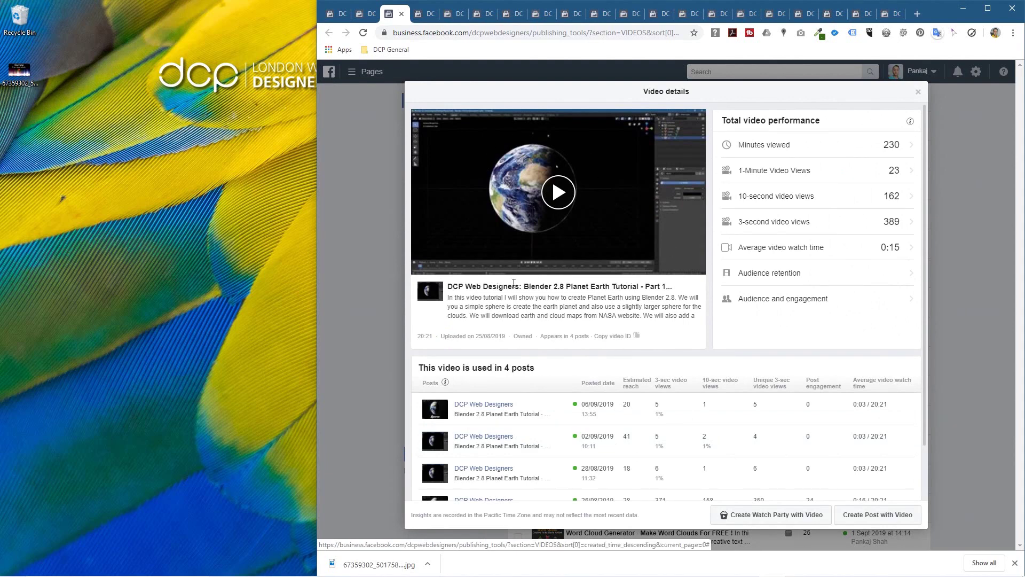
pyautogui.scroll(-2, 560, 395)
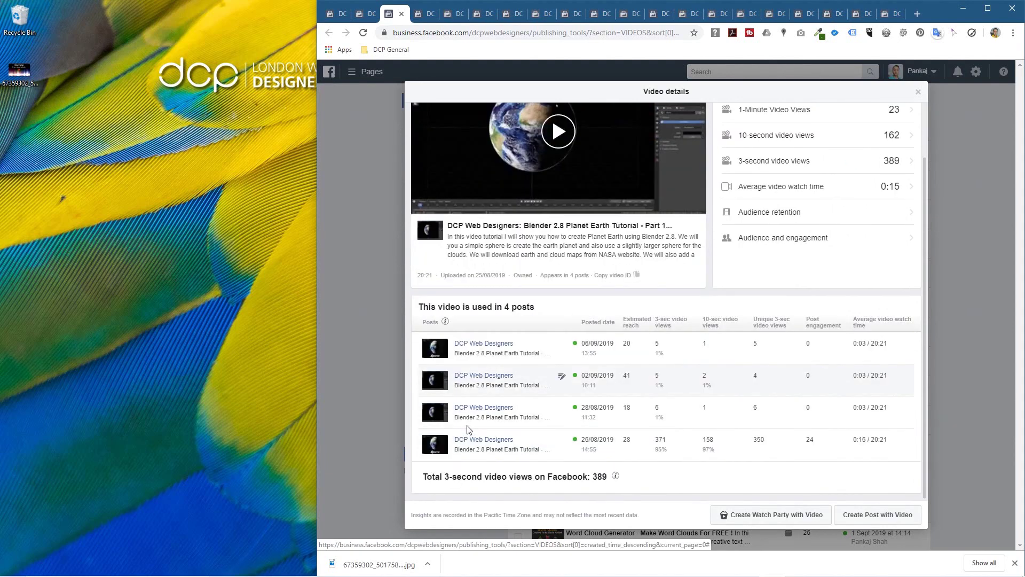
pyautogui.rightClick(439, 453)
pyautogui.click(584, 469)
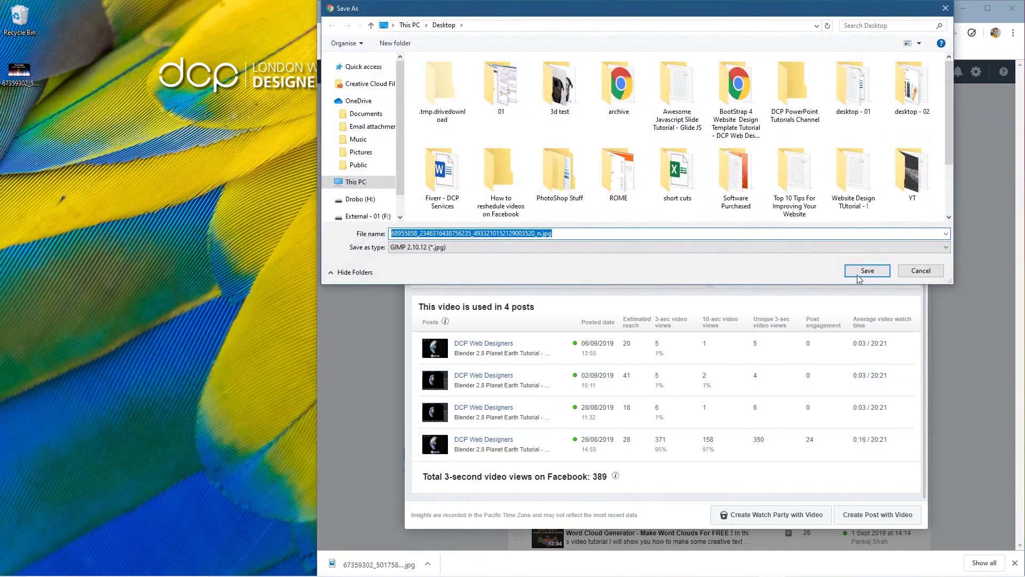
pyautogui.click(867, 272)
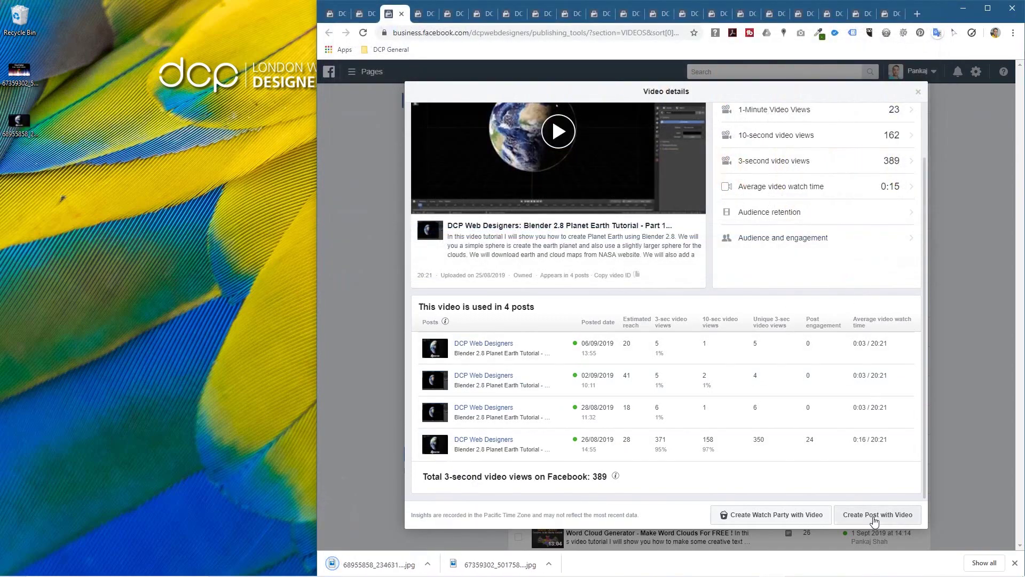
# - Create a post with the Planet Earth Part 1 video and compare its auto-generated thumbnails with the saved image, keeping the selected Earth frame
pyautogui.click(874, 518)
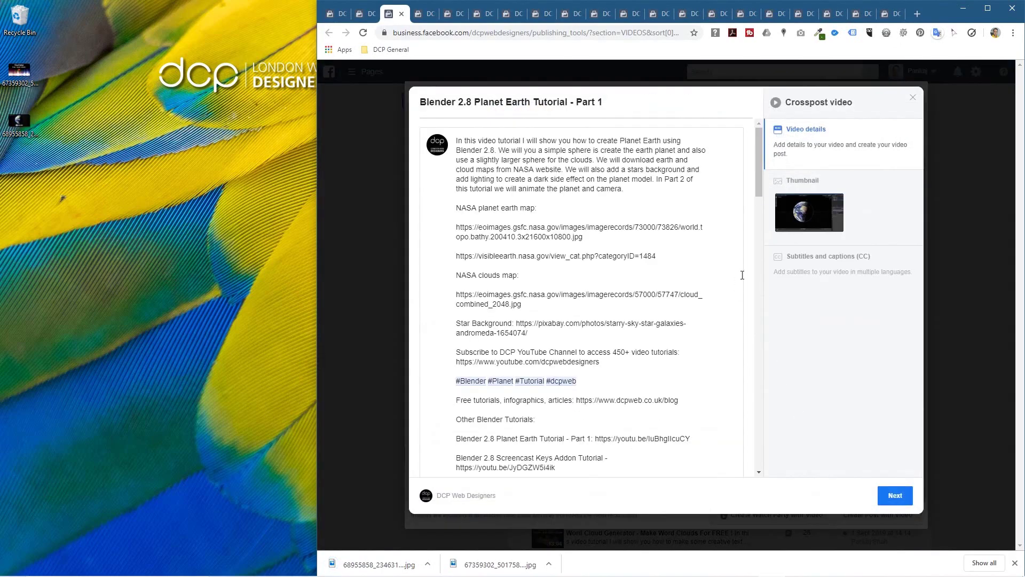
pyautogui.click(771, 223)
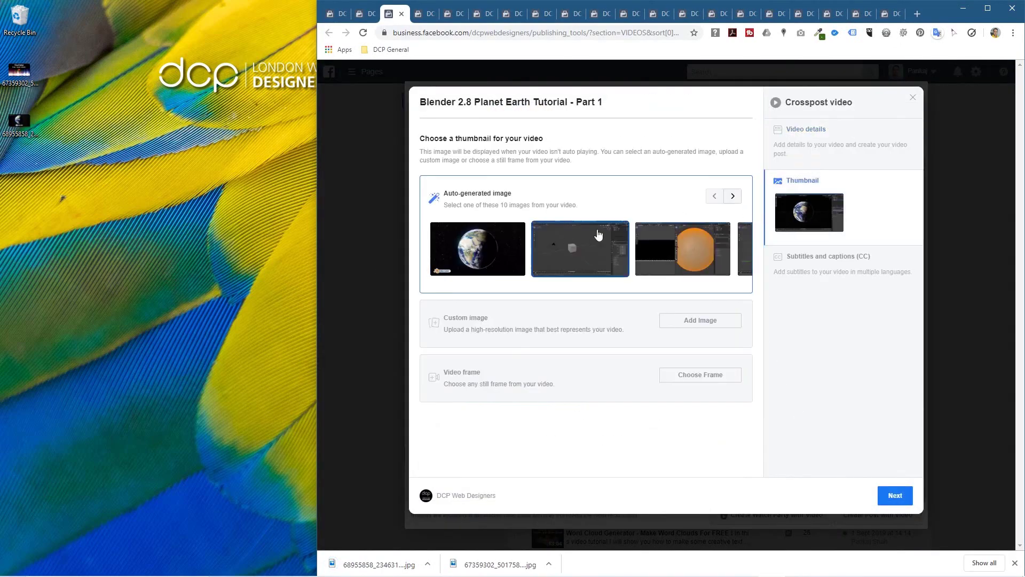
pyautogui.click(733, 196)
pyautogui.click(732, 196)
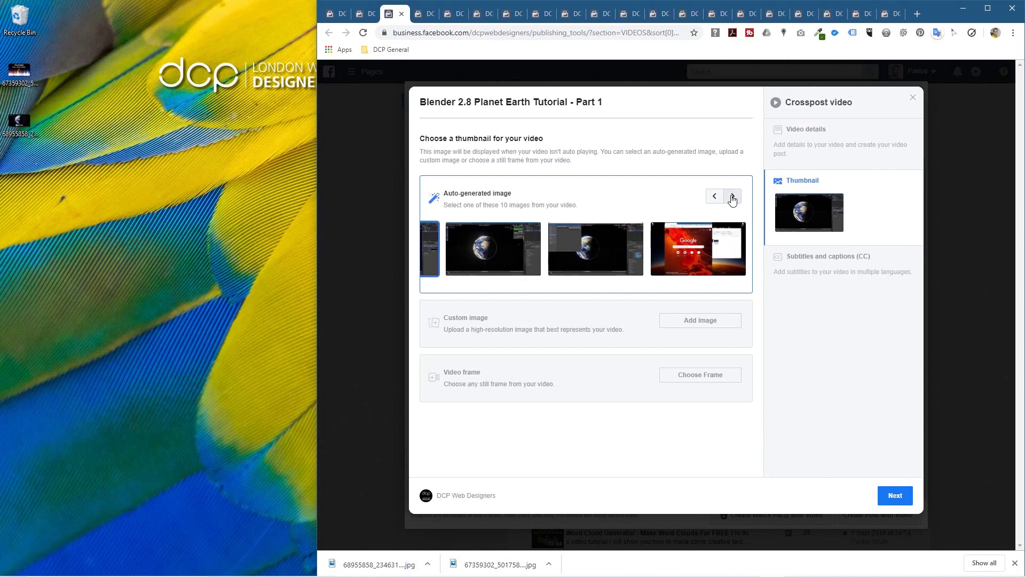
pyautogui.click(732, 196)
pyautogui.click(714, 196)
pyautogui.click(714, 196)
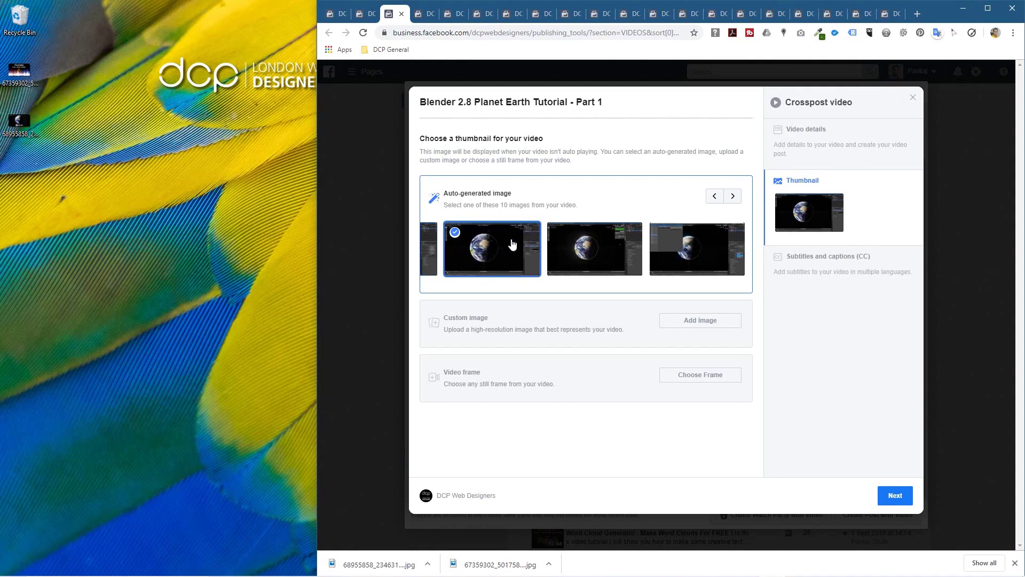
pyautogui.doubleClick(19, 122)
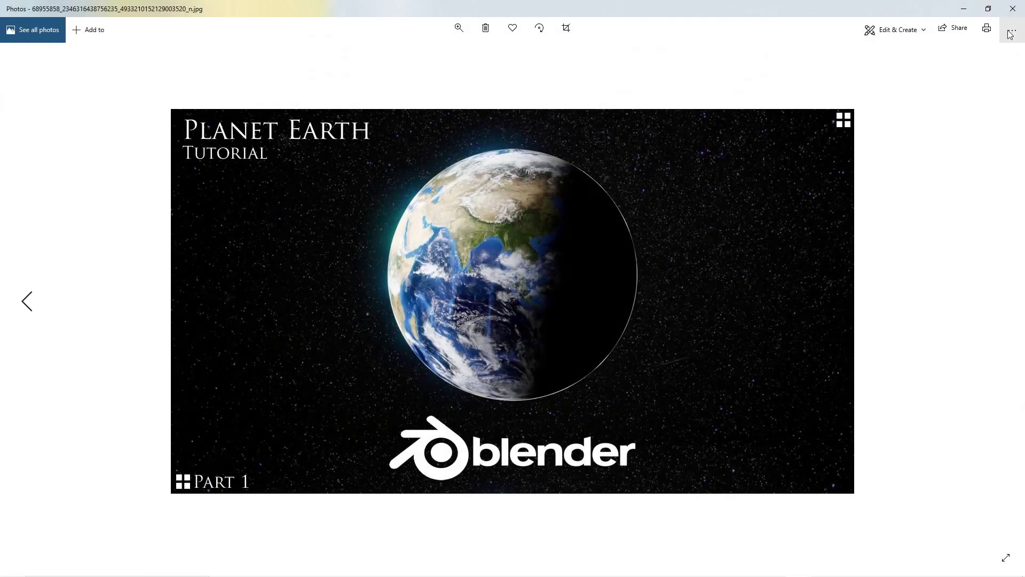
pyautogui.click(996, 10)
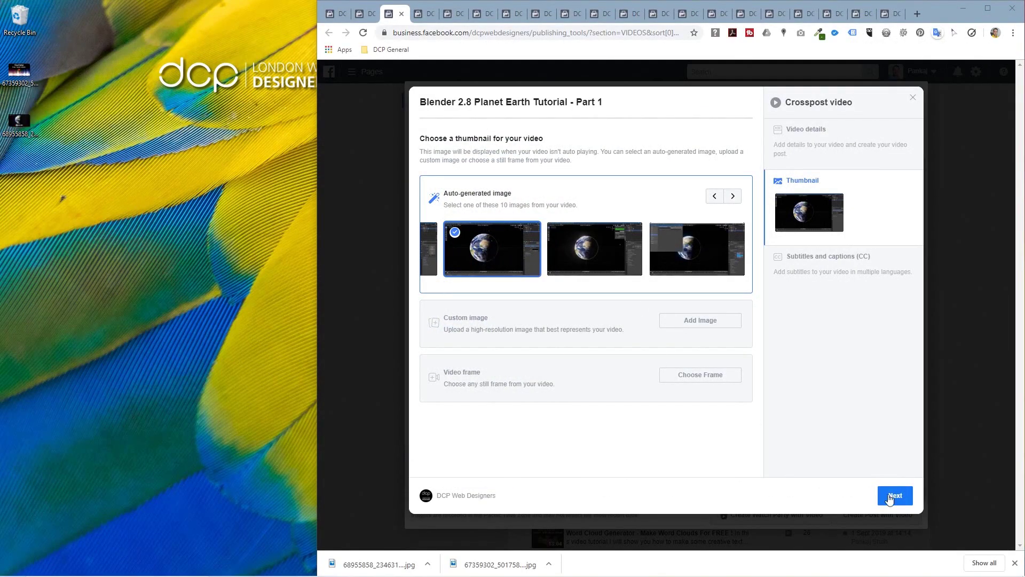
# - Schedule the Blender 2.8 Planet Earth Tutorial - Part 1 post for 8/9/2019 at 12:30
pyautogui.click(890, 496)
pyautogui.click(565, 203)
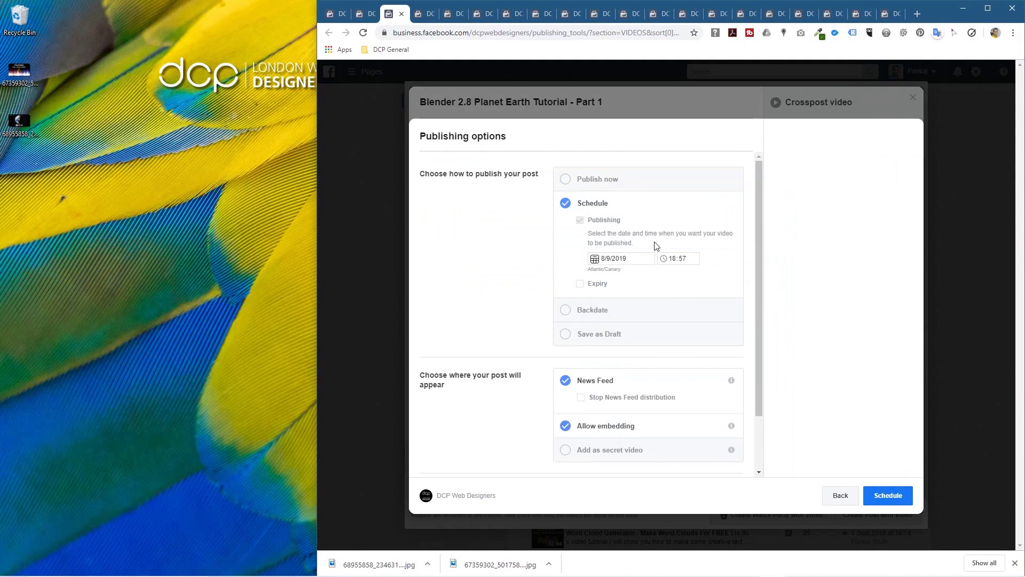
pyautogui.click(688, 262)
pyautogui.write('12:30')
pyautogui.click(887, 495)
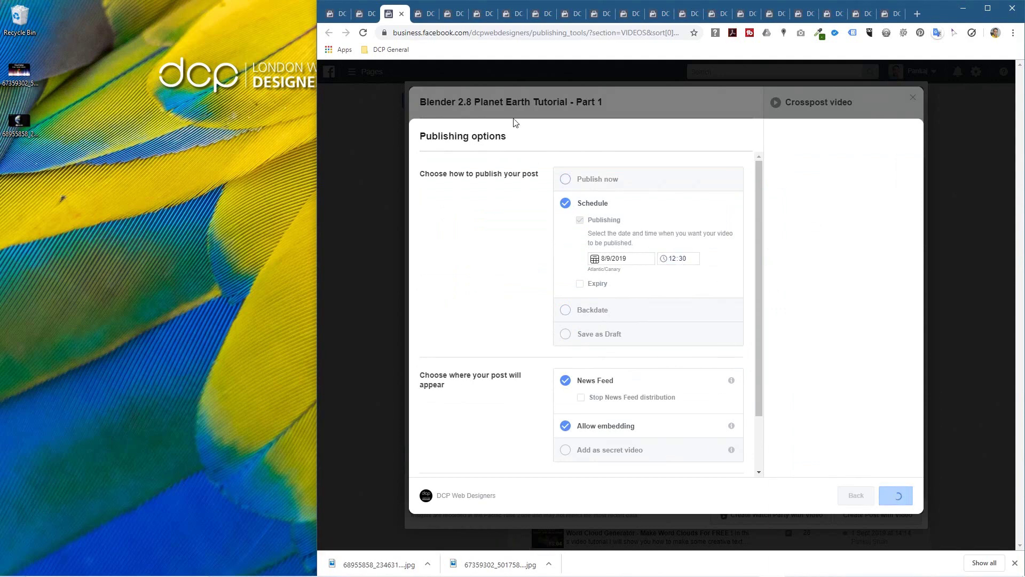
# - In the fourth browser tab, open the details of "Website Wire frame Tutorial - Microsoft Word" and create a post with the video
pyautogui.click(418, 16)
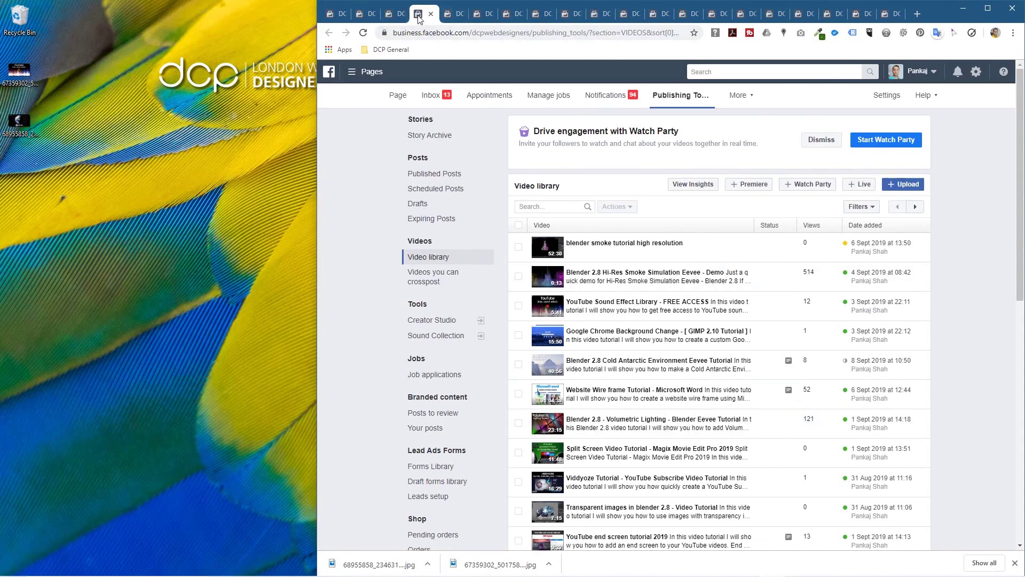
pyautogui.scroll(-1, 806, 379)
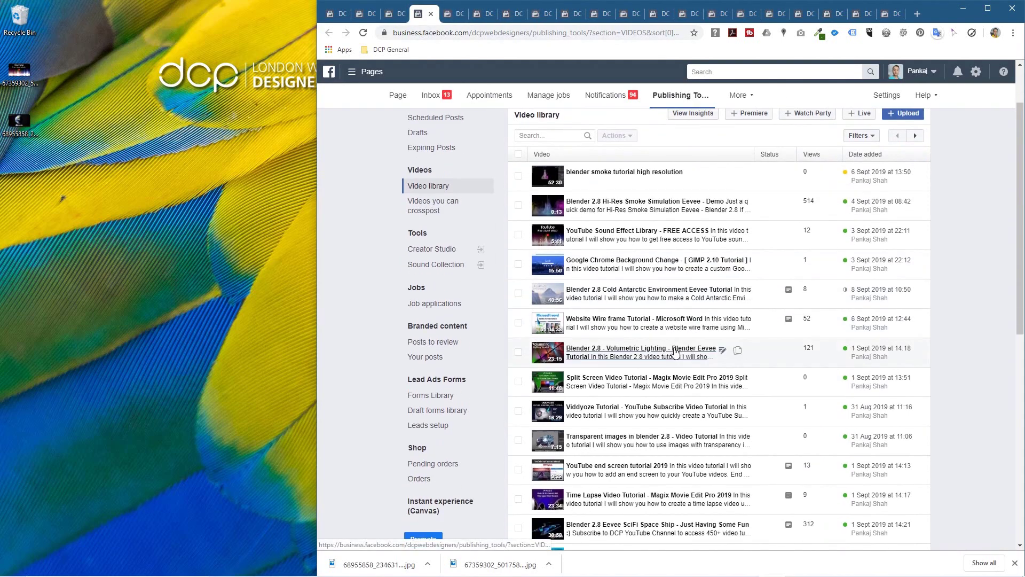
pyautogui.click(665, 321)
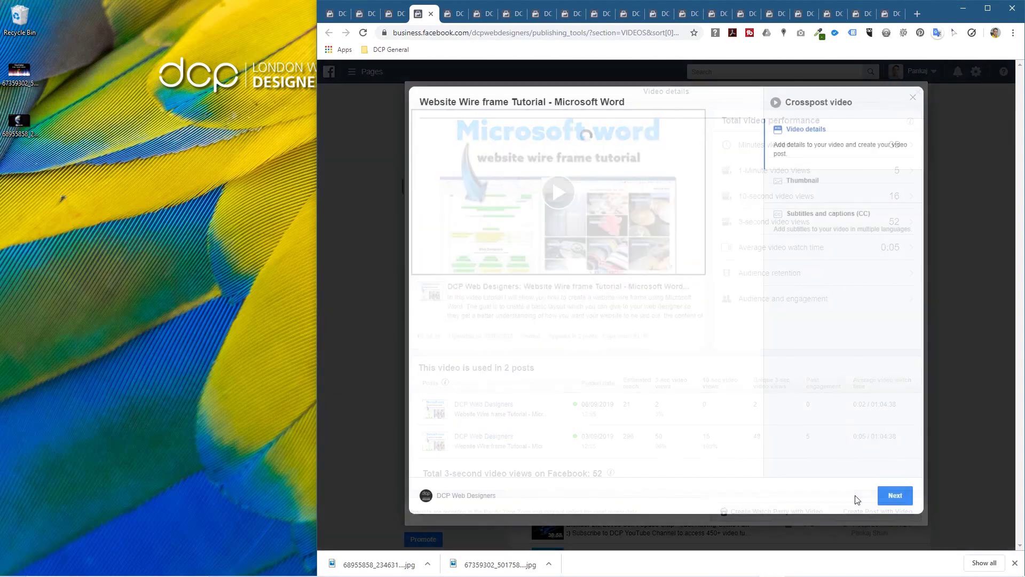
pyautogui.click(877, 511)
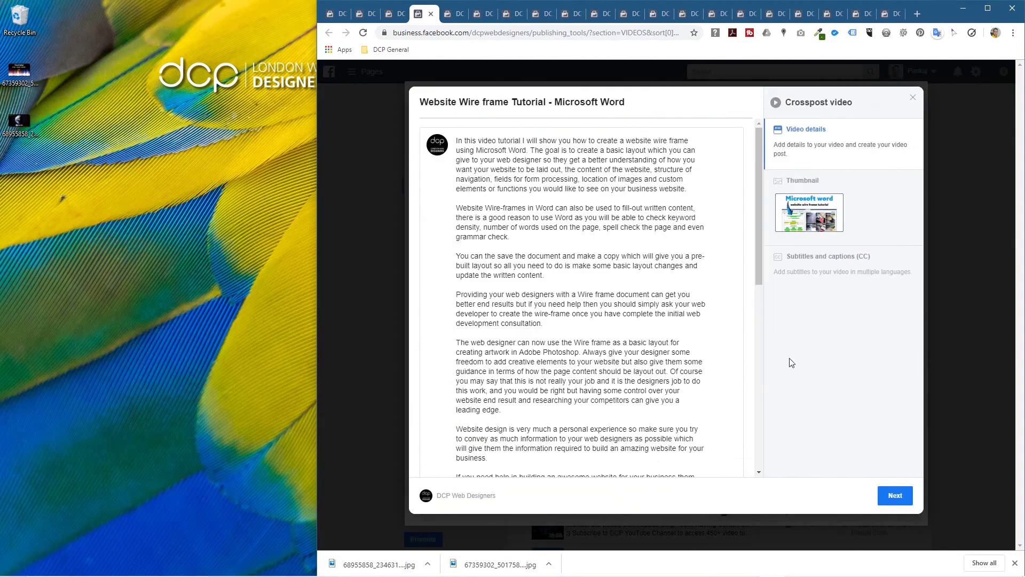
# - Schedule the Website Wire frame Tutorial post for 8/9/2019 at 12:45 and check the scheduling confirmations in the earlier tabs
pyautogui.click(894, 495)
pyautogui.click(572, 204)
pyautogui.click(674, 258)
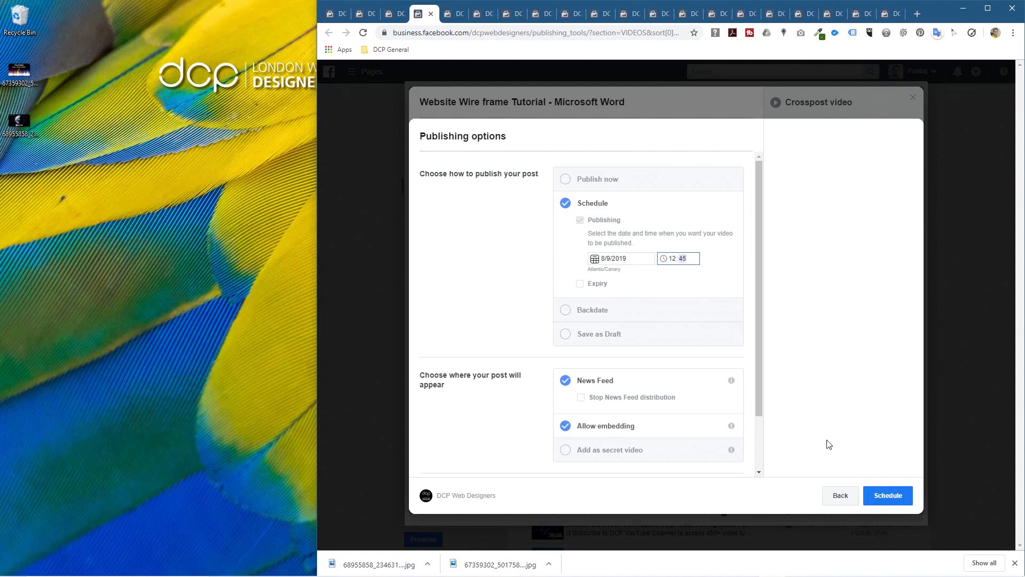
pyautogui.click(892, 494)
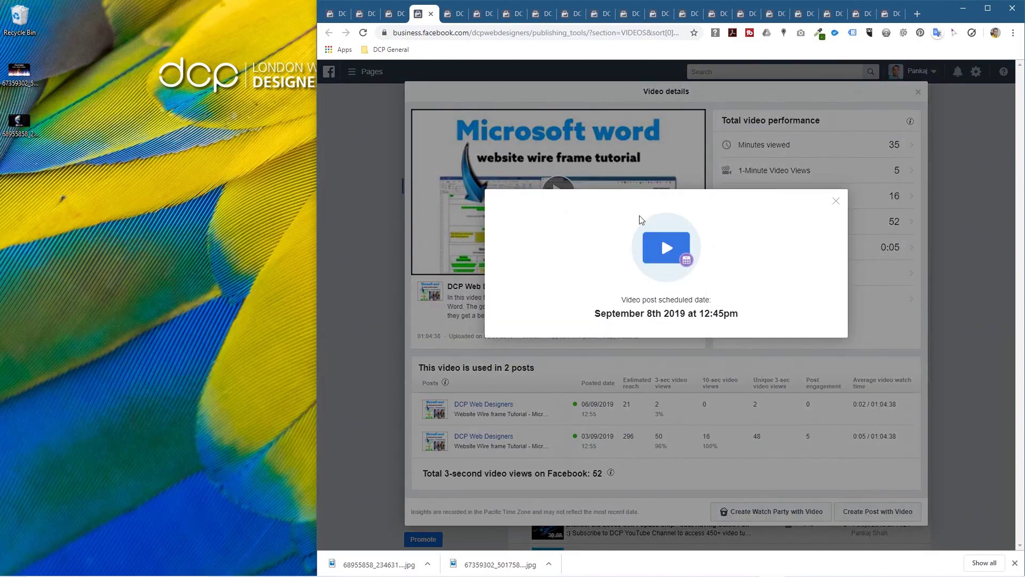
pyautogui.click(378, 17)
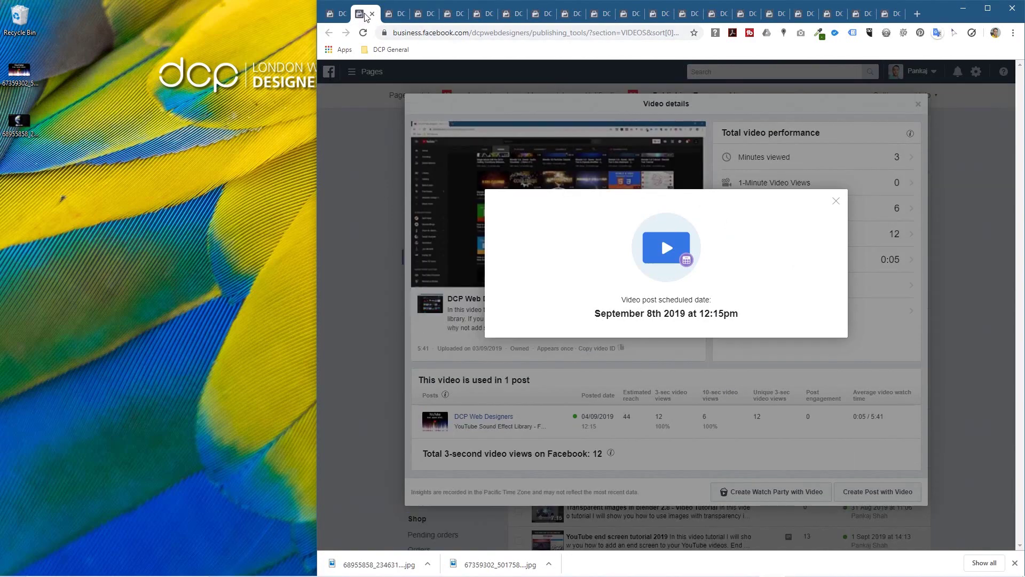
pyautogui.click(398, 14)
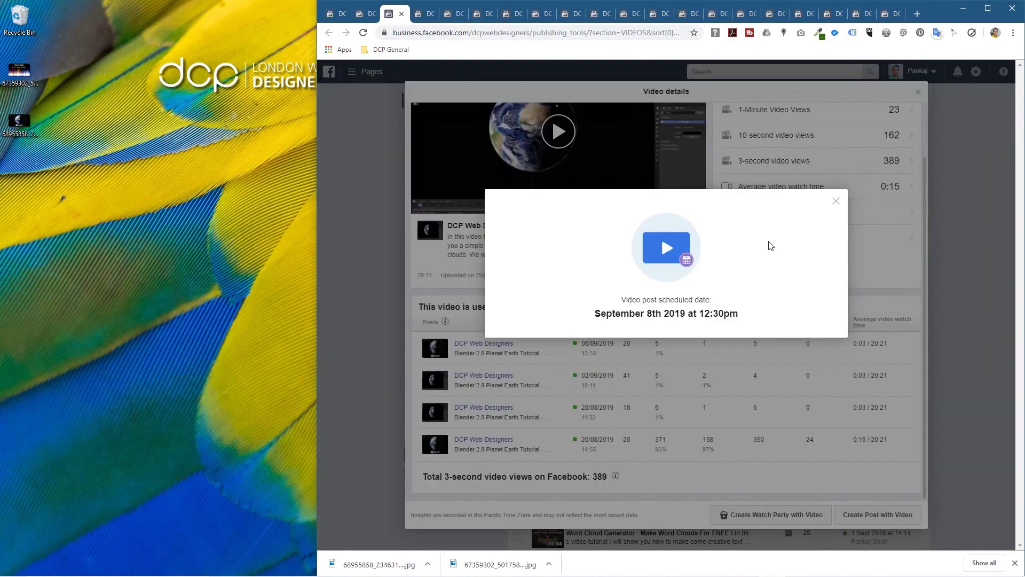
pyautogui.click(419, 14)
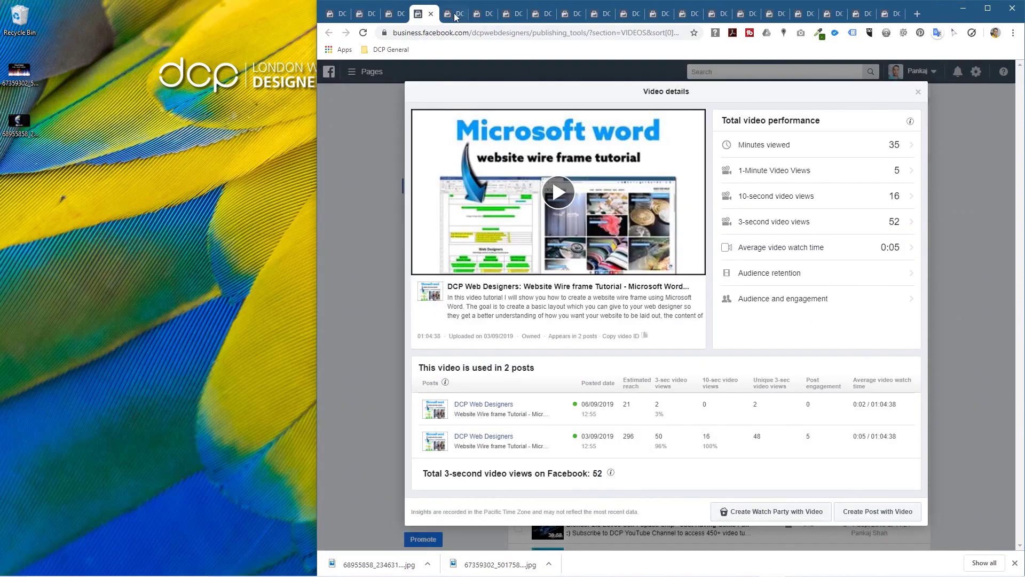
# - In the fifth browser tab, open the details of "Crx Mouse Gestures Tutorial - Google Chrome" and delete the two old thumbnail images from the desktop
pyautogui.click(458, 17)
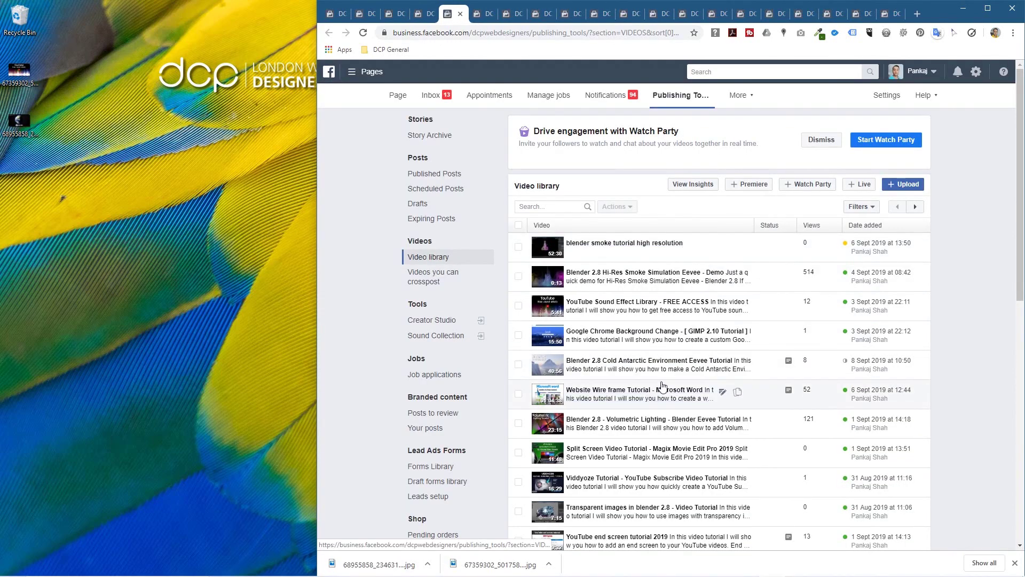
pyautogui.scroll(-8, 661, 387)
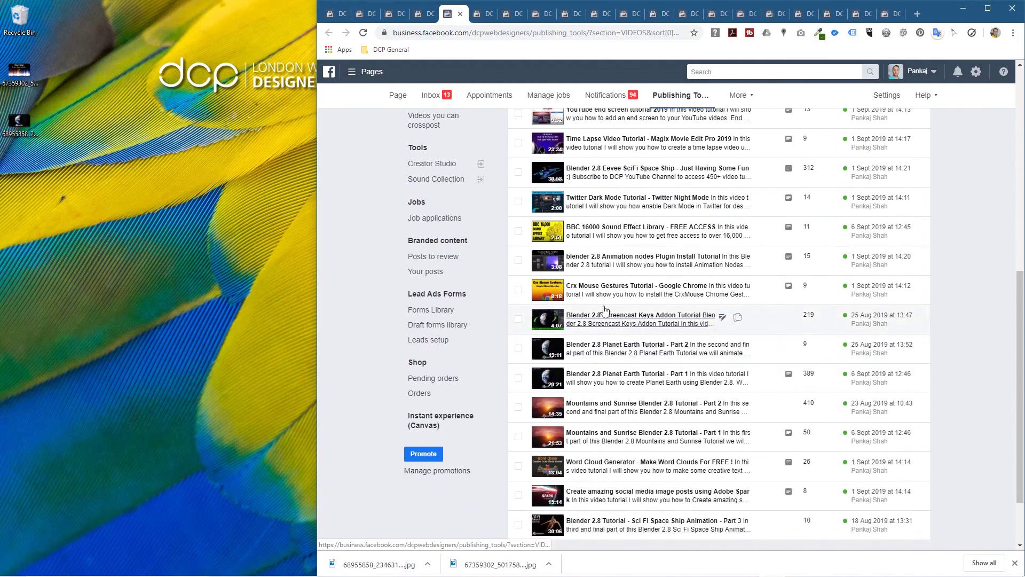
pyautogui.click(633, 291)
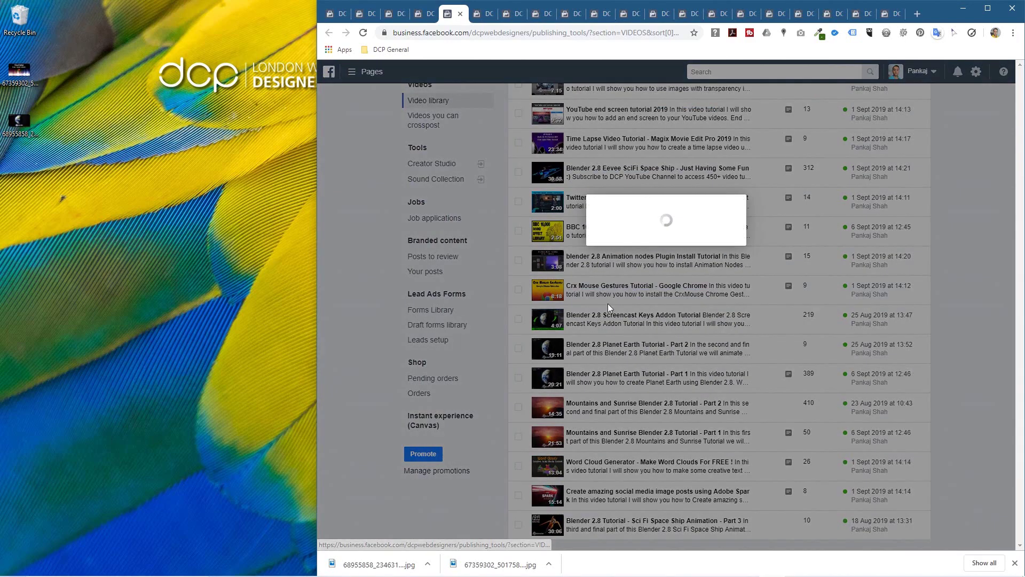
pyautogui.moveTo(74, 147); pyautogui.dragTo(33, 98)
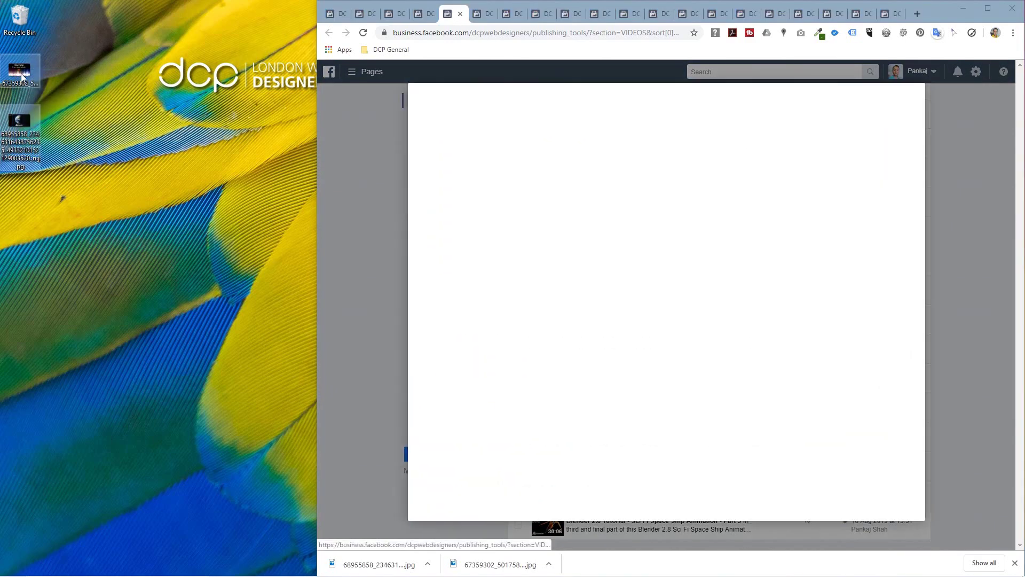
pyautogui.press('Delete')
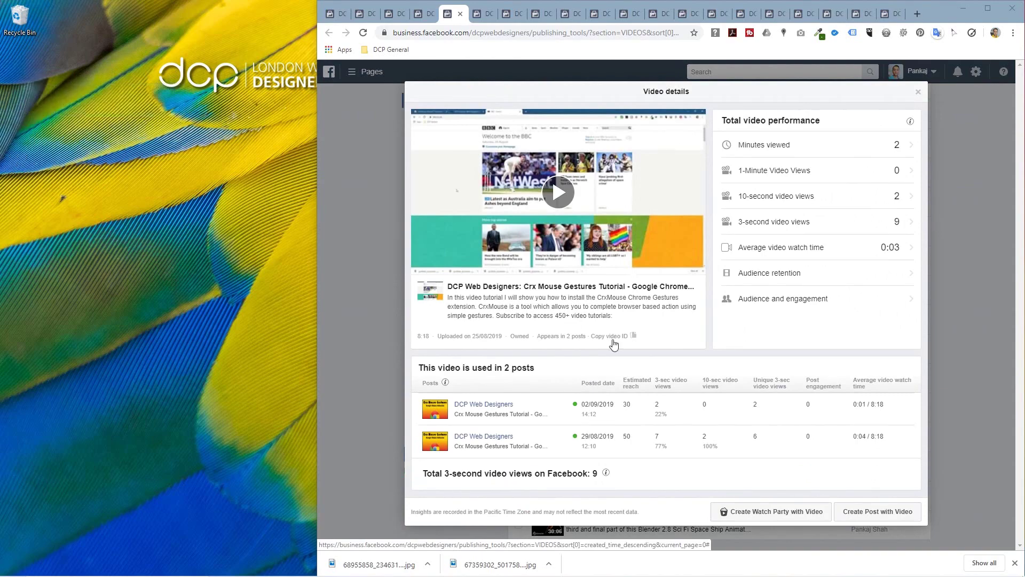
# - Save the thumbnail of the 02/09/2019 Crx Mouse Gestures post to the desktop
pyautogui.rightClick(428, 401)
pyautogui.click(457, 421)
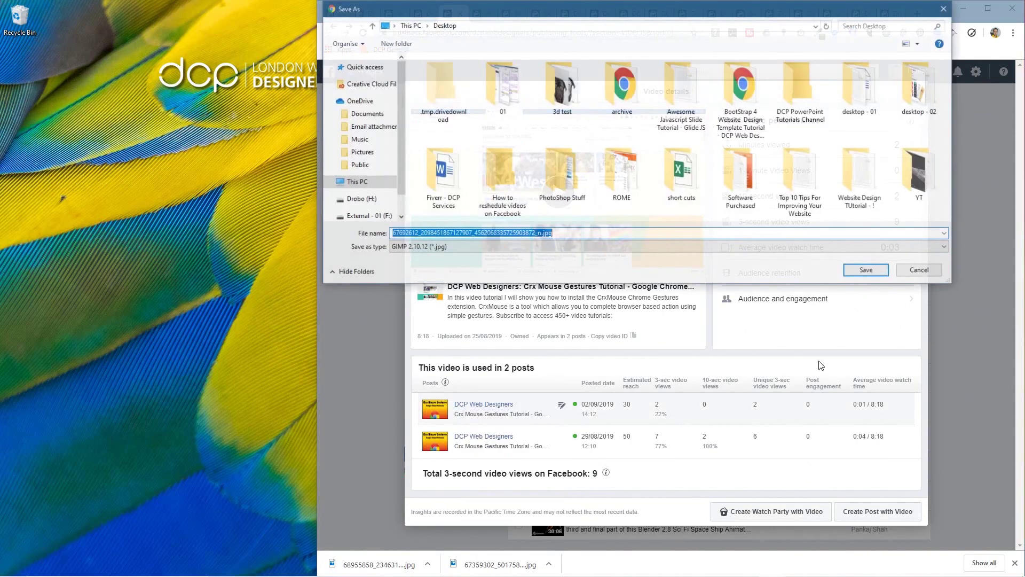
pyautogui.click(865, 271)
# - Create a post with the Crx Mouse Gestures video and add the saved desktop image as its custom thumbnail
pyautogui.click(866, 512)
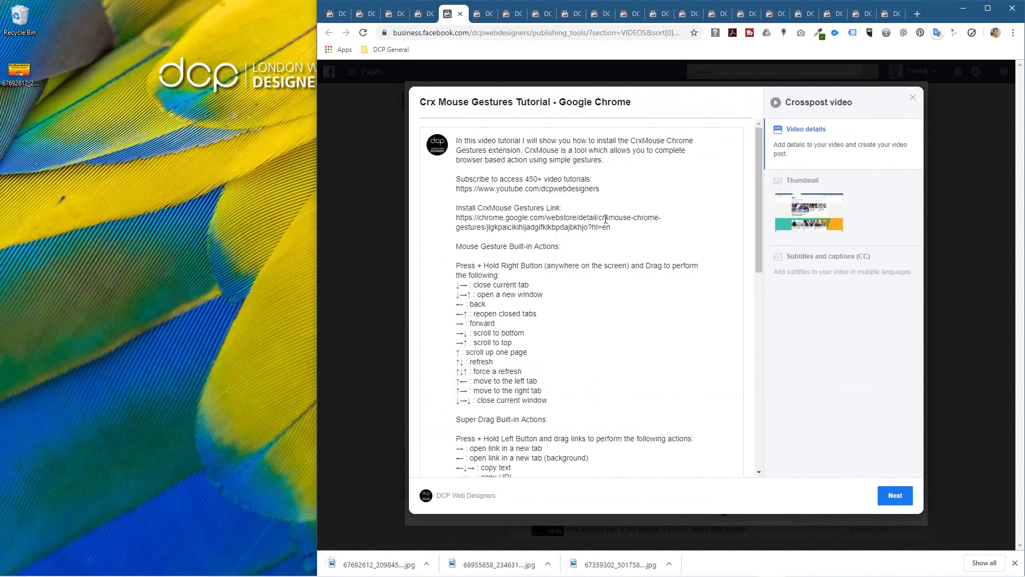
pyautogui.click(806, 214)
pyautogui.click(700, 320)
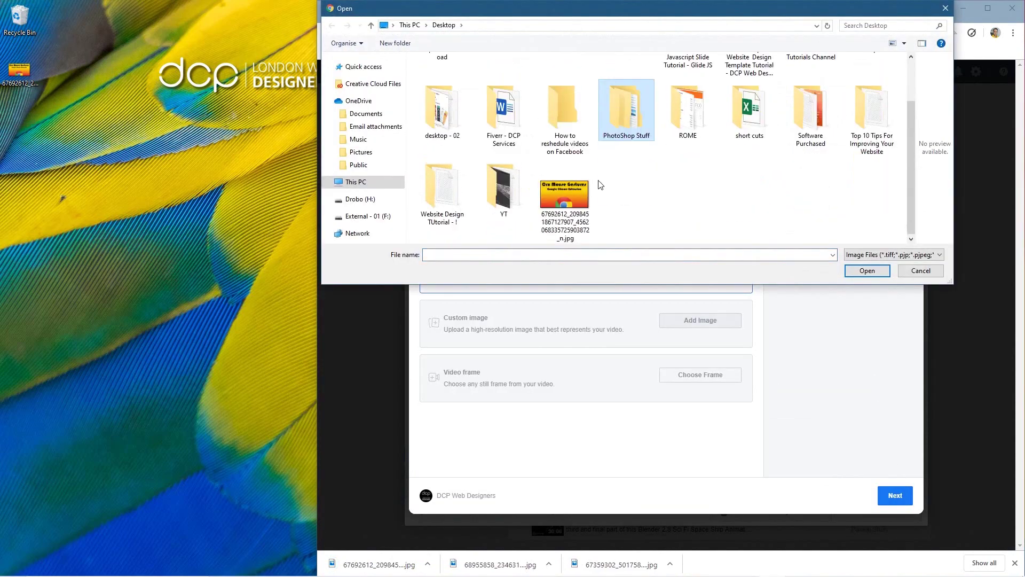
pyautogui.click(562, 194)
pyautogui.click(859, 272)
# - Schedule the Crx Mouse Gestures Tutorial post for 8/9/2019 at 13:00
pyautogui.click(895, 495)
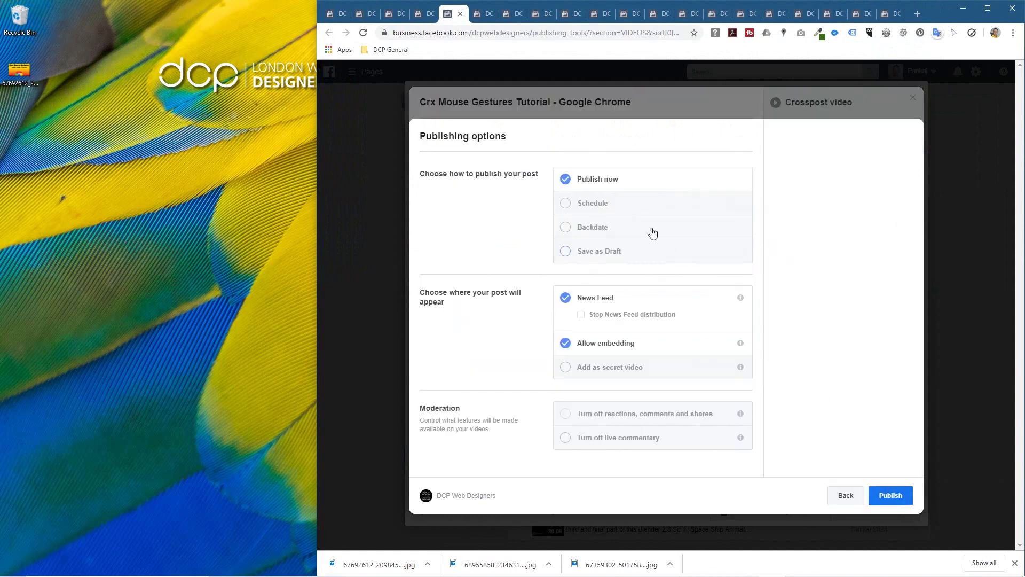
pyautogui.click(566, 202)
pyautogui.write('1300')
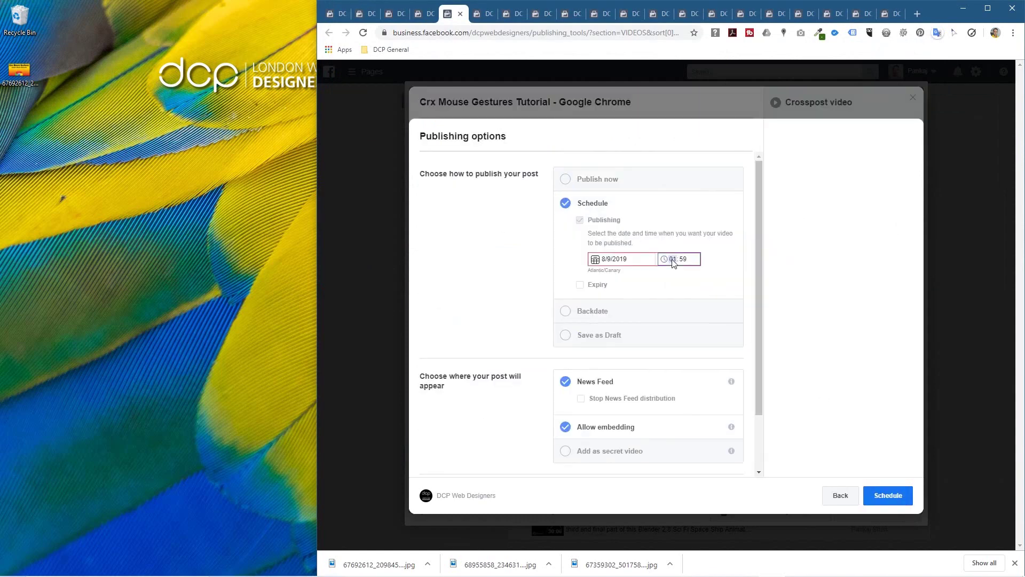
pyautogui.click(888, 495)
# - In the sixth browser tab, find "How to download and install Blender 2.8" in the video library, open its details and create a post with it
pyautogui.click(476, 14)
pyautogui.scroll(-5, 639, 334)
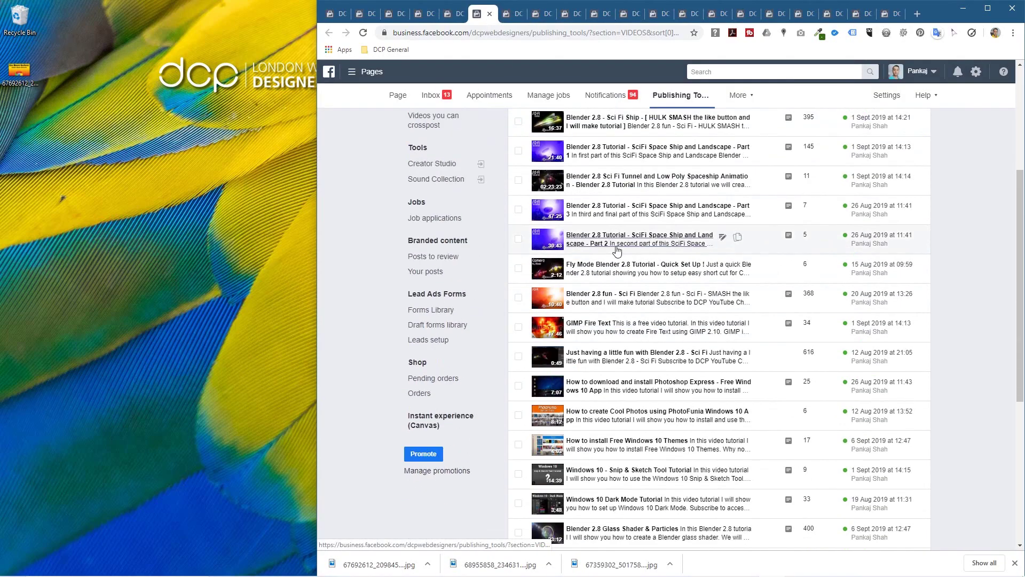
pyautogui.scroll(5, 747, 278)
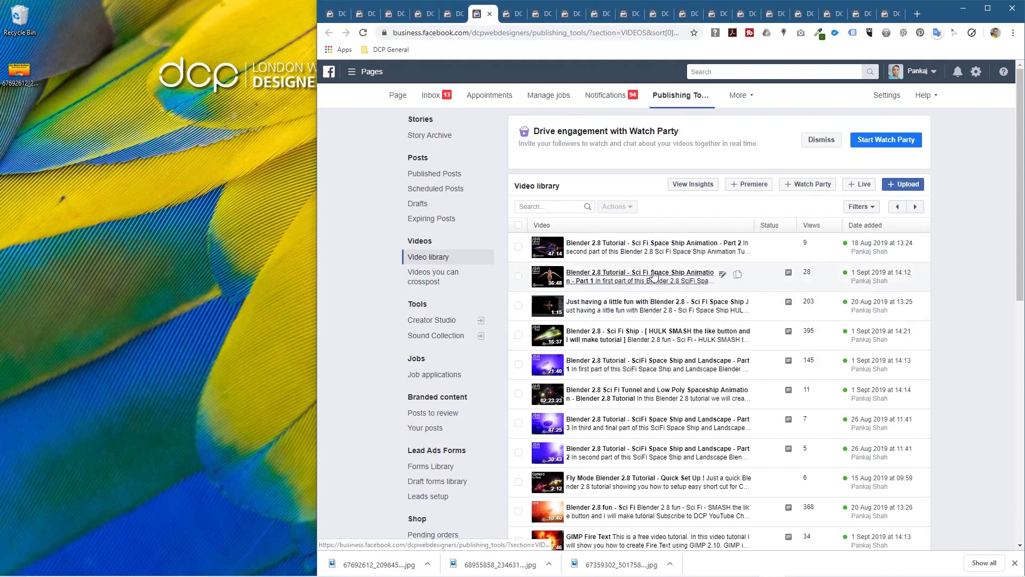
pyautogui.scroll(-6, 671, 341)
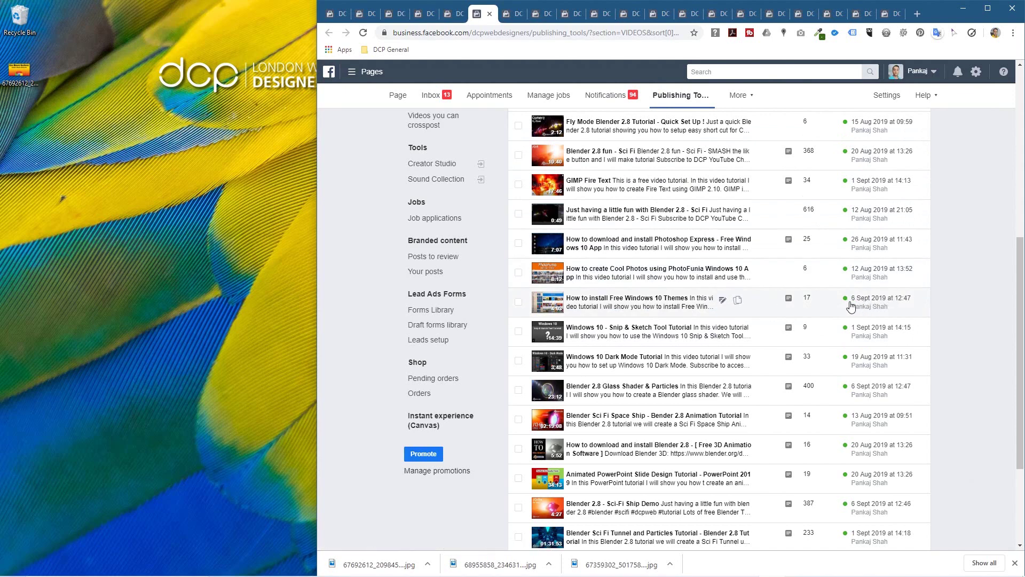
pyautogui.scroll(-3, 709, 393)
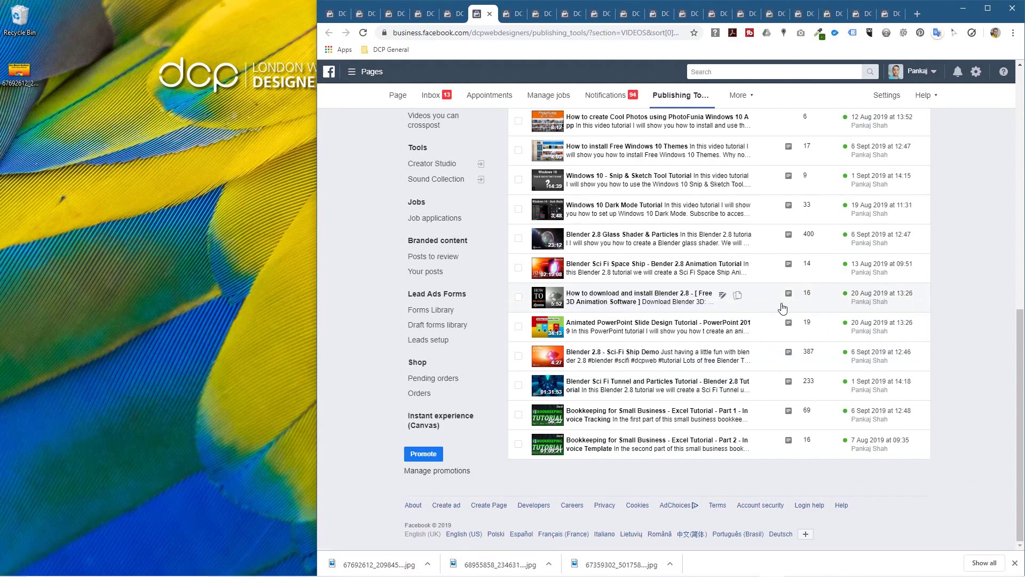
pyautogui.click(644, 299)
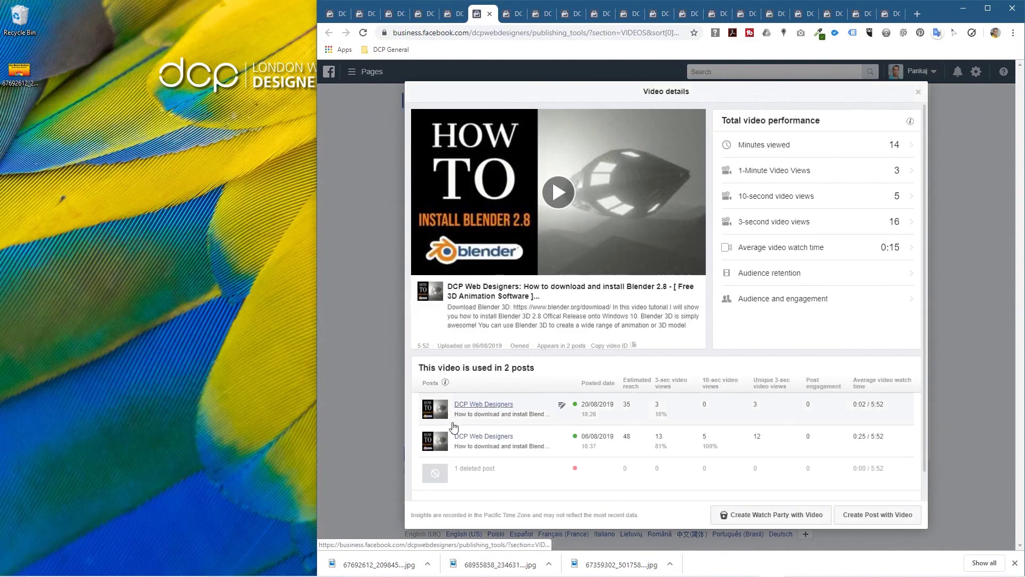
pyautogui.click(873, 514)
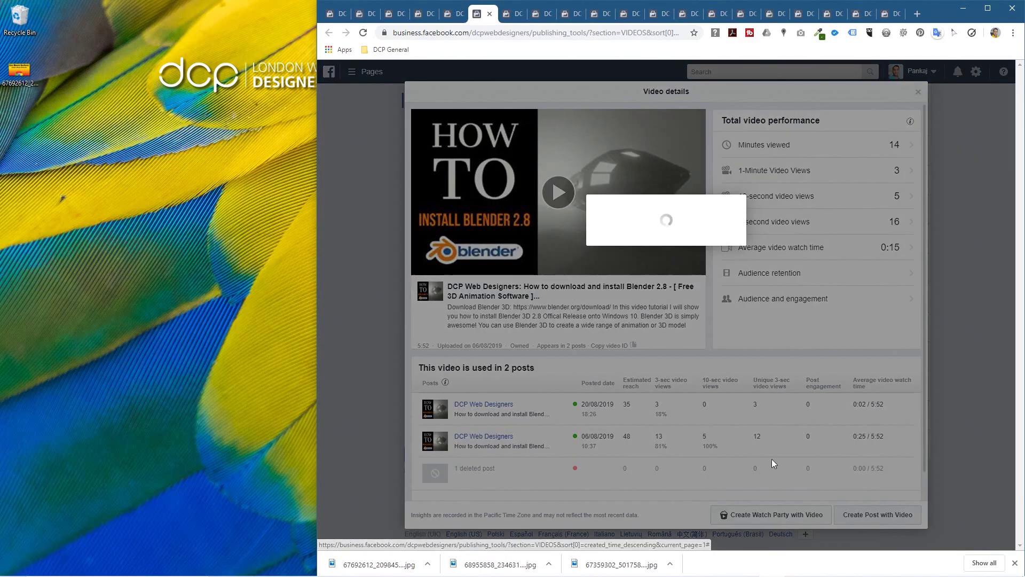
# - Schedule the How to download and install Blender 2.8 post for 8/9/2019
pyautogui.click(905, 489)
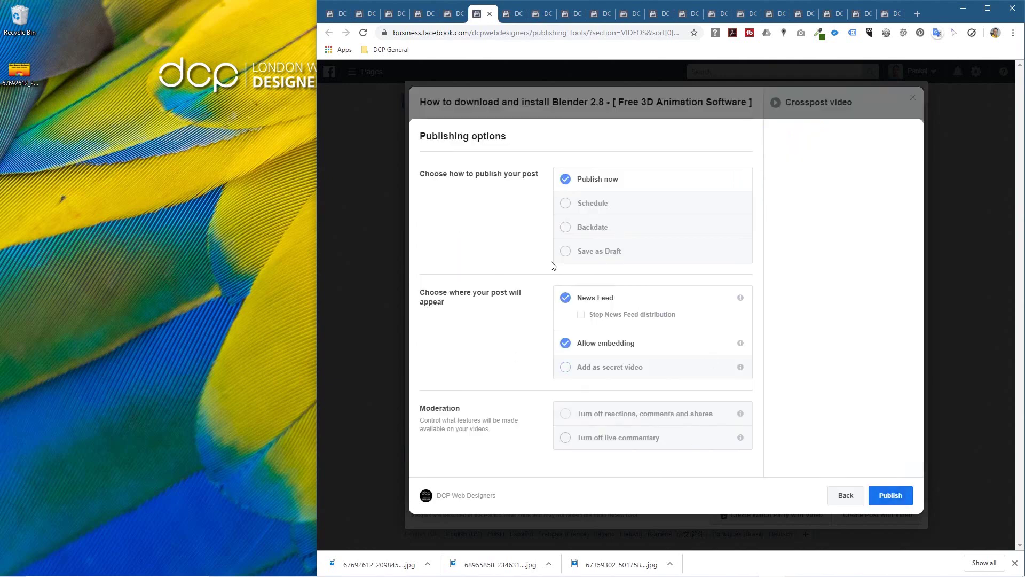
pyautogui.click(566, 205)
pyautogui.click(674, 260)
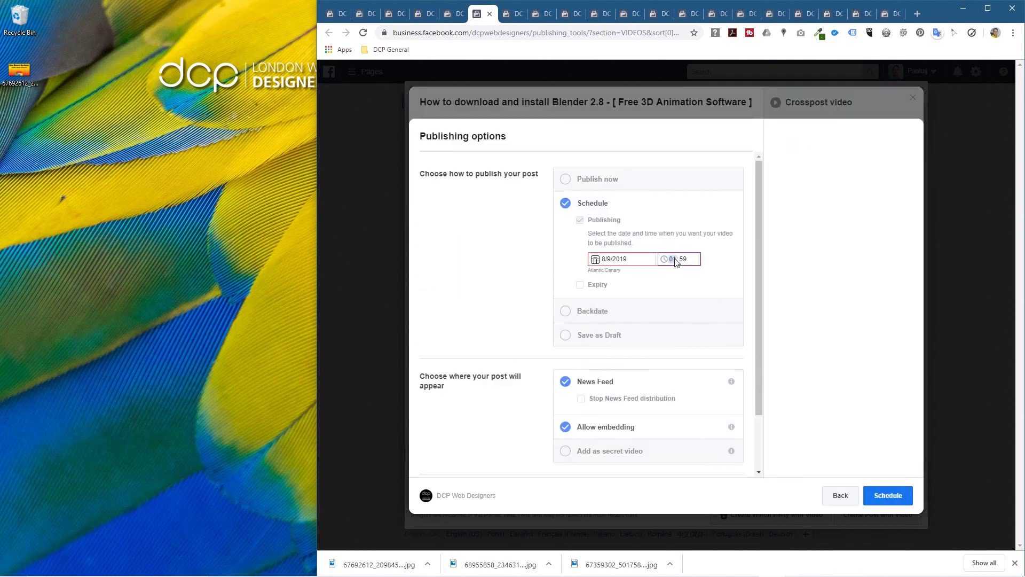
pyautogui.click(887, 495)
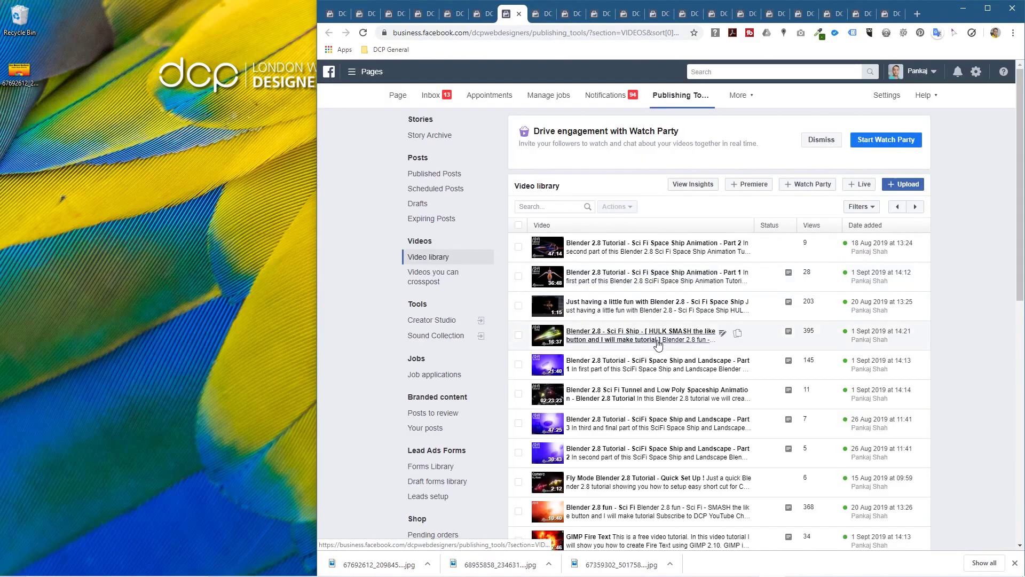
# - In the seventh browser tab, open "How to create Cool Photos using PhotoFunia Windows 10 App" and save its 14/08/2019 post thumbnail to the desktop
pyautogui.scroll(-7, 673, 283)
pyautogui.click(660, 274)
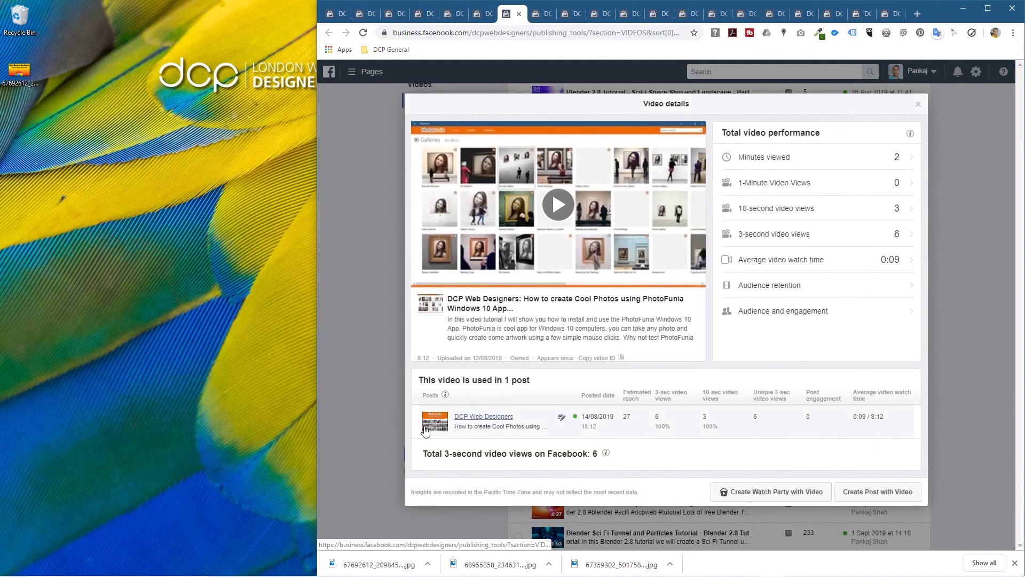
pyautogui.rightClick(426, 431)
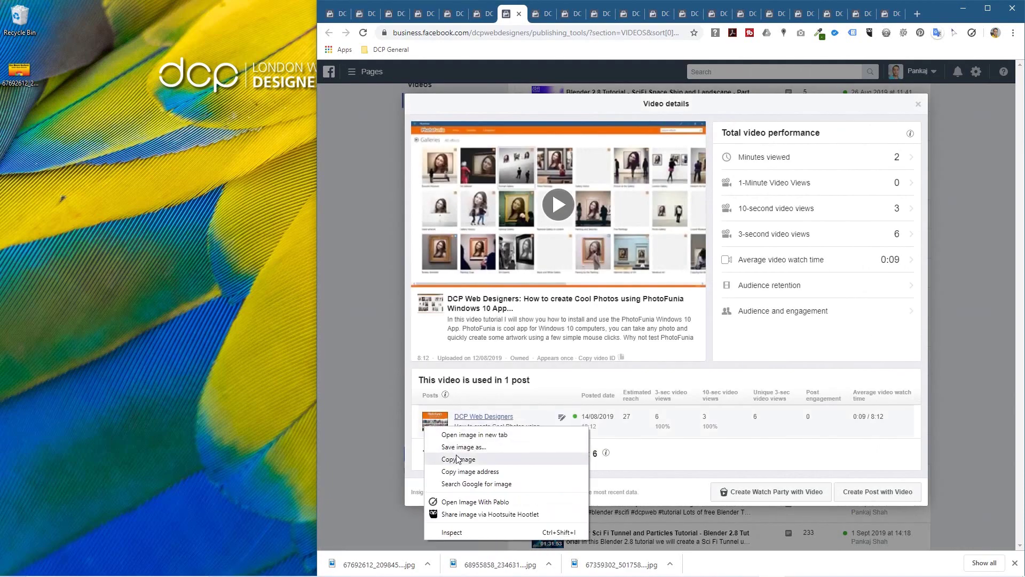
pyautogui.click(470, 443)
pyautogui.click(866, 270)
# - Create a post with the PhotoFunia video and add the saved PhotoFunia image as its custom thumbnail
pyautogui.click(881, 491)
pyautogui.click(808, 225)
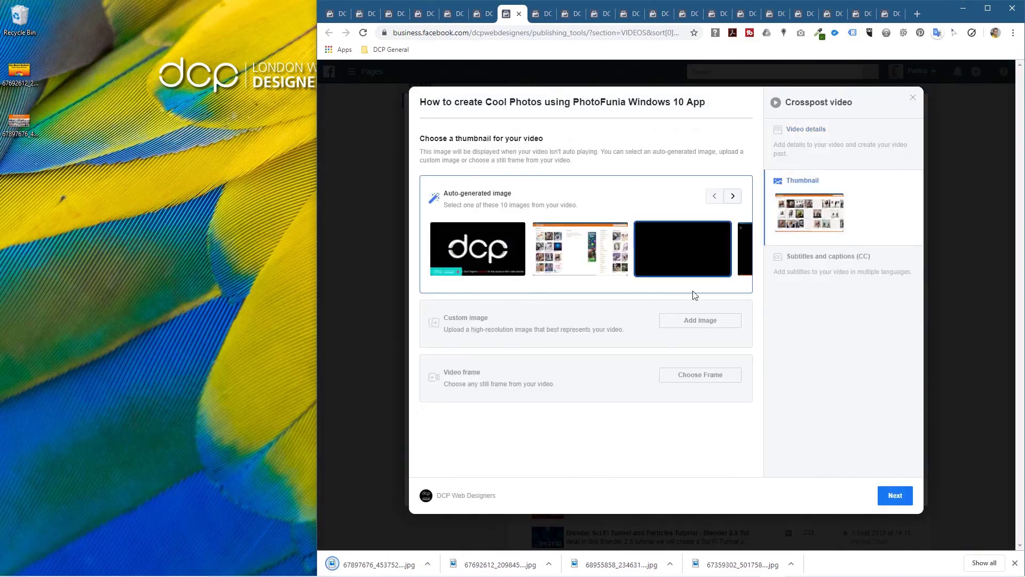
pyautogui.click(700, 320)
pyautogui.doubleClick(613, 206)
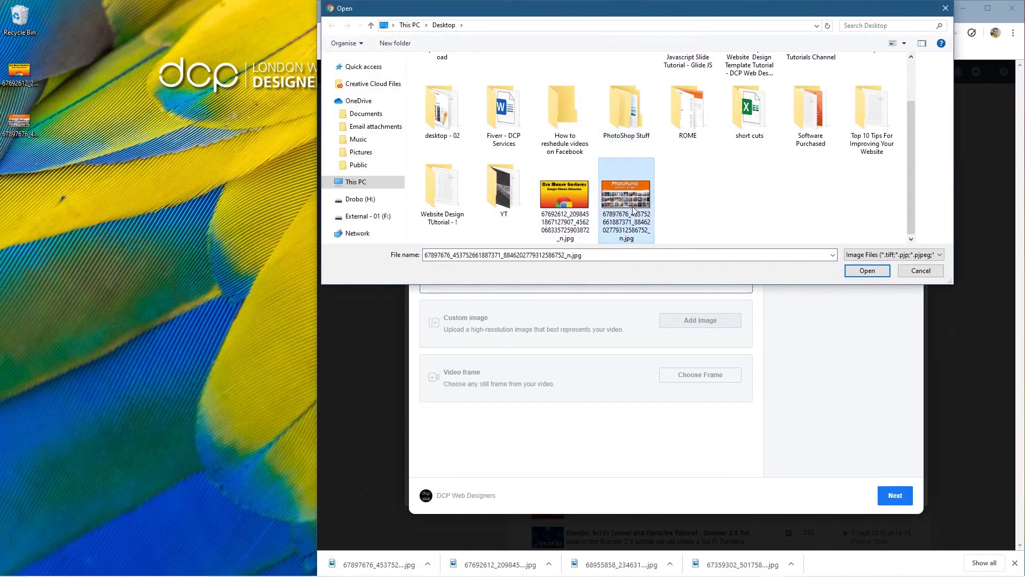
# - Schedule the PhotoFunia Windows 10 App post for 8/9/2019 at 14:30
pyautogui.click(884, 494)
pyautogui.click(573, 213)
pyautogui.click(677, 261)
pyautogui.write('14:30')
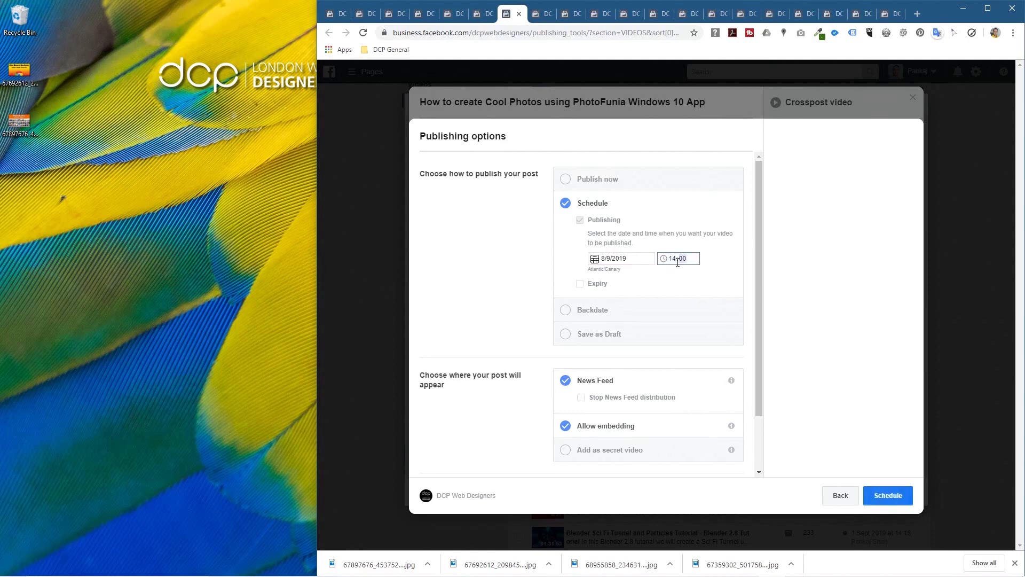
pyautogui.click(886, 494)
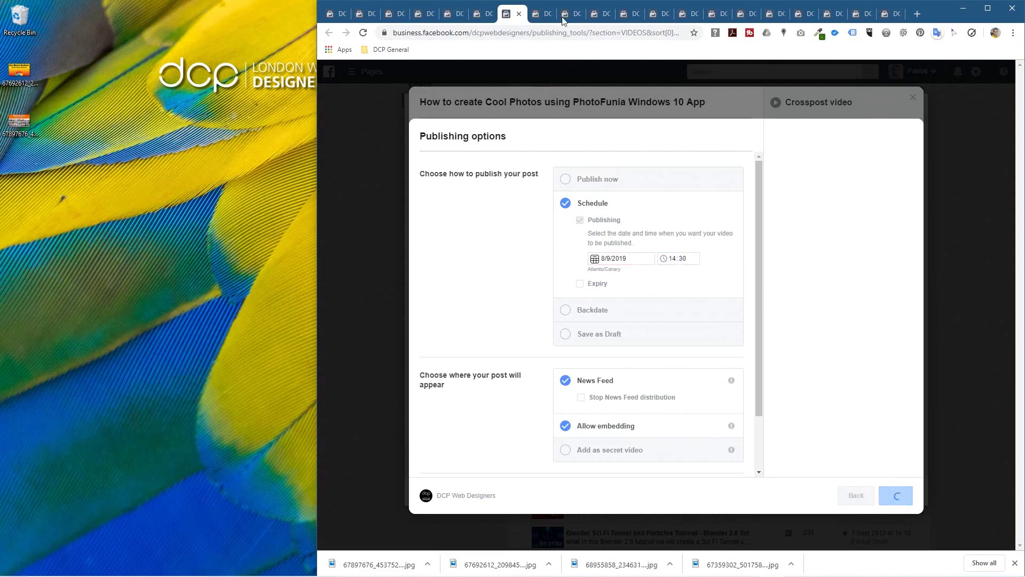
# - In the eighth browser tab, check the Bookkeeping for Small Business Part 2 video details, and open the Part 1 - Invoice Tracking video instead
pyautogui.scroll(-10, 630, 319)
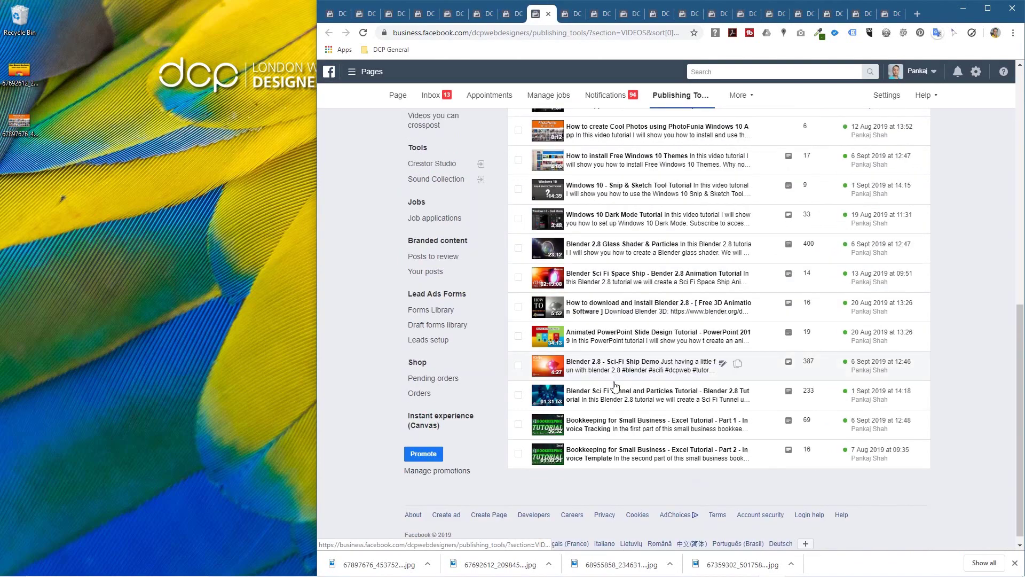
pyautogui.click(614, 457)
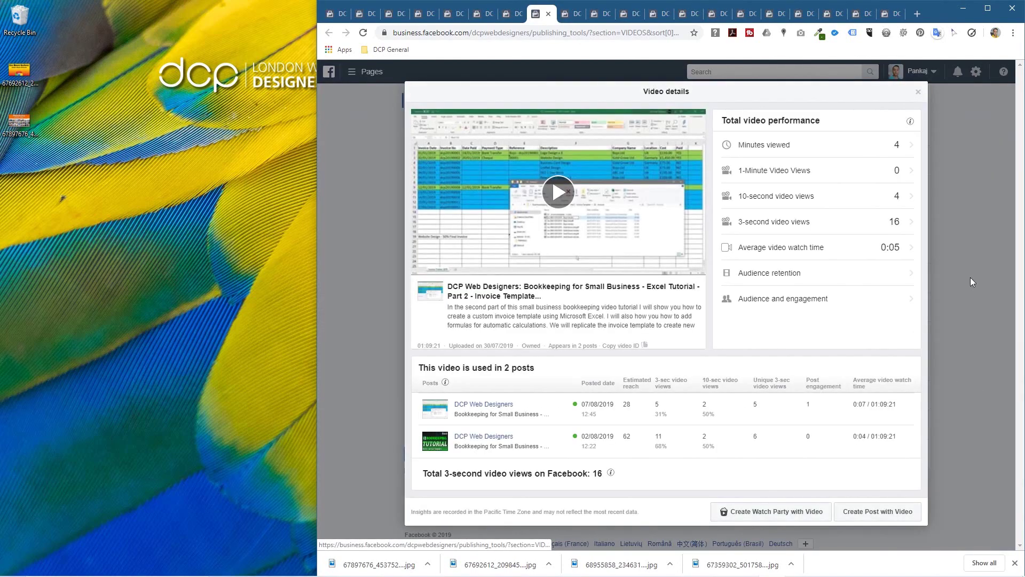
pyautogui.click(918, 92)
pyautogui.click(831, 386)
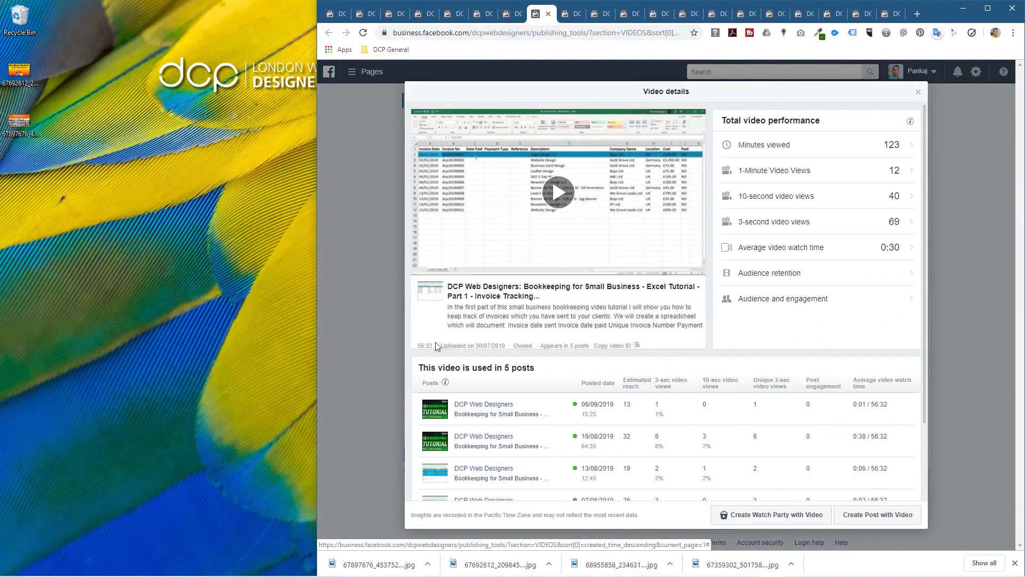
# - Compare the posting times and estimated reach of the earlier posts that use the Bookkeeping Part 1 video
pyautogui.scroll(-4, 435, 346)
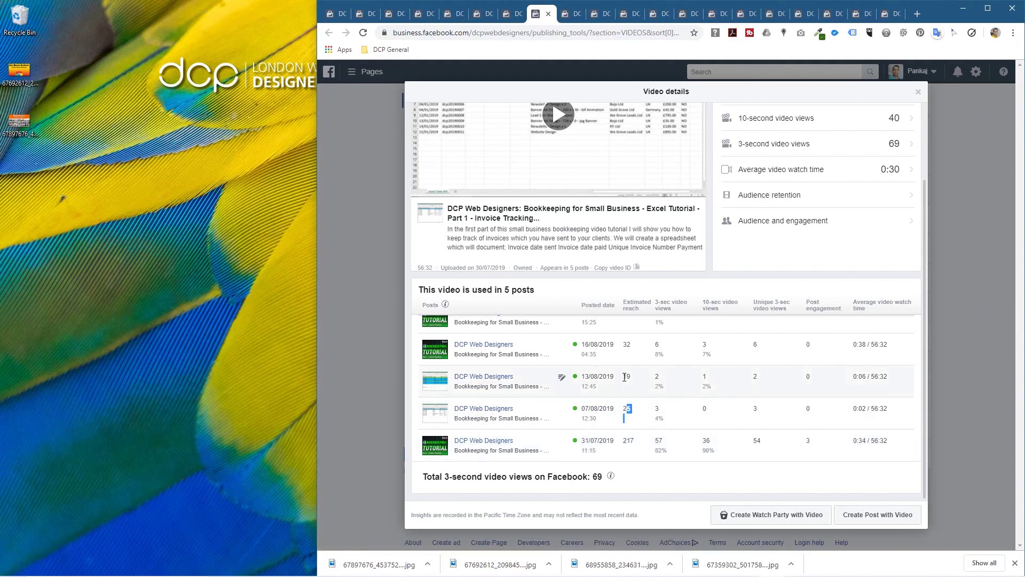
pyautogui.scroll(2, 639, 379)
pyautogui.doubleClick(626, 436)
pyautogui.moveTo(627, 404); pyautogui.dragTo(636, 411)
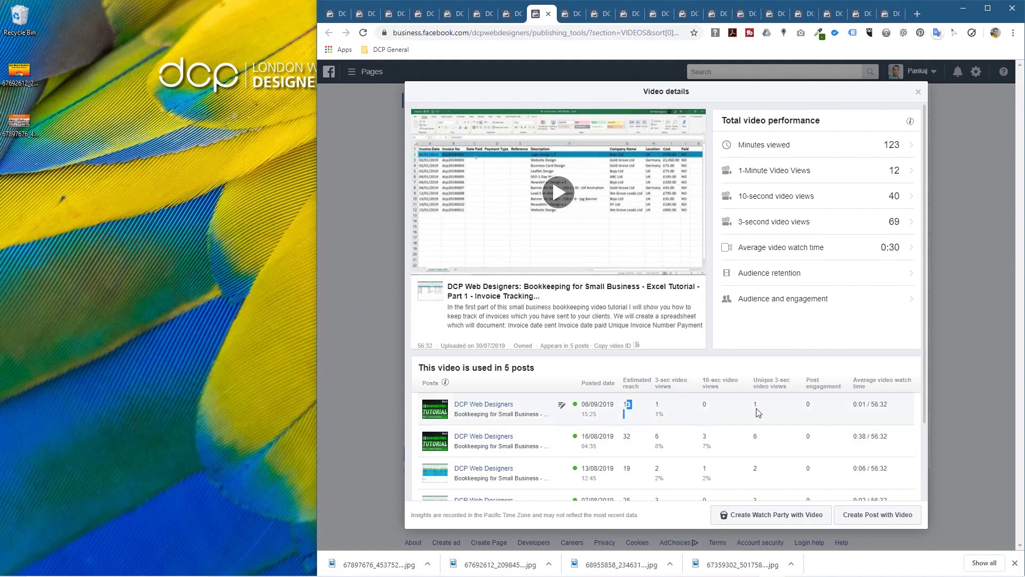
pyautogui.scroll(-3, 616, 427)
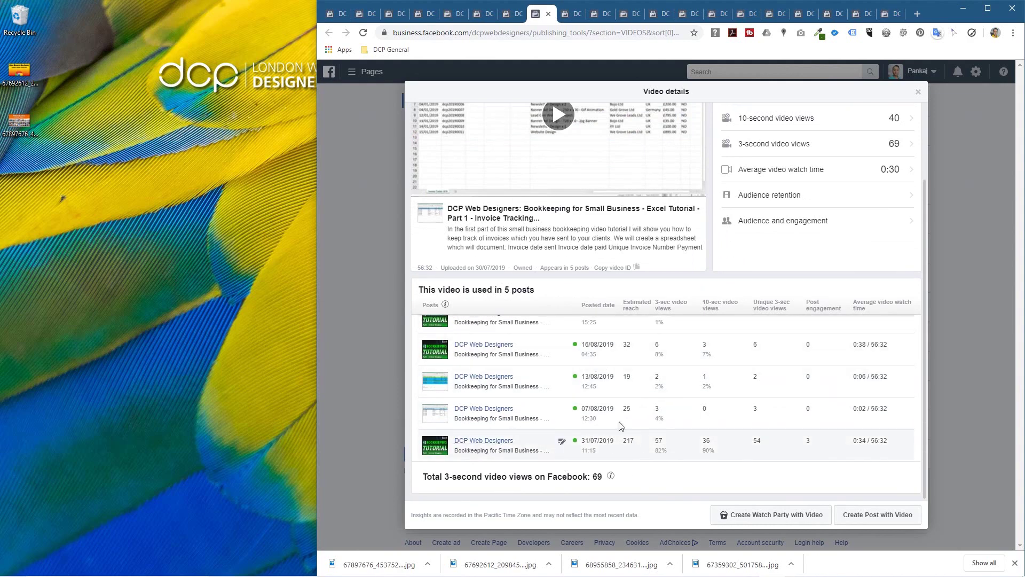
pyautogui.scroll(2, 721, 347)
pyautogui.scroll(-2, 686, 416)
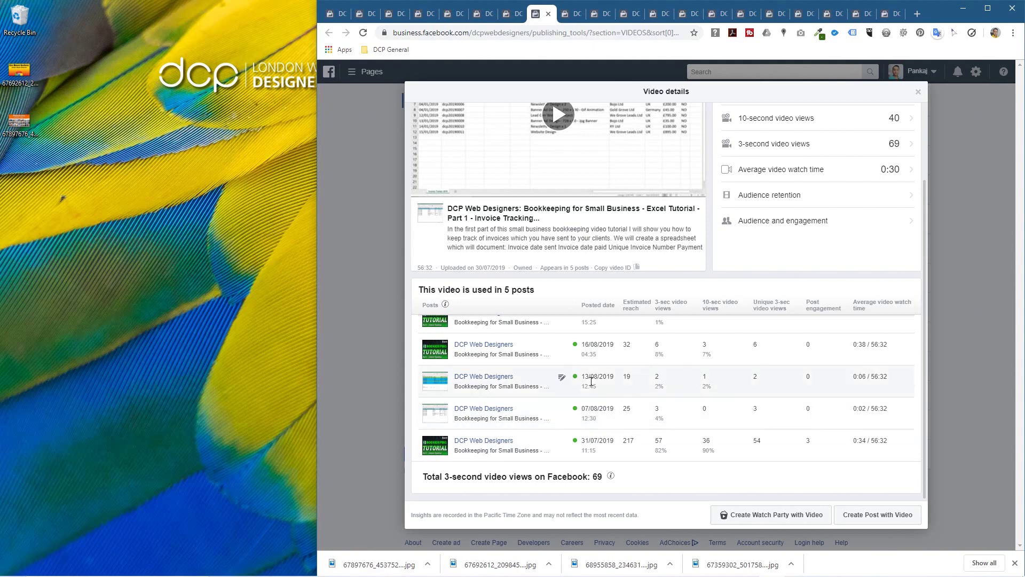
pyautogui.scroll(2, 591, 426)
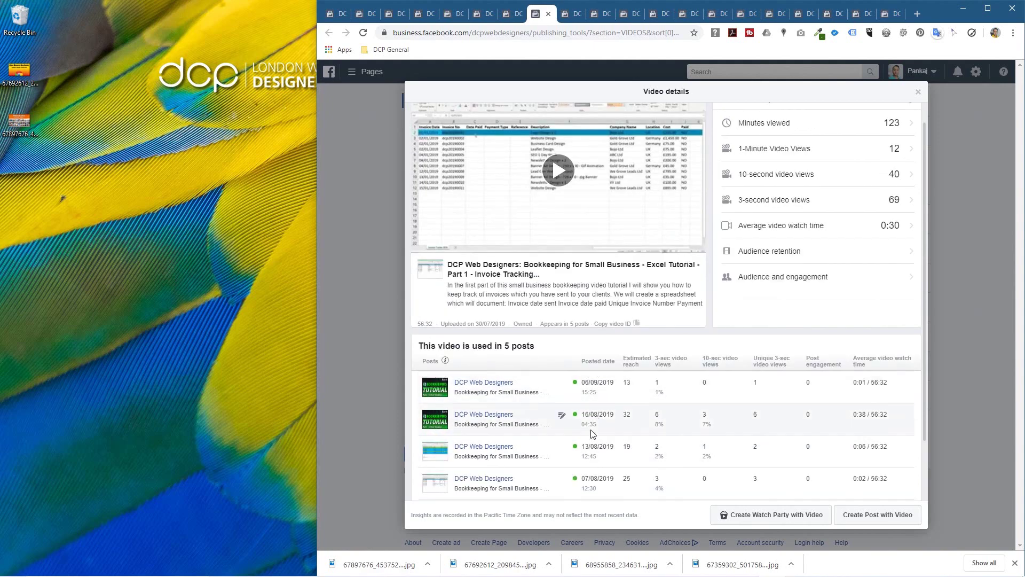
pyautogui.tripleClick(582, 429)
pyautogui.click(602, 431)
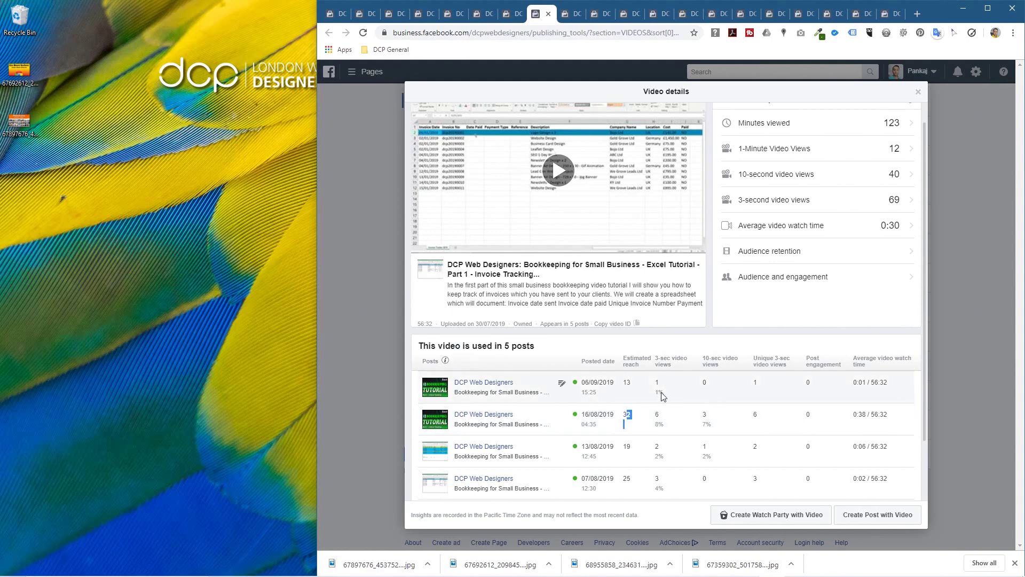
pyautogui.scroll(-1, 747, 373)
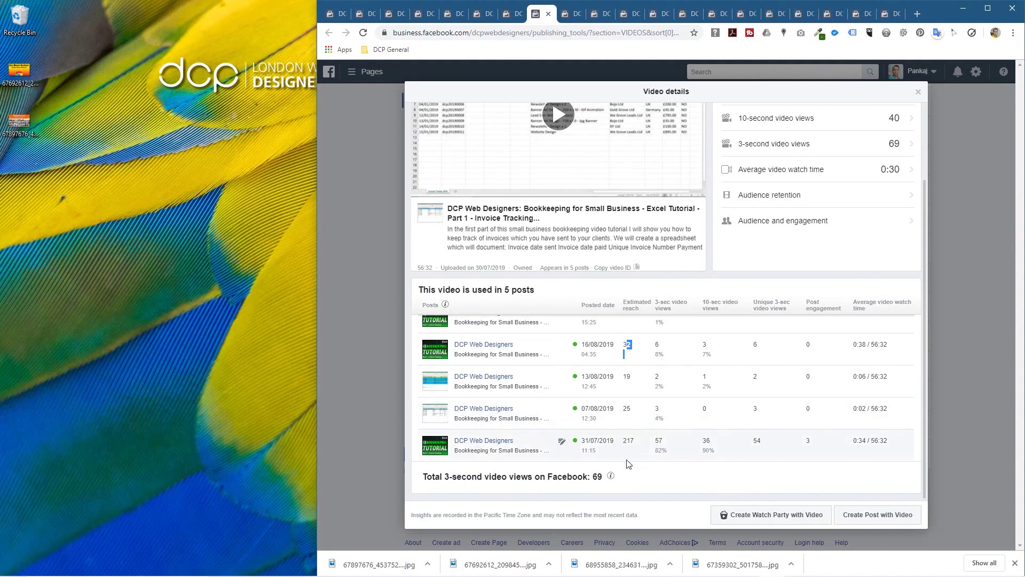
pyautogui.moveTo(581, 451); pyautogui.dragTo(608, 457)
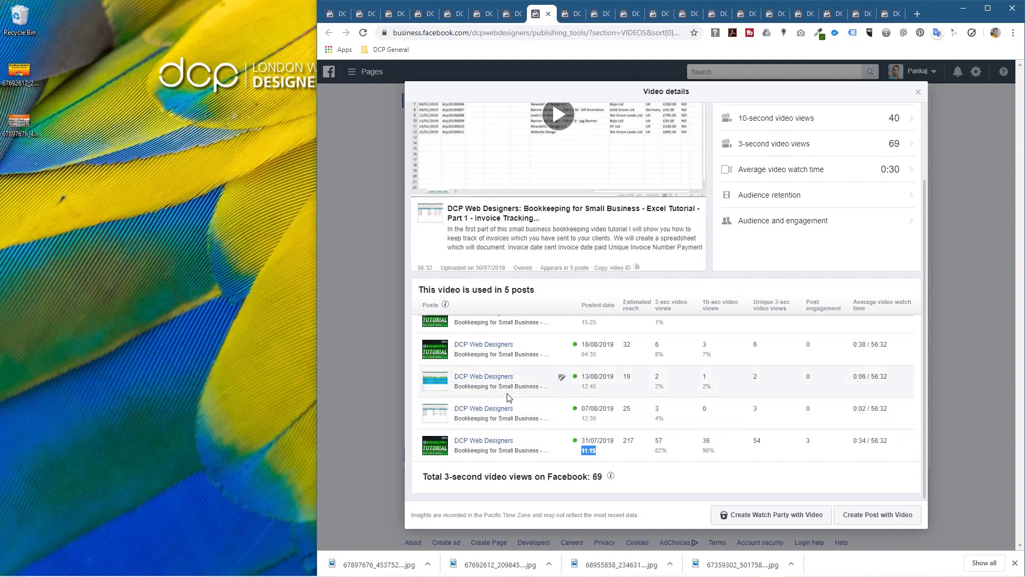
pyautogui.scroll(2, 810, 428)
pyautogui.scroll(-2, 661, 479)
pyautogui.scroll(2, 857, 475)
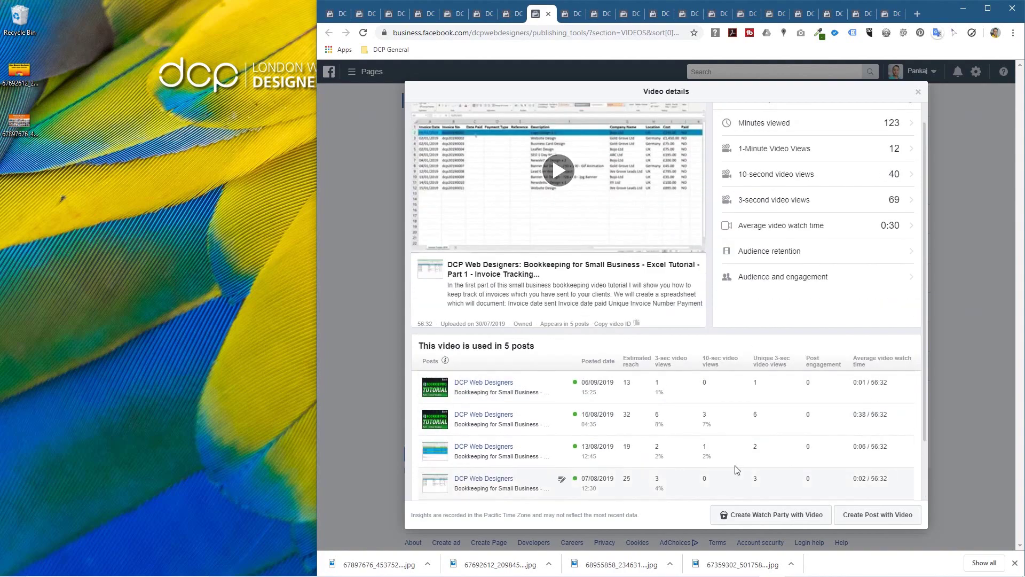
pyautogui.scroll(-2, 629, 457)
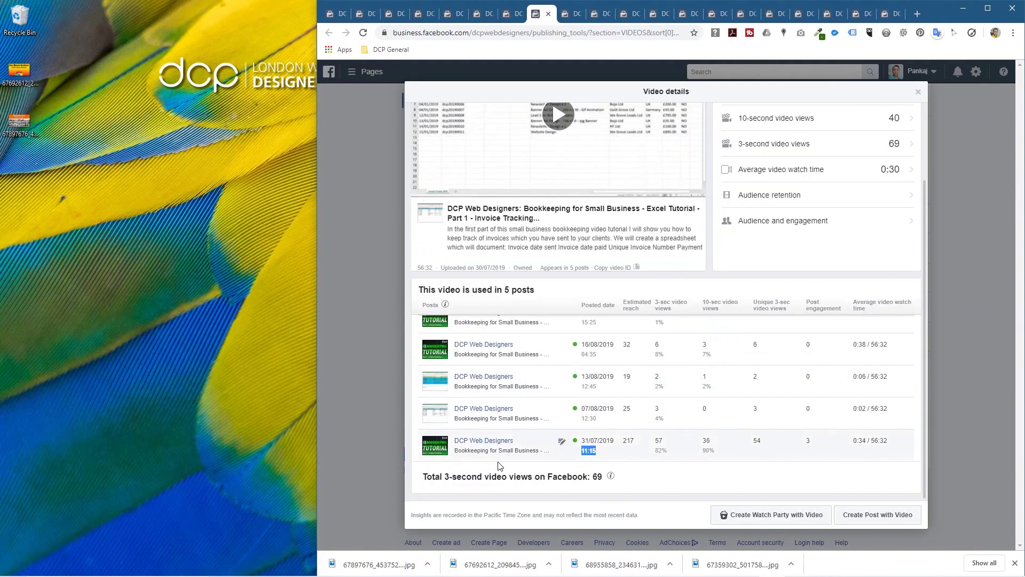
# - Save the thumbnail of the Bookkeeping Part 1 video's 31/07/2019 post to the desktop
pyautogui.rightClick(432, 452)
pyautogui.click(464, 467)
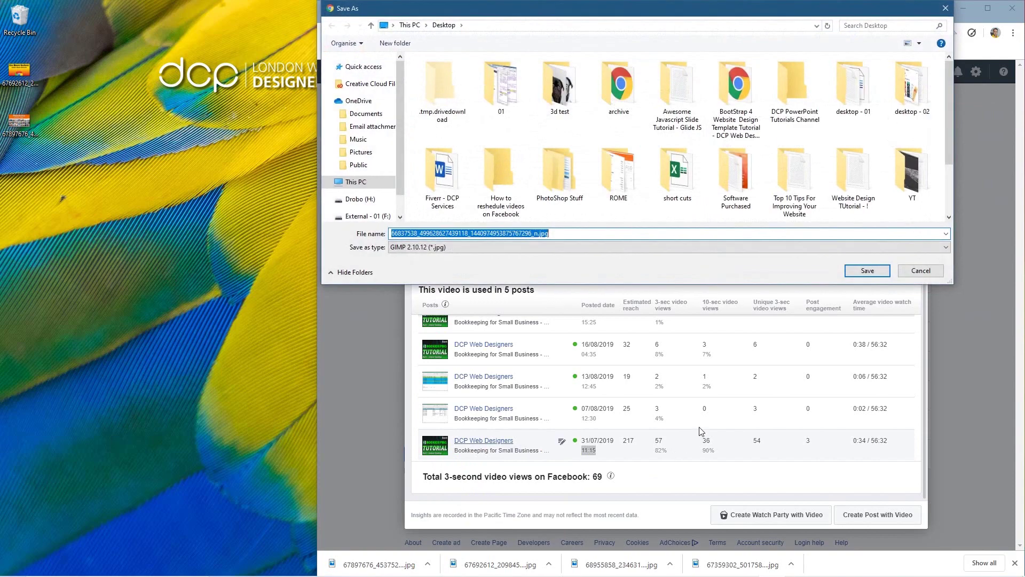
pyautogui.click(859, 270)
# - Create a post with the Bookkeeping Part 1 video and add the saved Bookkeeping Tutorial image as its custom thumbnail
pyautogui.click(878, 514)
pyautogui.click(785, 241)
pyautogui.click(700, 320)
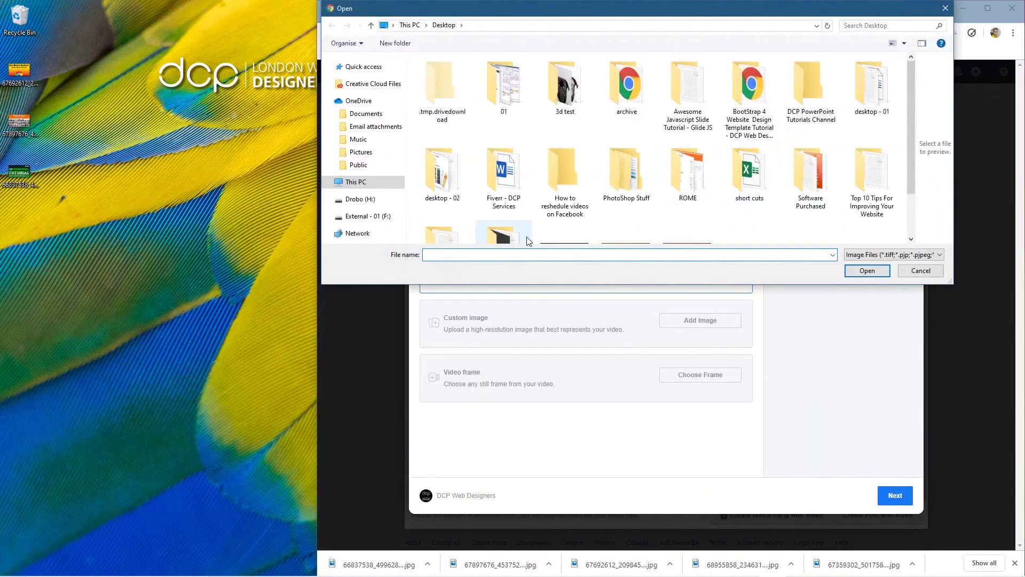
pyautogui.scroll(-3, 591, 224)
pyautogui.doubleClick(591, 217)
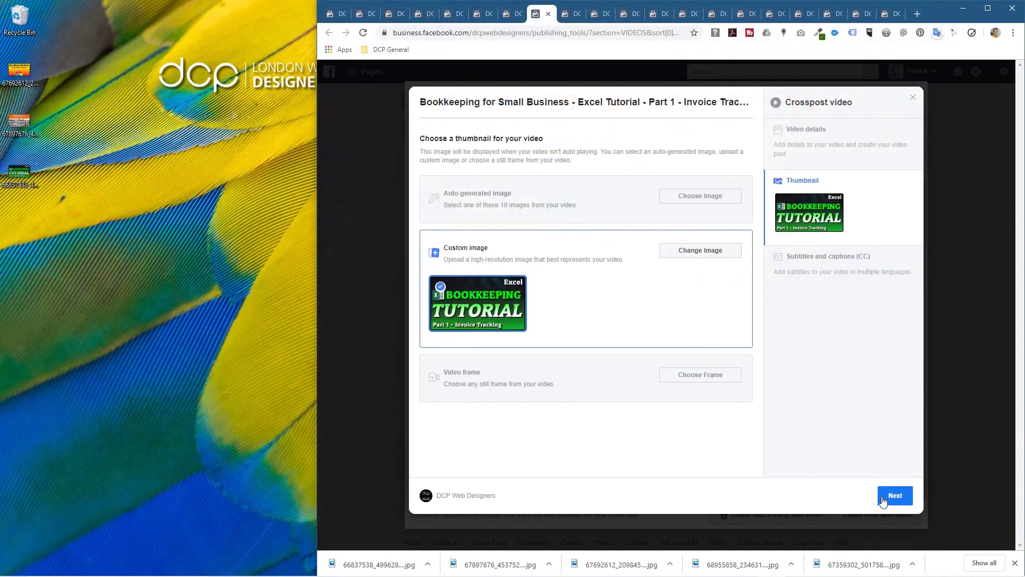
# - Schedule the Bookkeeping Part 1 post for 9/9/2019 at 11:20
pyautogui.click(882, 501)
pyautogui.click(565, 203)
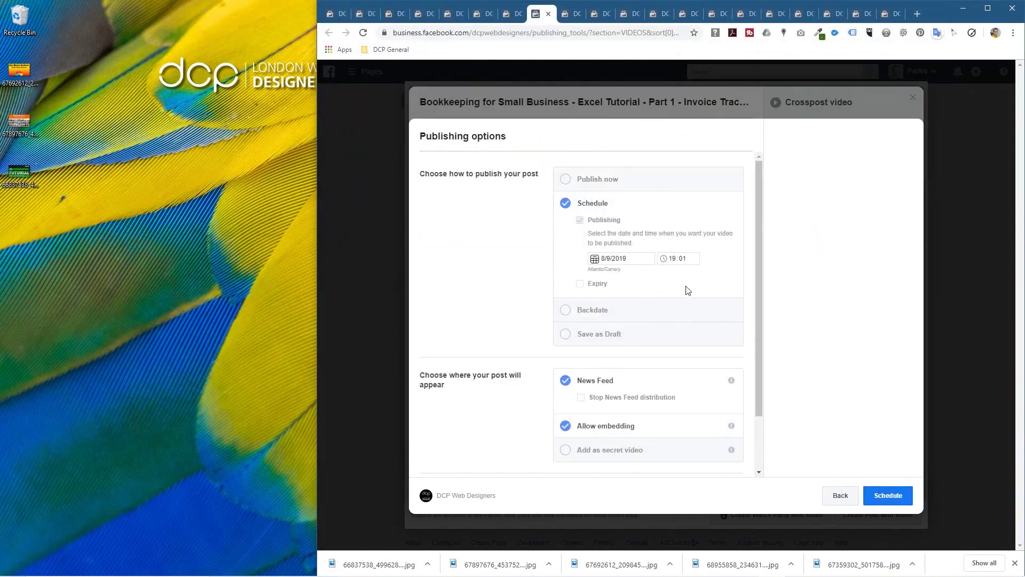
pyautogui.click(617, 259)
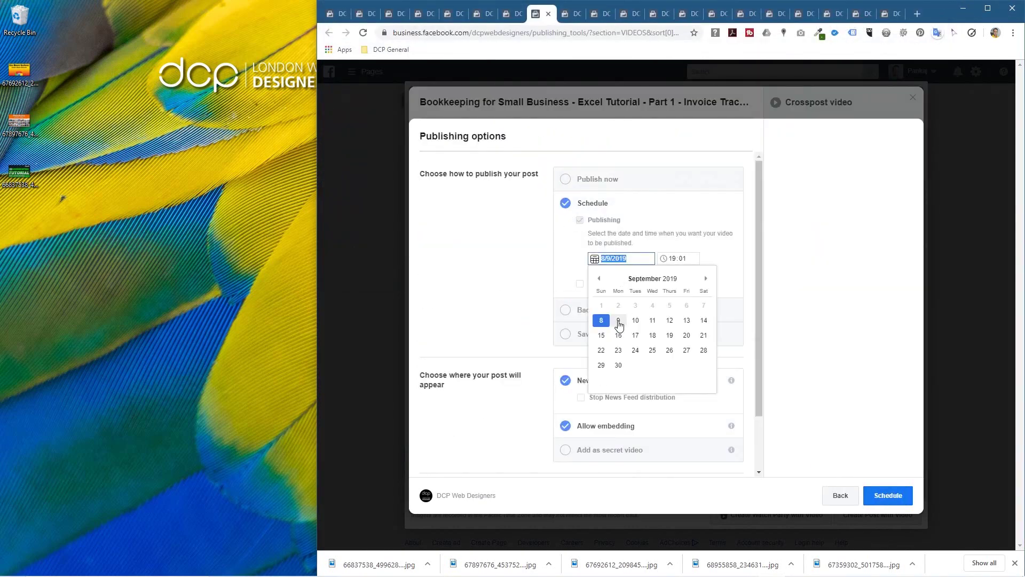
pyautogui.click(618, 321)
pyautogui.click(675, 260)
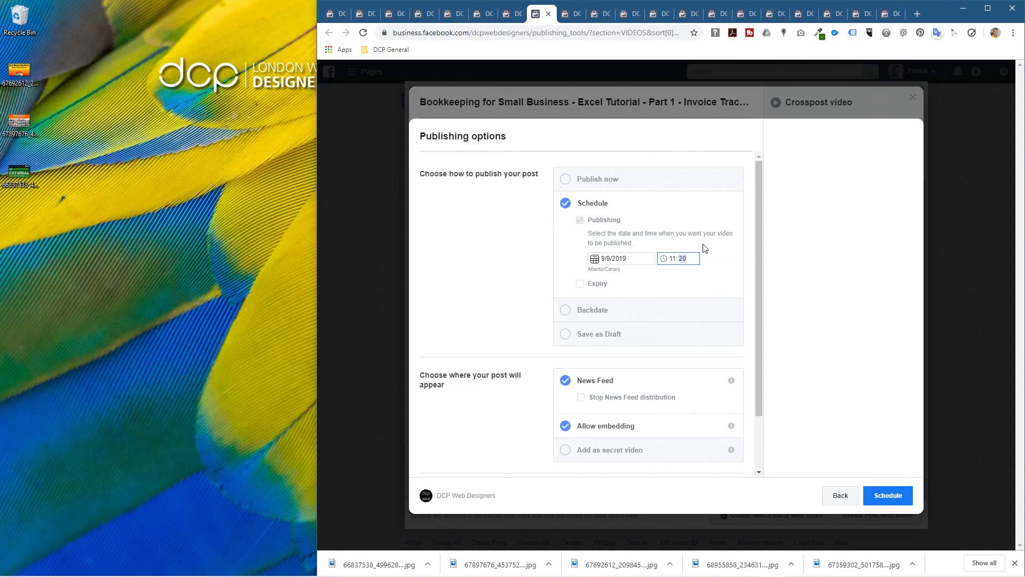
pyautogui.click(888, 495)
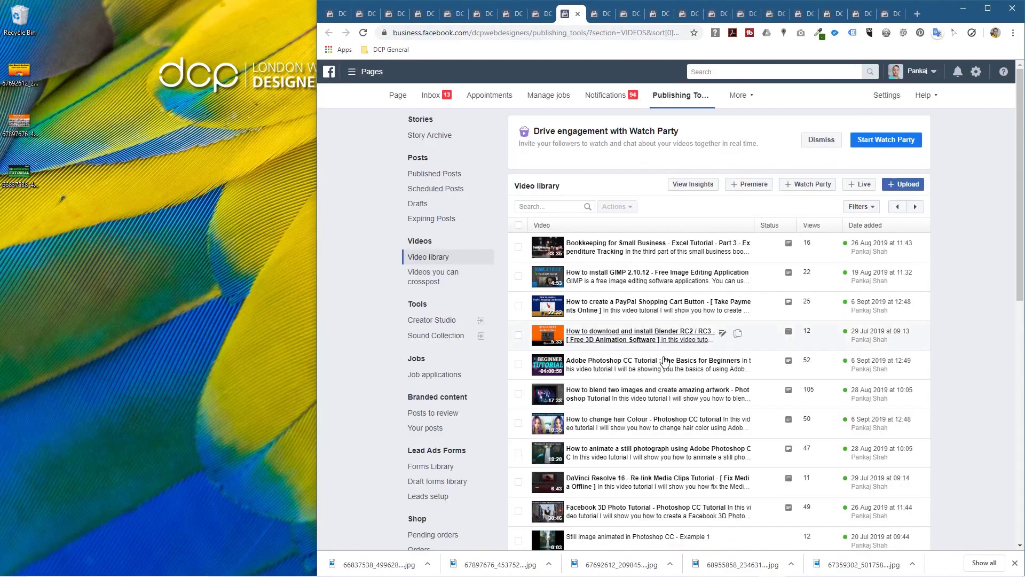
# - In the ninth browser tab, open "Organise Start Menu Applications" and save its 26/08/2019 post thumbnail to the desktop
pyautogui.scroll(-8, 665, 363)
pyautogui.click(656, 324)
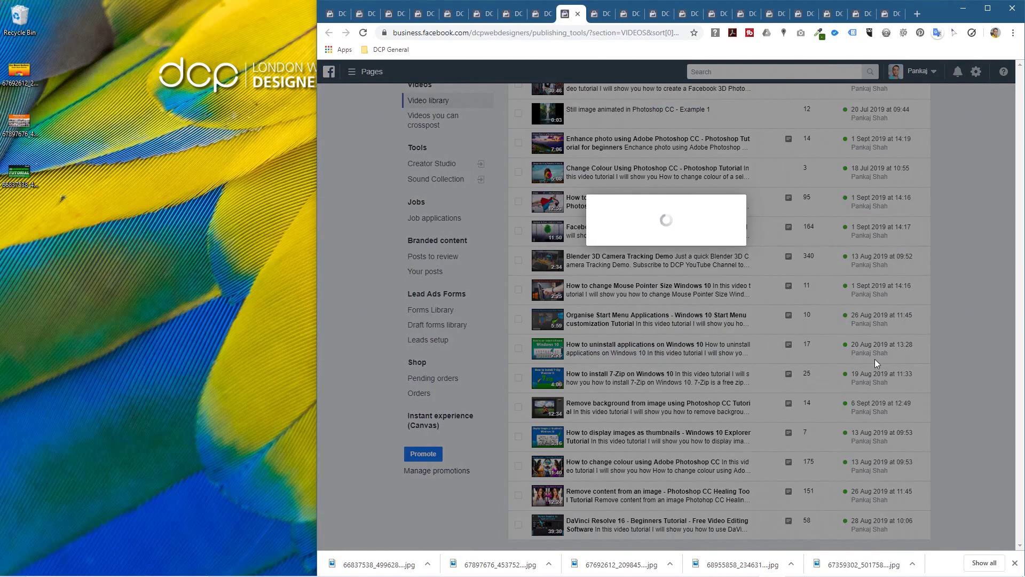
pyautogui.rightClick(436, 408)
pyautogui.click(479, 427)
pyautogui.click(868, 272)
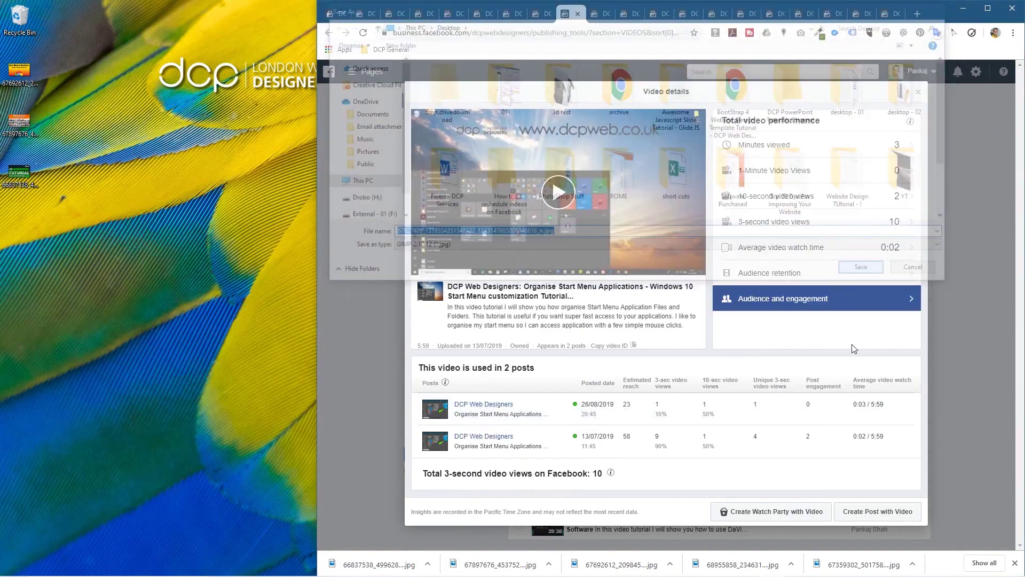
# - Create a post with the Organise Start Menu Applications video and add the saved image as its custom thumbnail
pyautogui.click(871, 513)
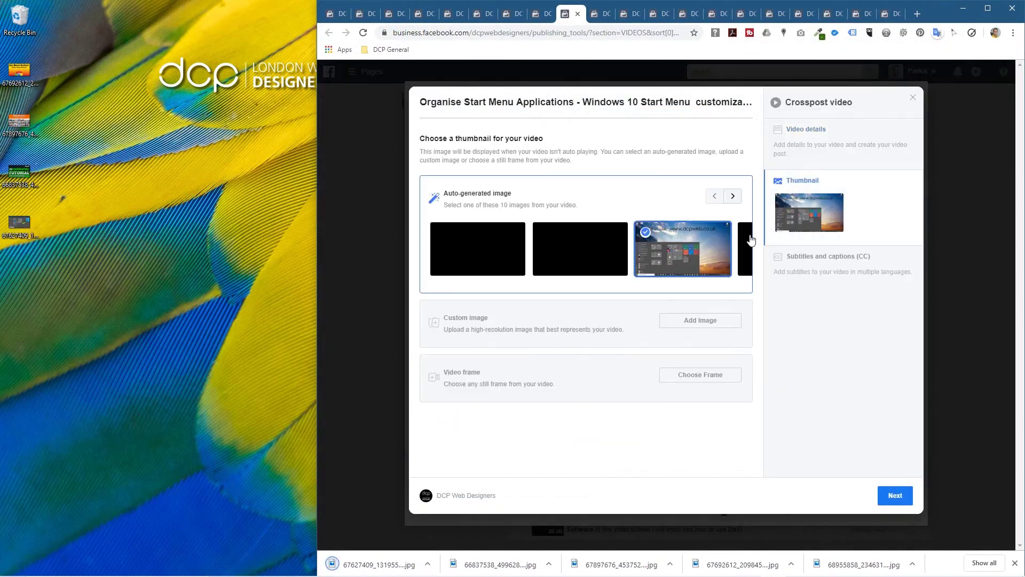
pyautogui.click(693, 319)
pyautogui.scroll(-3, 616, 208)
pyautogui.click(617, 210)
pyautogui.doubleClick(616, 209)
# - Schedule the Organise Start Menu Applications post for 8/9/2019 with the hour set to 16
pyautogui.click(895, 495)
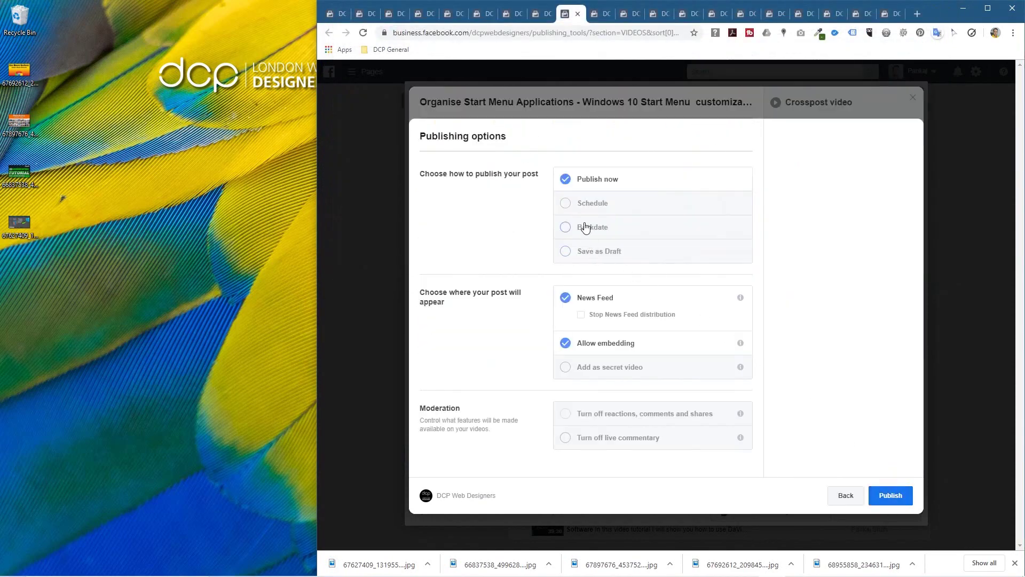
pyautogui.click(566, 204)
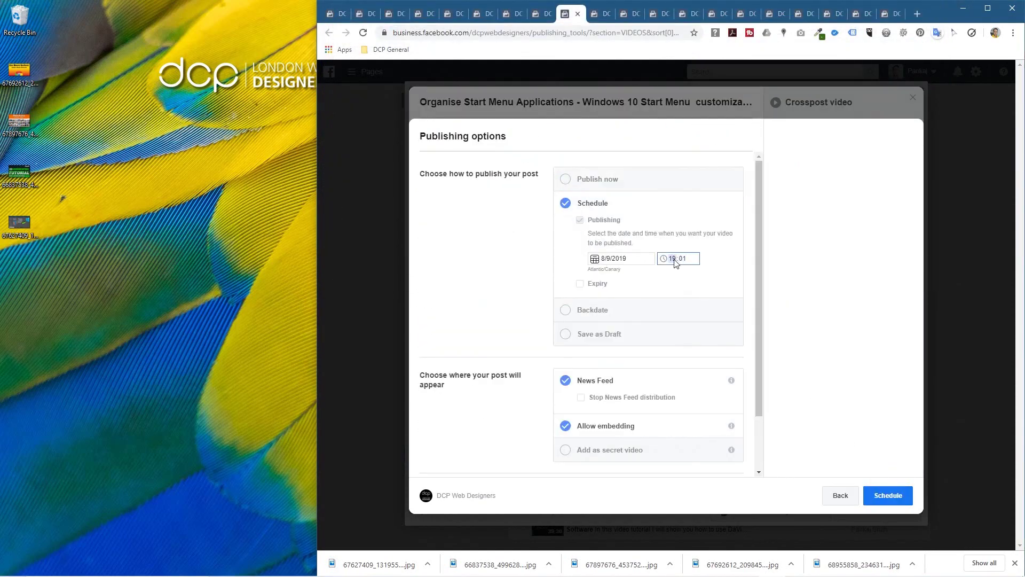
pyautogui.write('16')
pyautogui.click(886, 483)
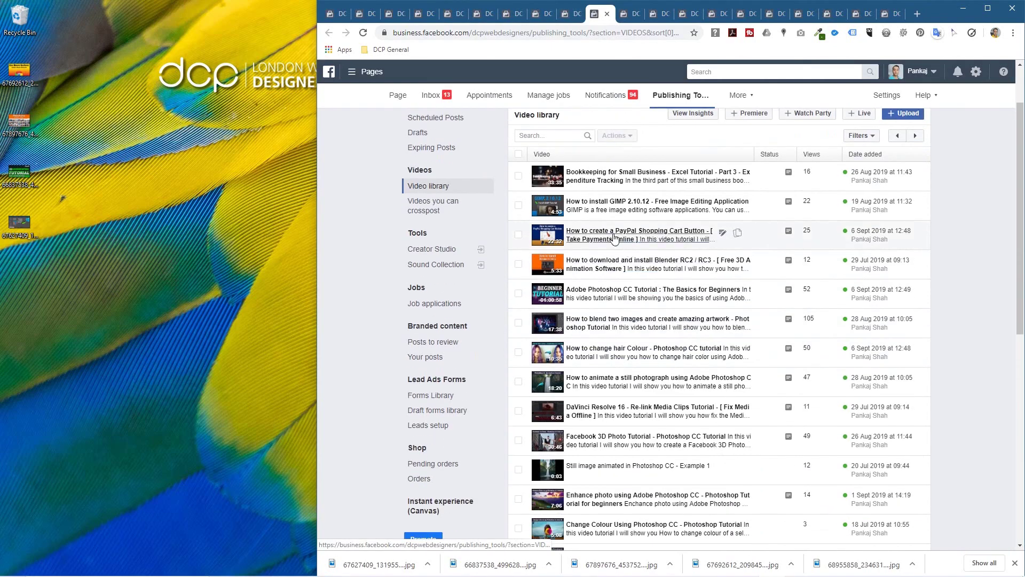
# - In the tenth browser tab, open "How to create a PayPal Shopping Cart Button" and delete the already used thumbnail images from the desktop
pyautogui.click(615, 238)
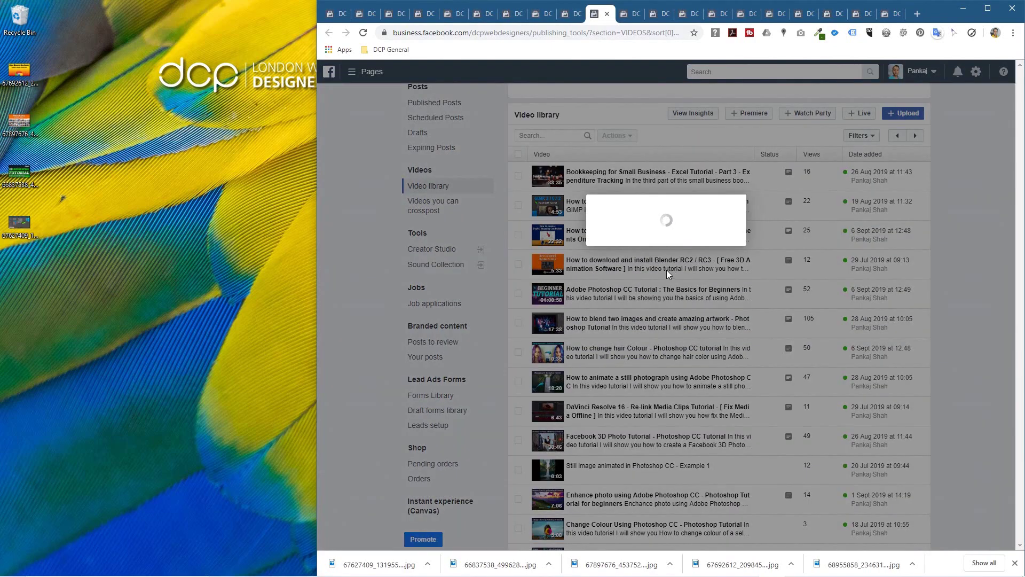
pyautogui.click(82, 254)
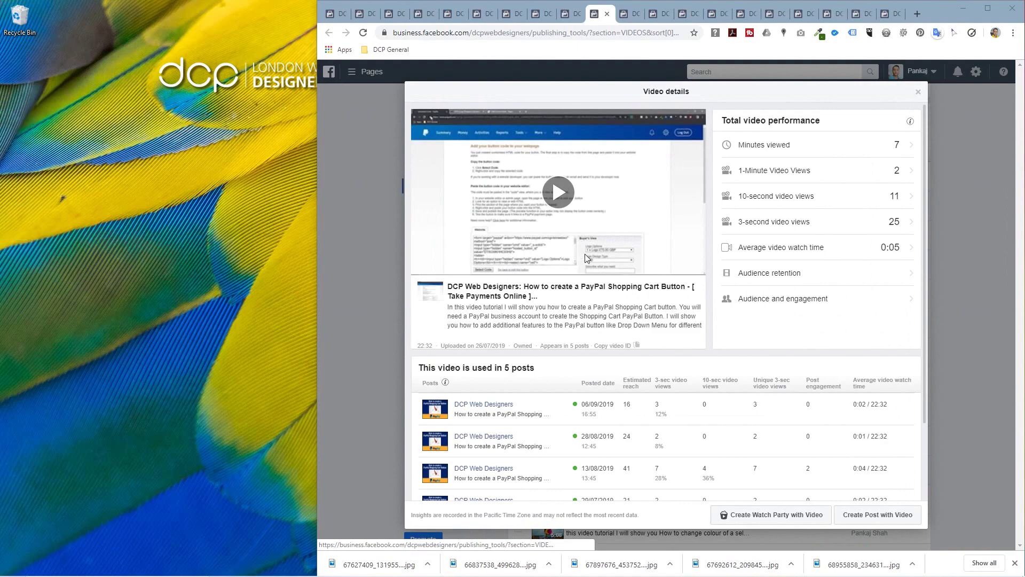
# - Save the thumbnail of the PayPal Shopping Cart Button video's 06/09/2019 post to the desktop
pyautogui.rightClick(442, 410)
pyautogui.click(470, 427)
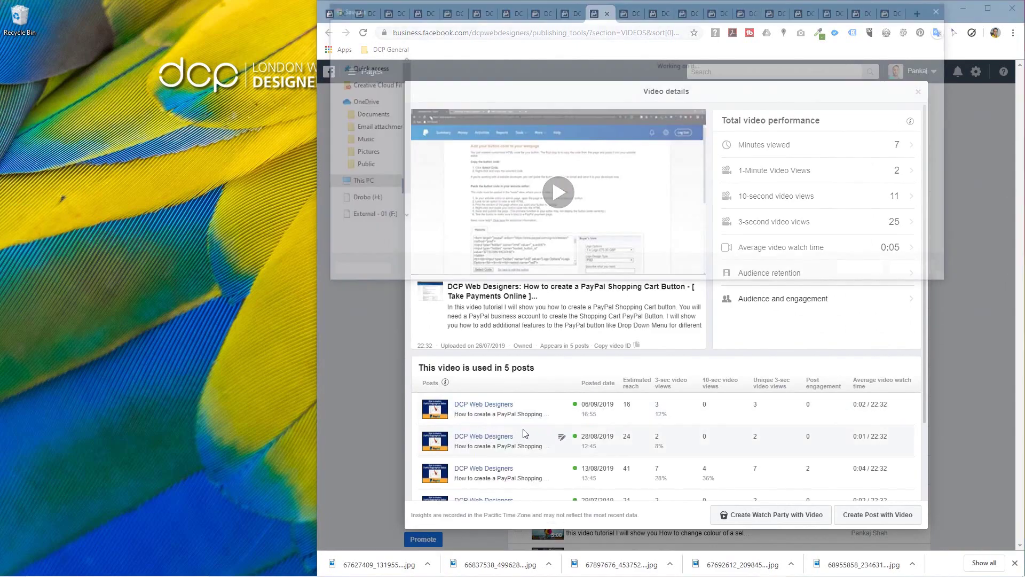
pyautogui.click(857, 271)
# - Create a post with the PayPal Shopping Cart Button video and add the saved PayPal image as its custom thumbnail
pyautogui.click(861, 513)
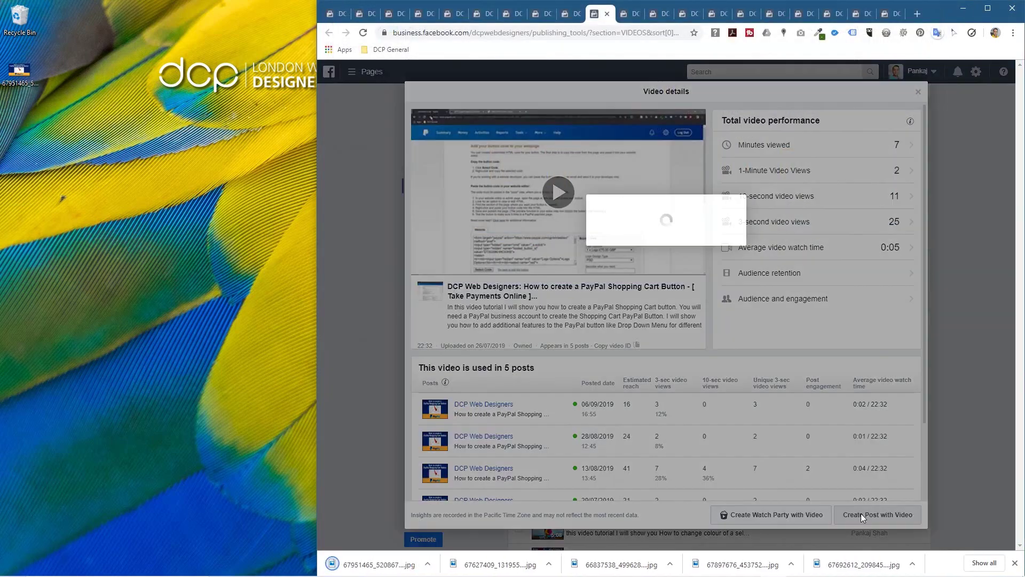
pyautogui.click(813, 217)
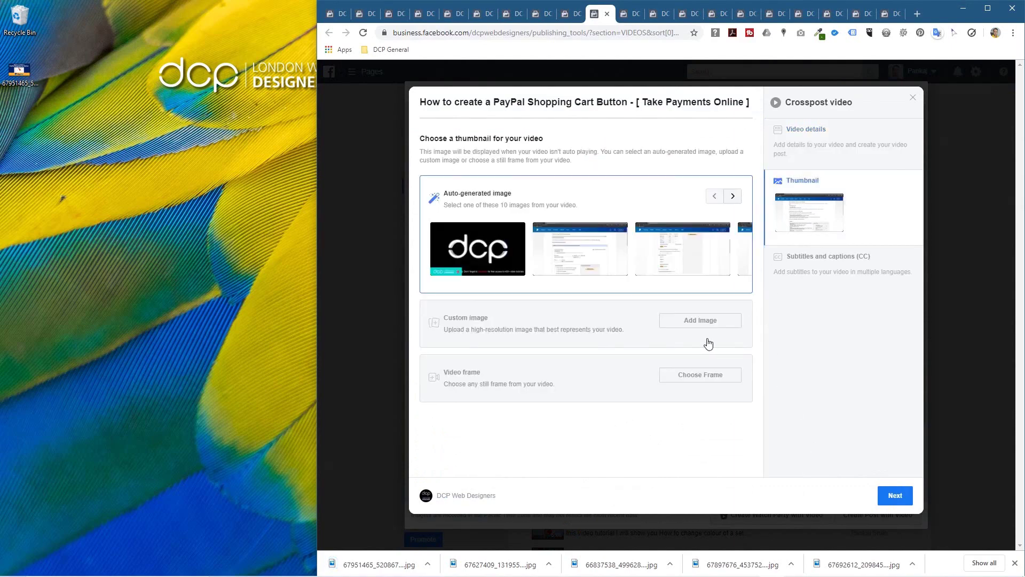
pyautogui.click(707, 317)
pyautogui.scroll(-2, 702, 215)
pyautogui.doubleClick(568, 203)
# - Schedule the PayPal Shopping Cart Button post for 8/9/2019 at 17:02
pyautogui.click(883, 490)
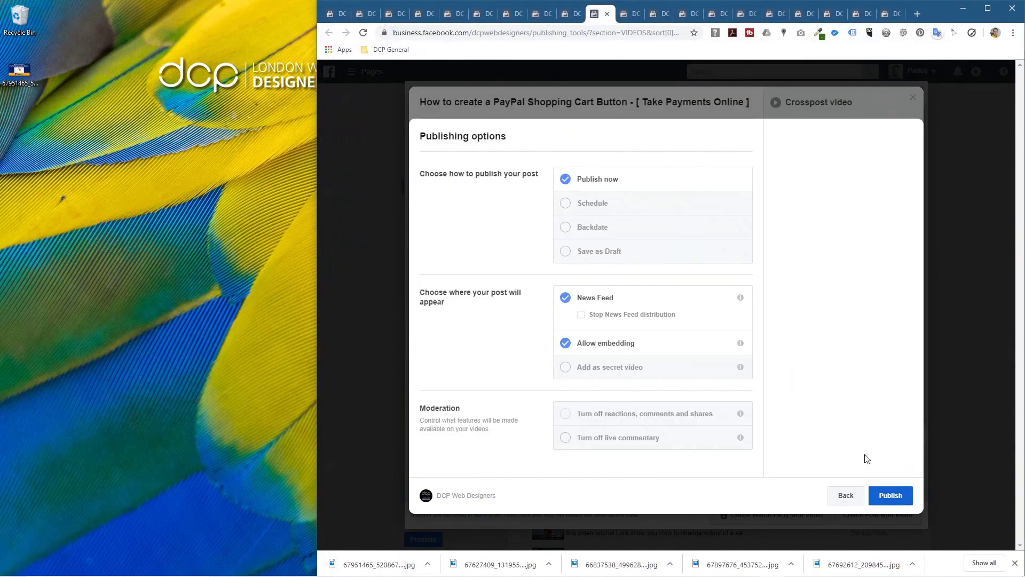
pyautogui.click(565, 203)
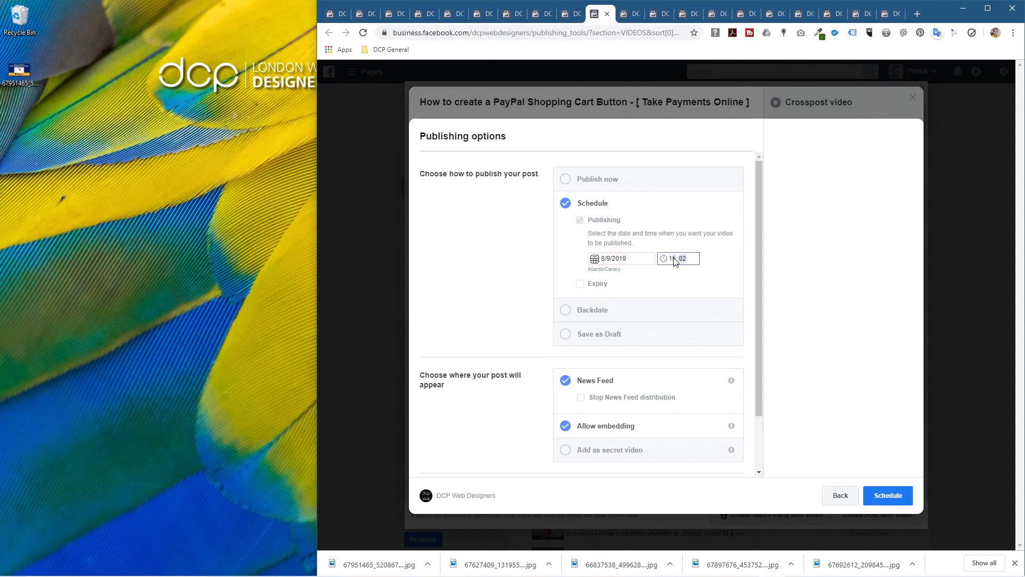
pyautogui.press('Up')
pyautogui.press('Up')
pyautogui.click(890, 494)
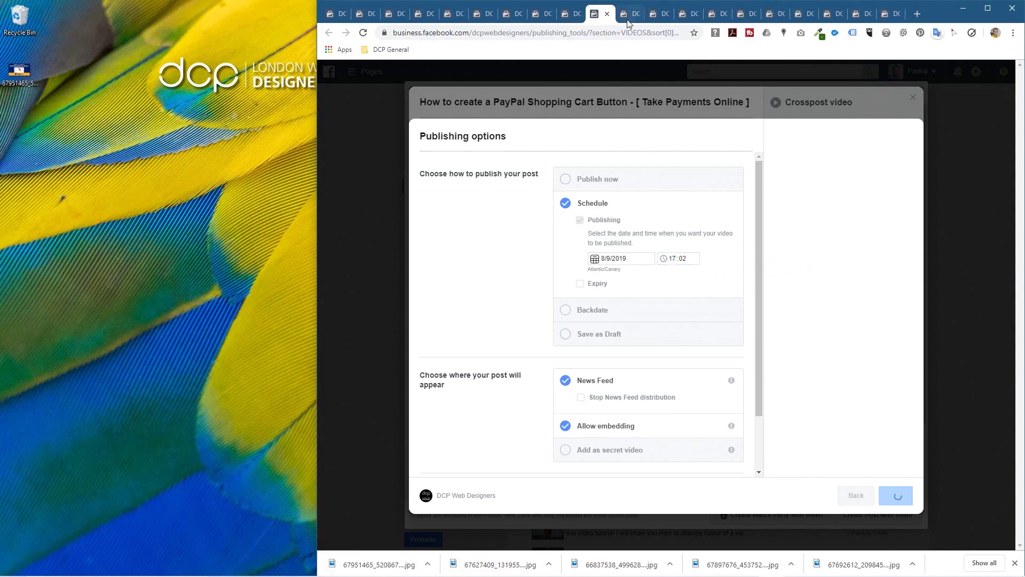
# - In the eleventh browser tab, create a post with the Blender 2.8 Fire Tutorial video and schedule it for 8/9/2019 at 18:30
pyautogui.scroll(-3, 584, 275)
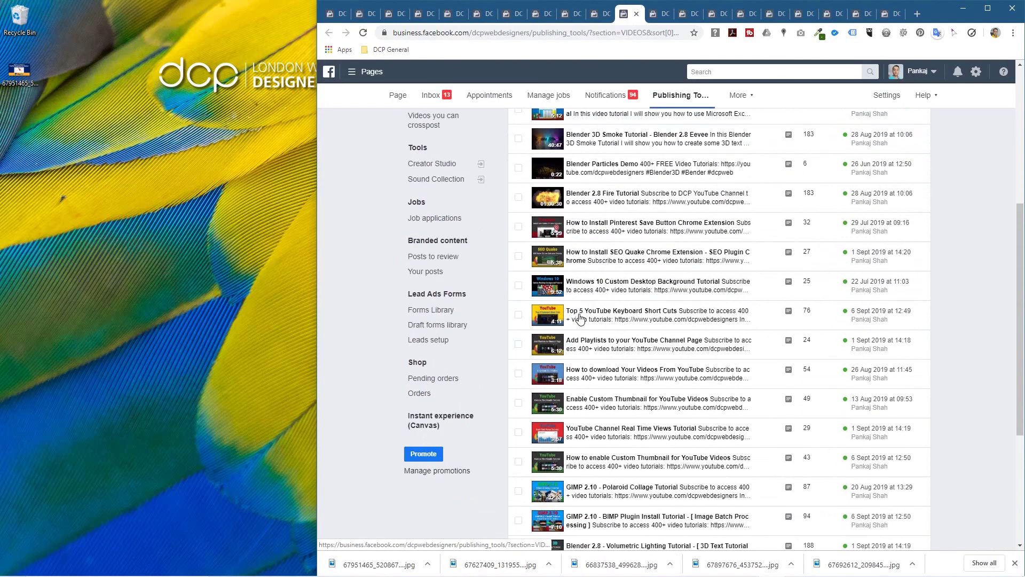
pyautogui.click(600, 199)
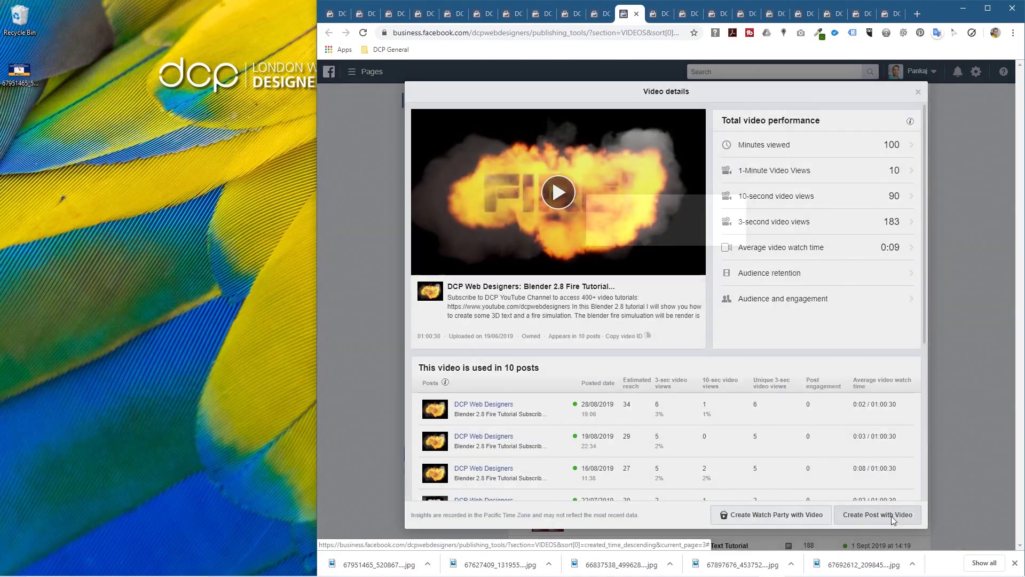
pyautogui.click(892, 516)
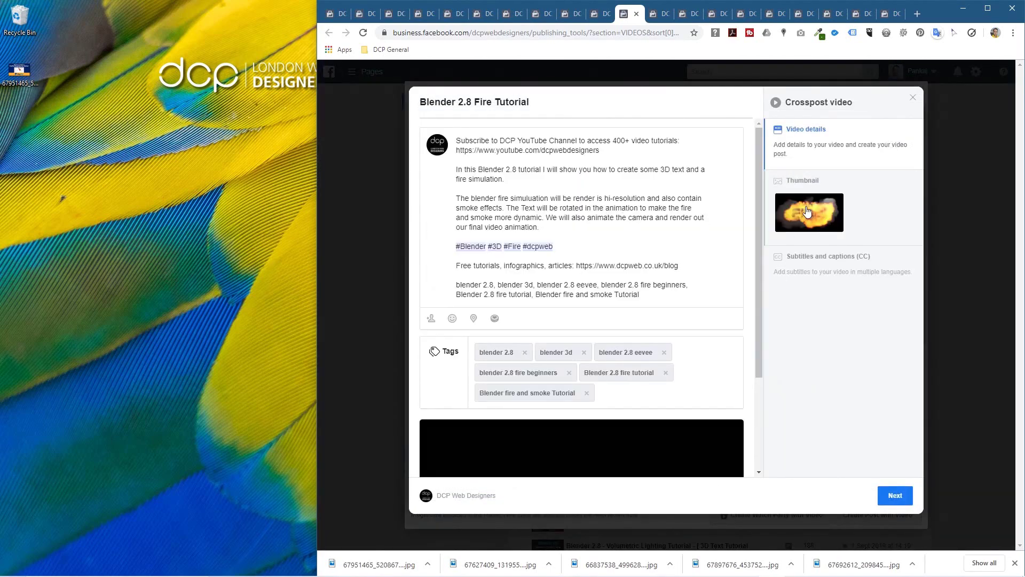
pyautogui.click(895, 495)
pyautogui.click(574, 203)
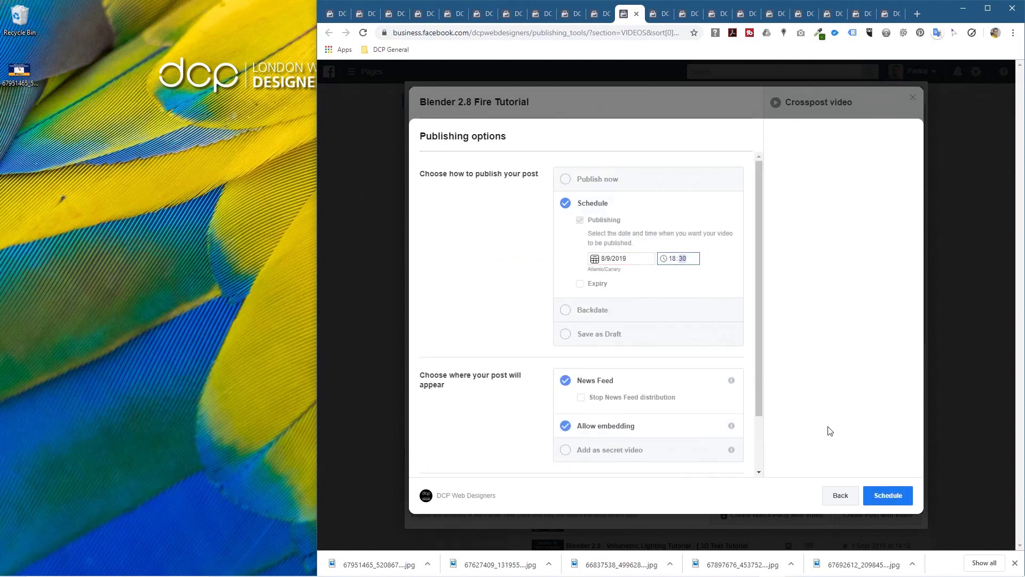
pyautogui.click(889, 495)
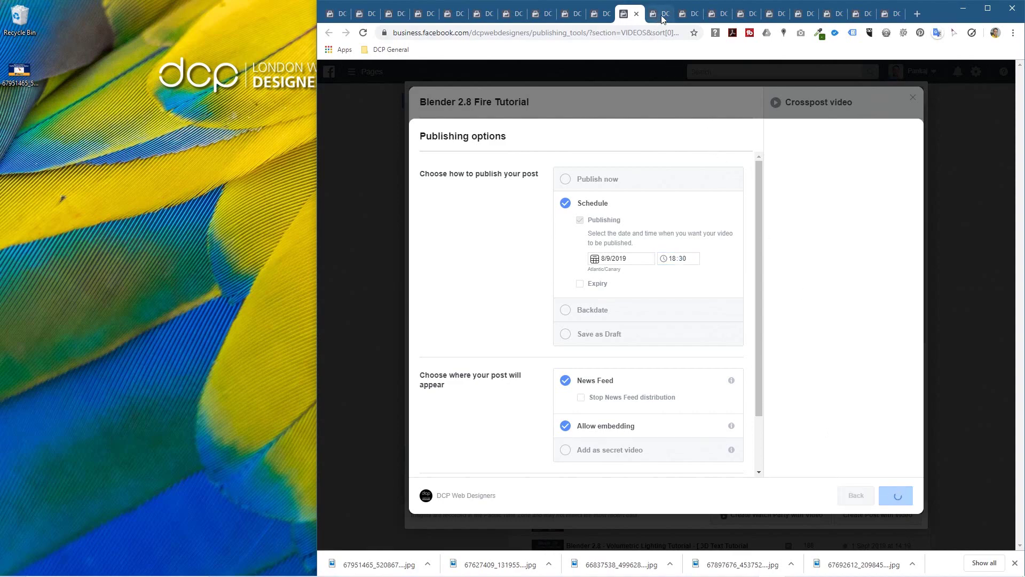
# - In the twelfth browser tab, open "How to Install SEO Quake Chrome Extension" and save its 02/09/2019 post's thumbnail to the desktop
pyautogui.scroll(-5, 700, 297)
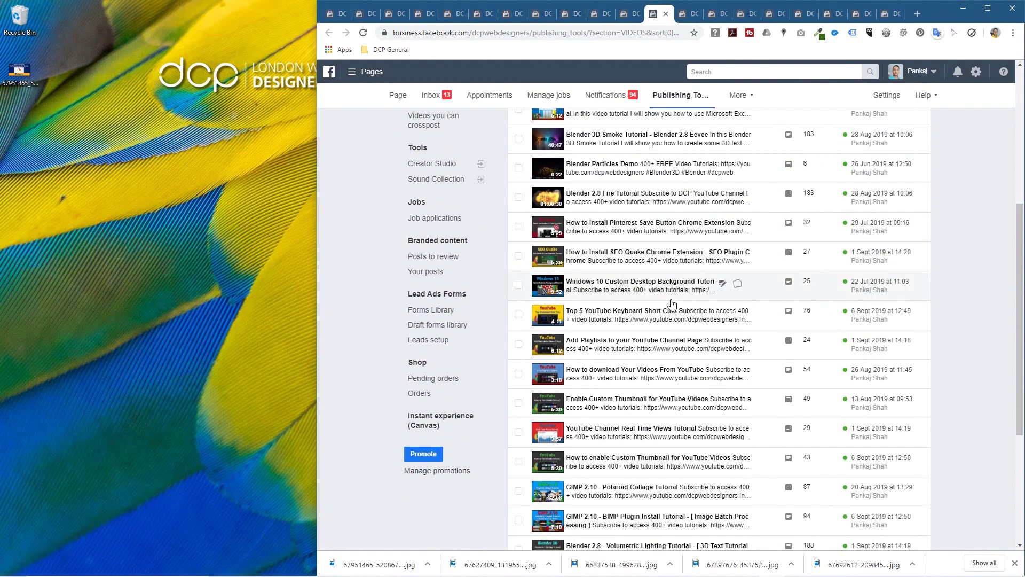
pyautogui.click(677, 261)
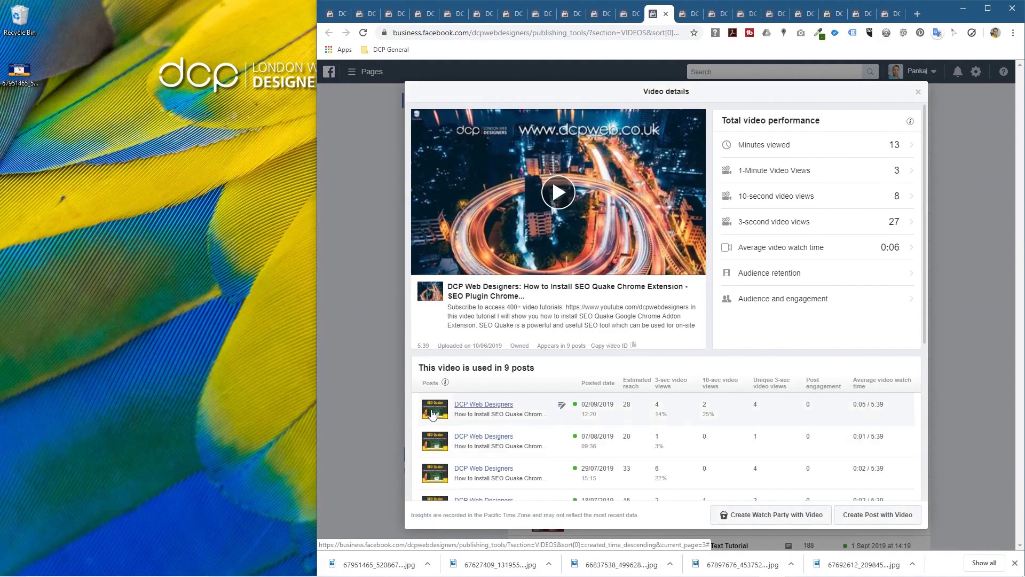
pyautogui.rightClick(432, 414)
pyautogui.click(447, 431)
pyautogui.click(864, 275)
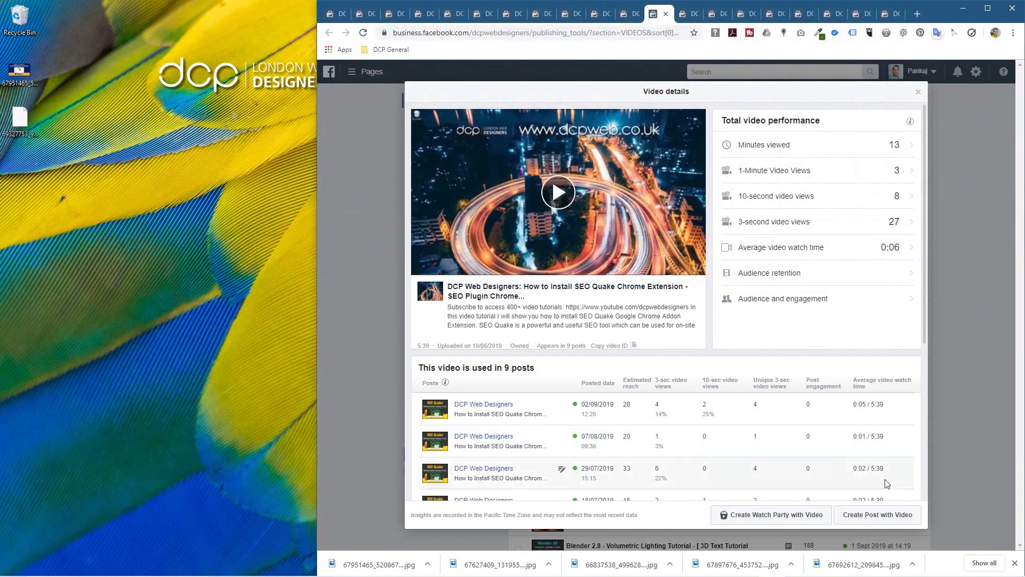
# - Create a post with the SEO Quake video and add the saved SEO Quake image as its custom thumbnail
pyautogui.click(886, 515)
pyautogui.click(828, 220)
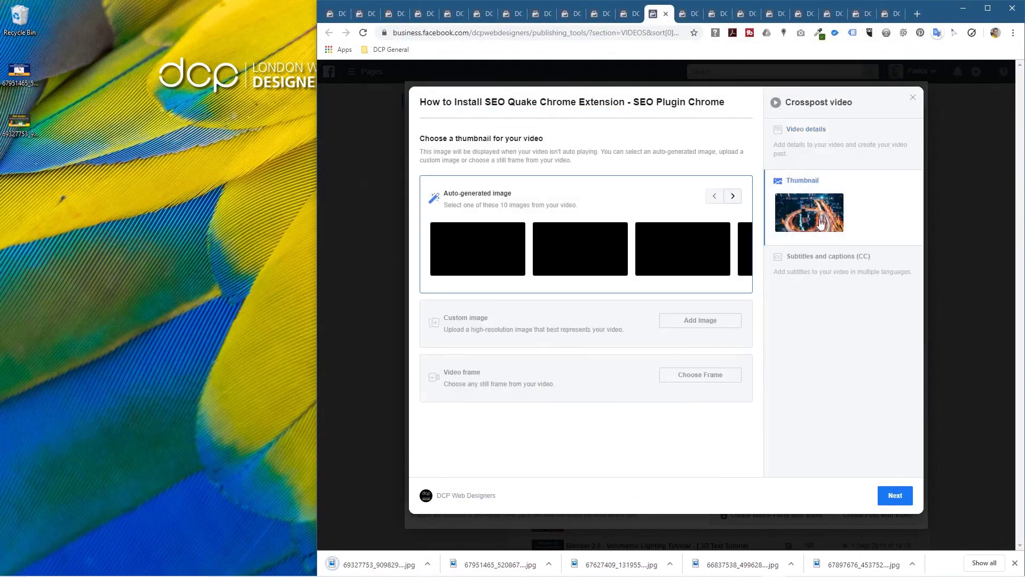
pyautogui.click(700, 321)
pyautogui.scroll(-1, 646, 209)
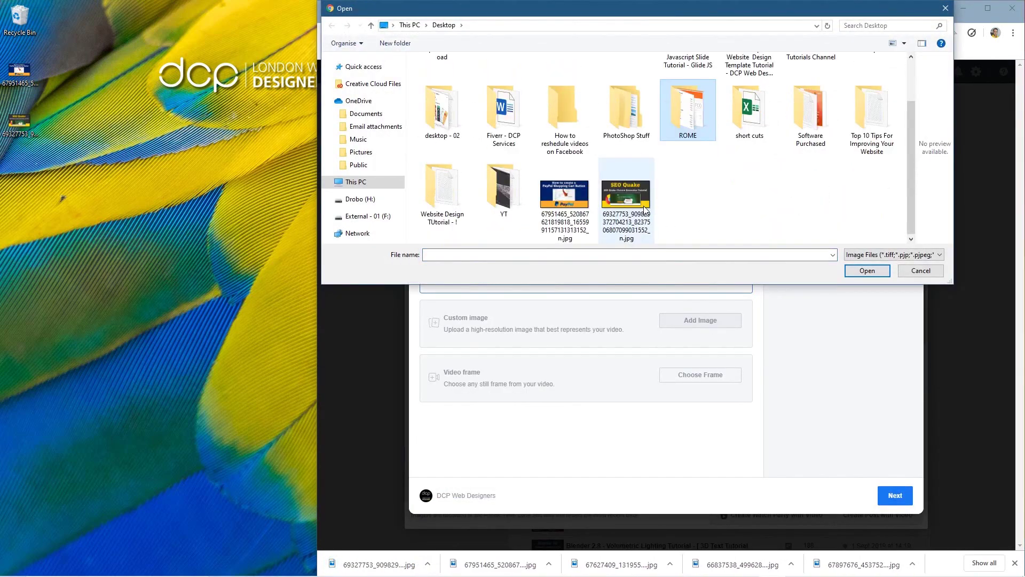
pyautogui.doubleClick(646, 208)
# - Schedule the SEO Quake Chrome Extension post for 8/9/2019 at 20:02
pyautogui.click(886, 492)
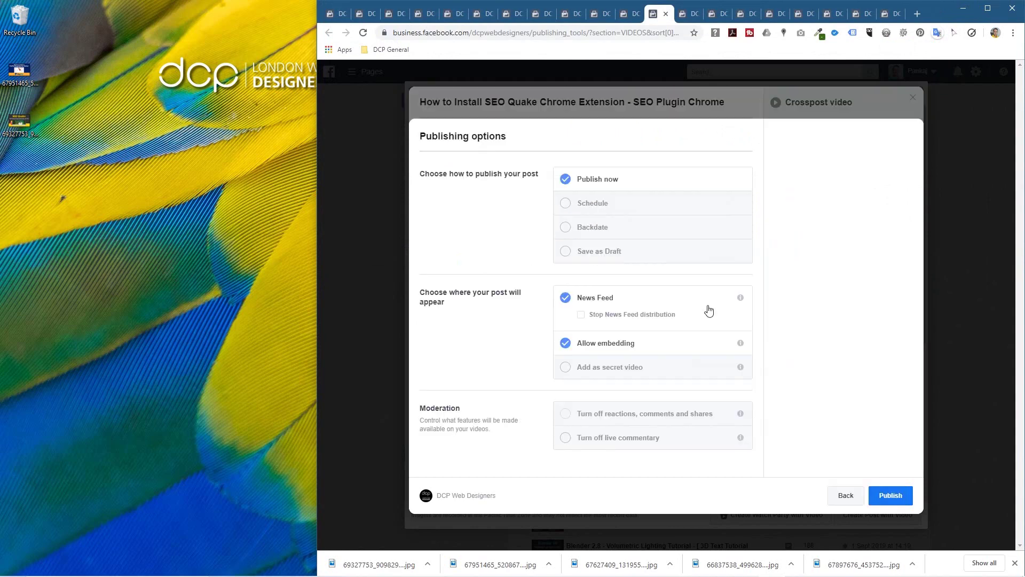
pyautogui.click(566, 204)
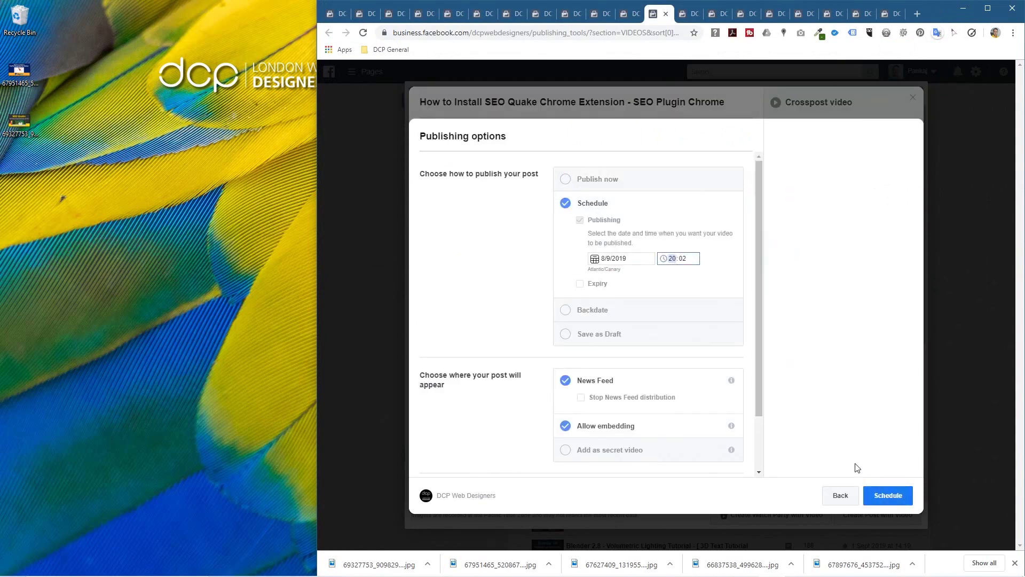
pyautogui.click(888, 495)
# - In the thirteenth browser tab, open "Add Playlists to your YouTube Channel Page" and save its 01/09/2019 post's thumbnail to the desktop
pyautogui.click(688, 14)
pyautogui.scroll(-7, 628, 335)
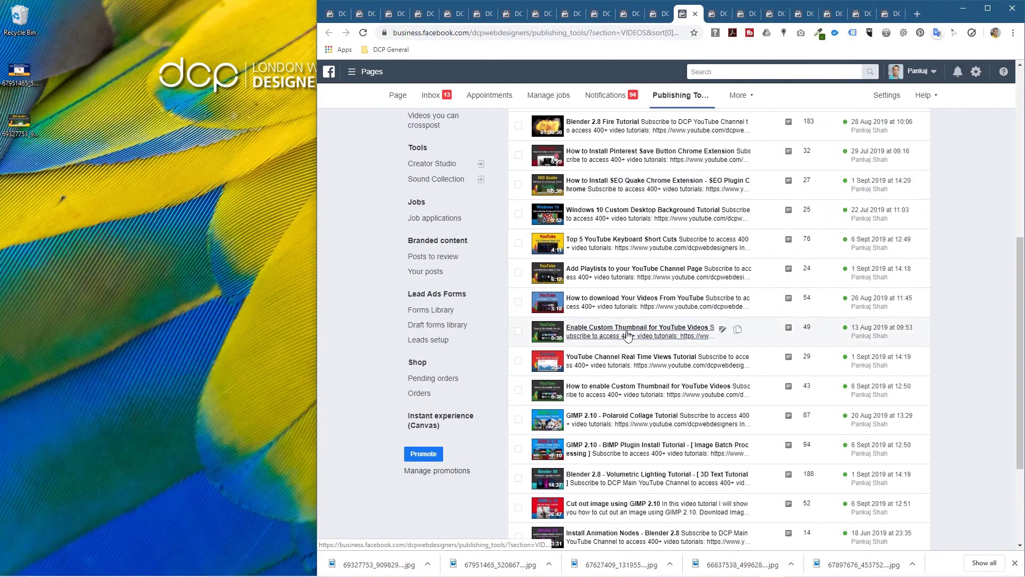
pyautogui.click(639, 275)
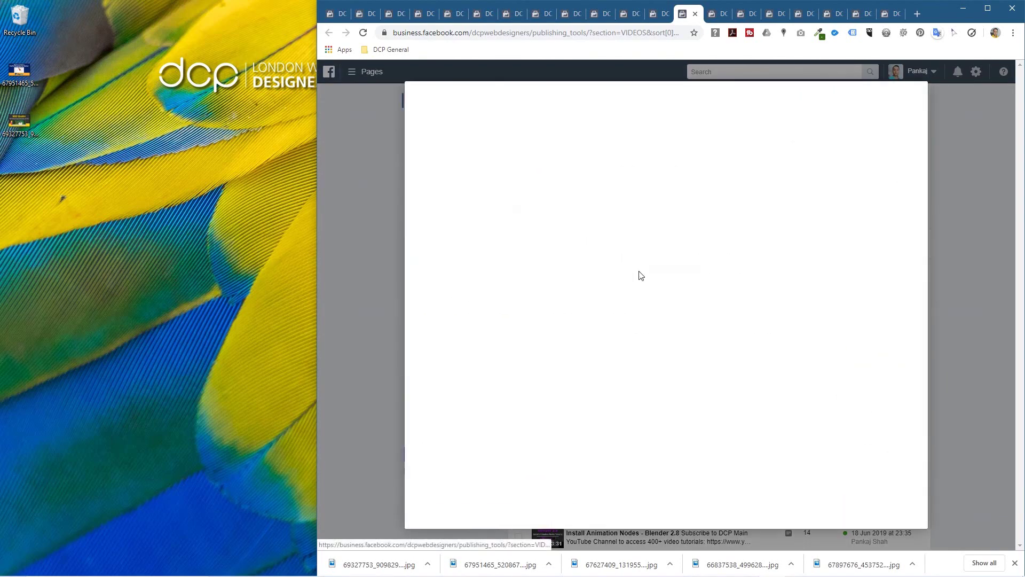
pyautogui.rightClick(433, 406)
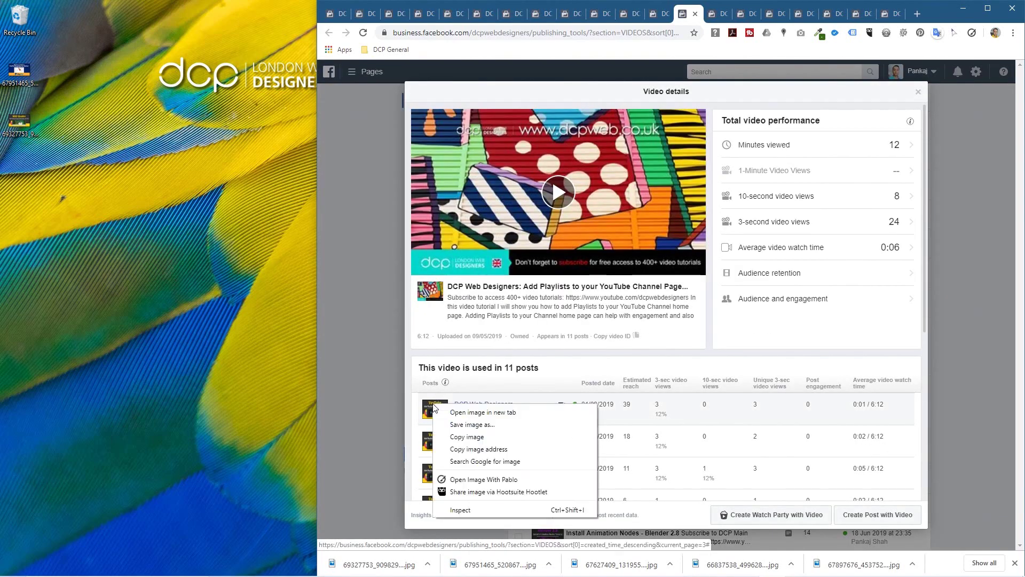
pyautogui.click(470, 424)
pyautogui.click(865, 272)
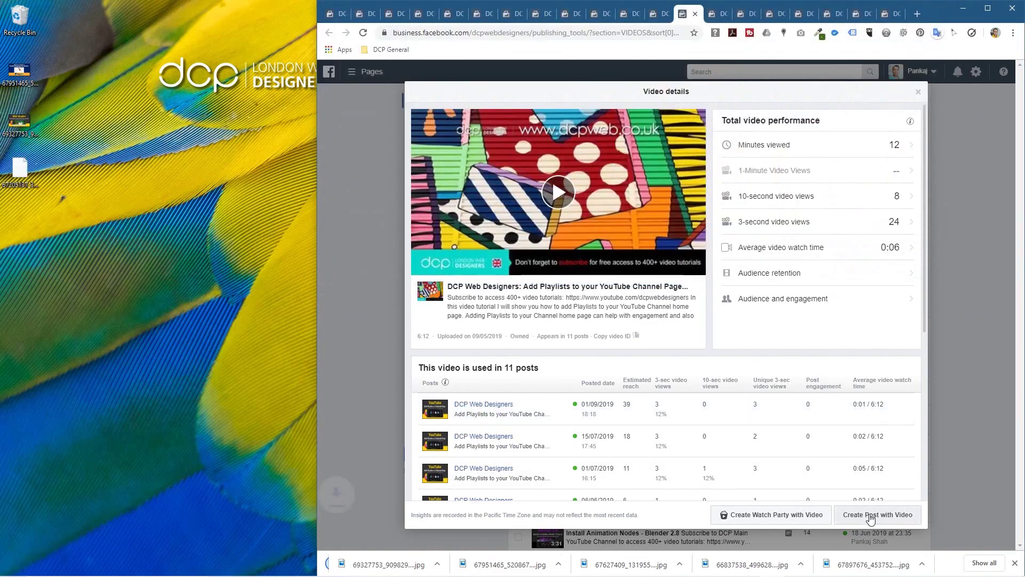
# - Create a post with the Add Playlists video and add the saved YouTube playlists image as its custom thumbnail
pyautogui.click(870, 515)
pyautogui.click(818, 224)
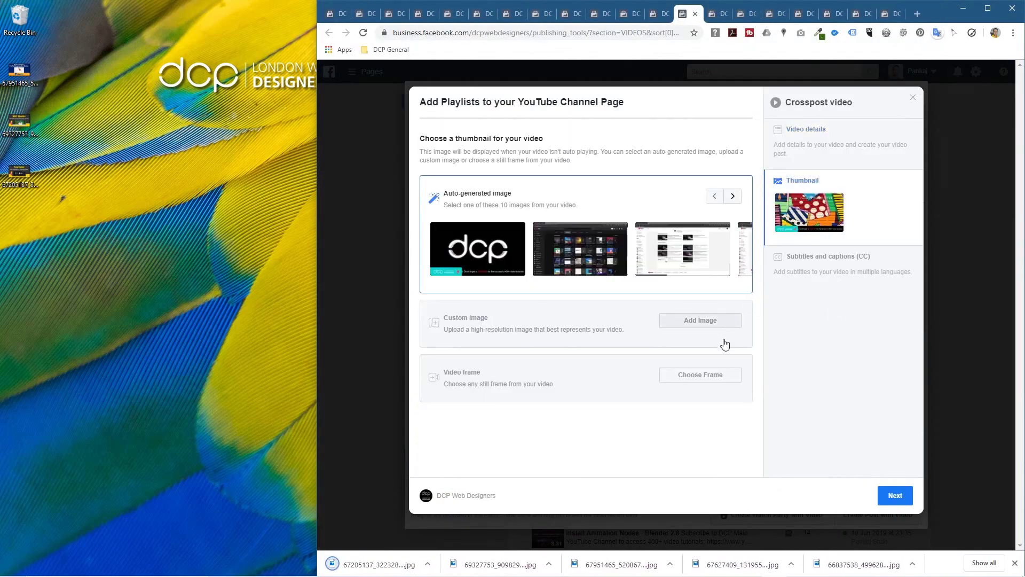
pyautogui.click(706, 330)
pyautogui.scroll(-1, 546, 174)
pyautogui.click(697, 219)
pyautogui.doubleClick(697, 219)
# - Schedule the "Add Playlists to your YouTube Channel Page" post for 8/9/2019
pyautogui.click(889, 494)
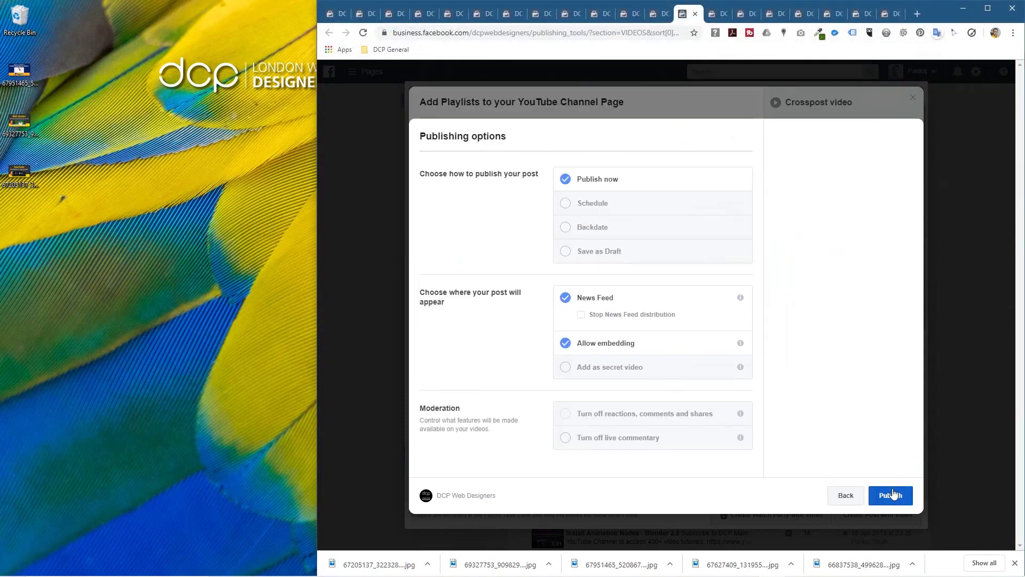
pyautogui.click(566, 205)
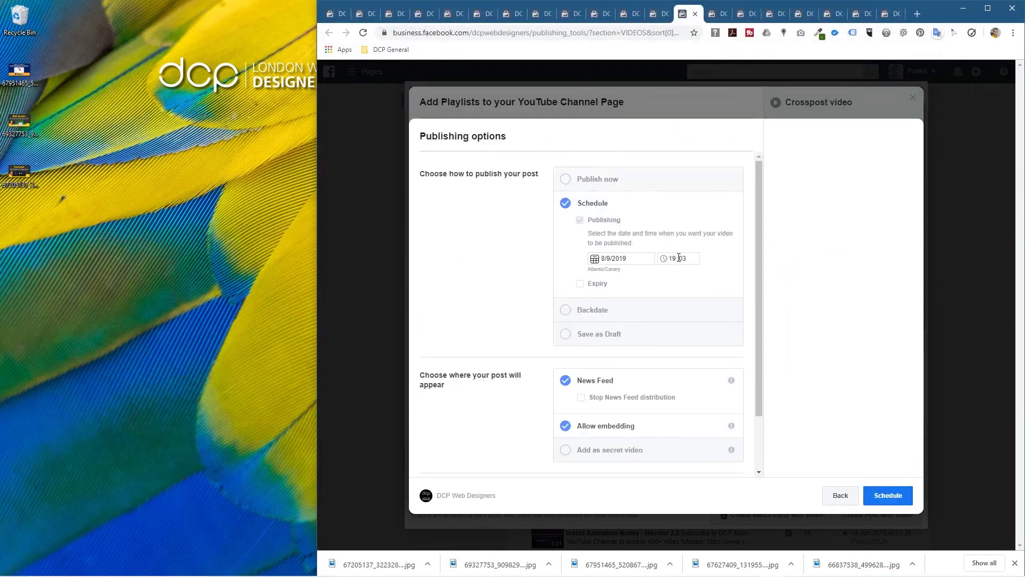
pyautogui.click(902, 493)
# - In the fourteenth browser tab, open the Gyazo Gif Animation Tutorial video and create a post with it
pyautogui.scroll(-5, 637, 347)
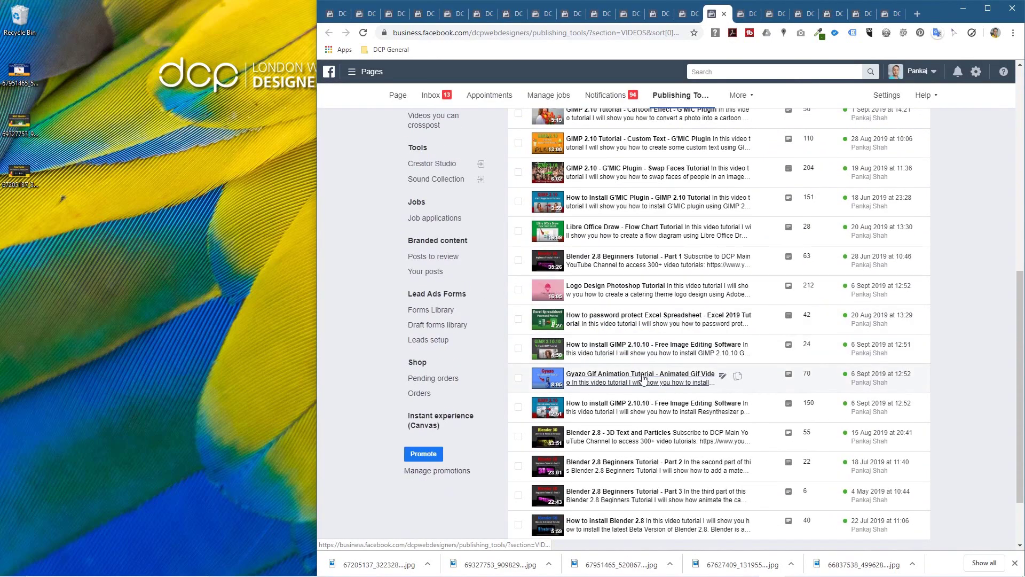
pyautogui.click(642, 379)
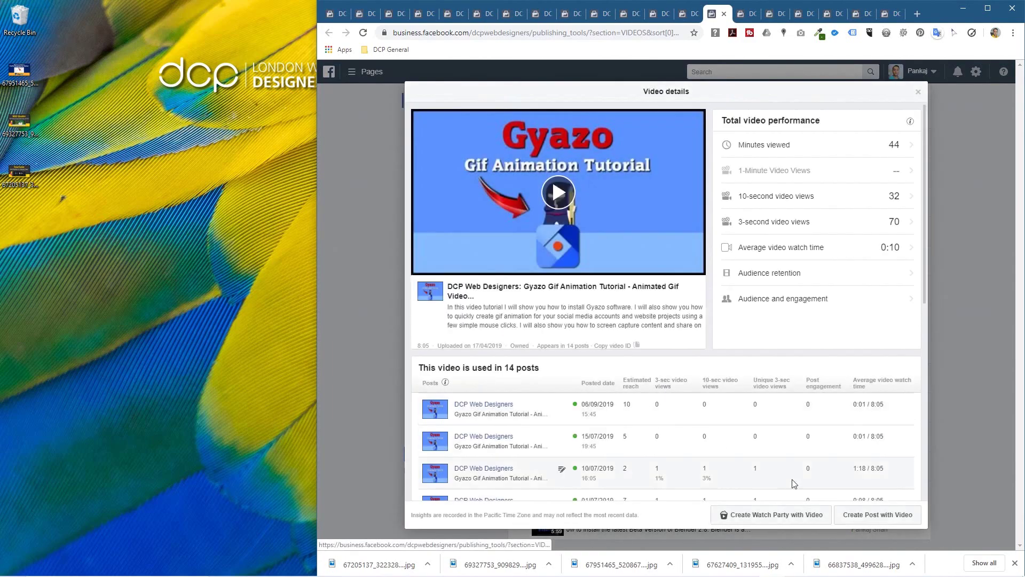
pyautogui.click(876, 515)
# - Schedule the Gyazo Gif Animation Tutorial post for 8/9/2019 at 22:03
pyautogui.click(906, 500)
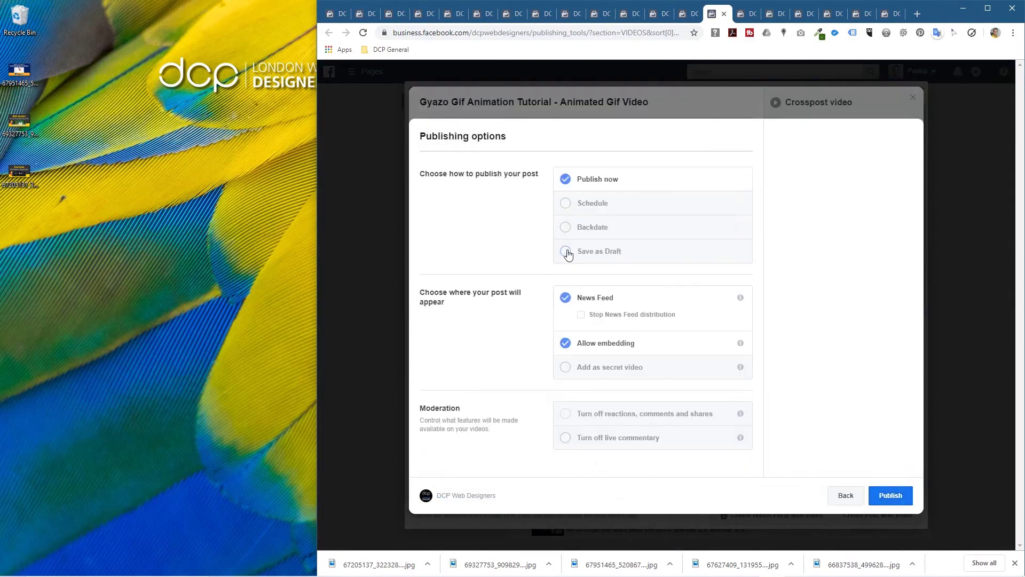
pyautogui.click(564, 204)
pyautogui.click(674, 259)
pyautogui.write('02:03')
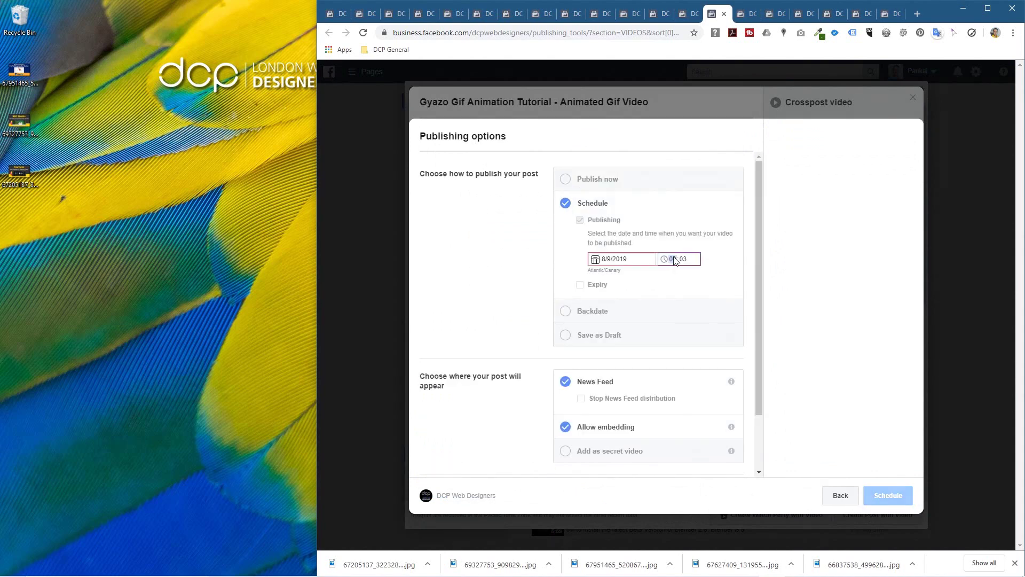
pyautogui.write('22')
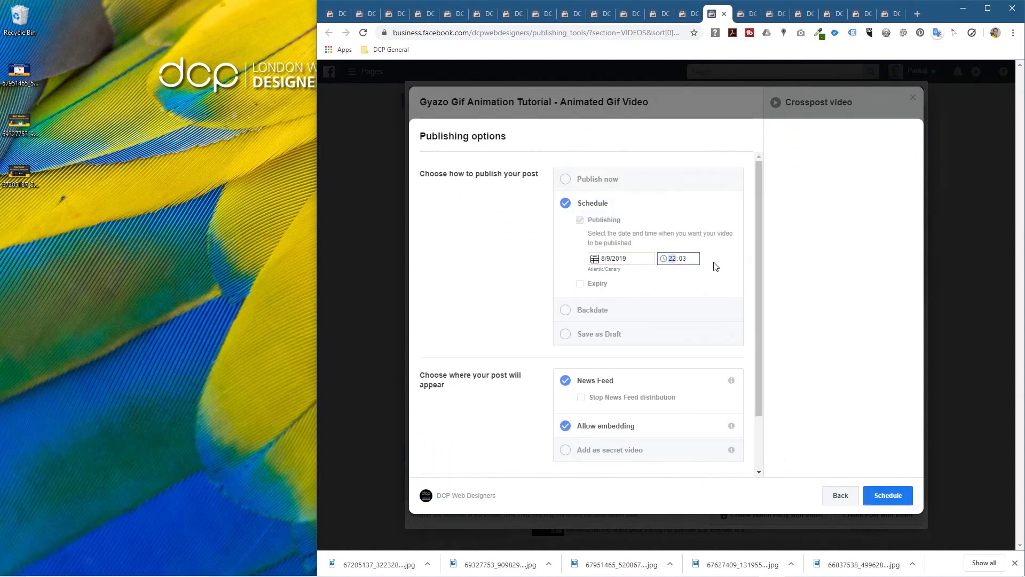
pyautogui.click(886, 495)
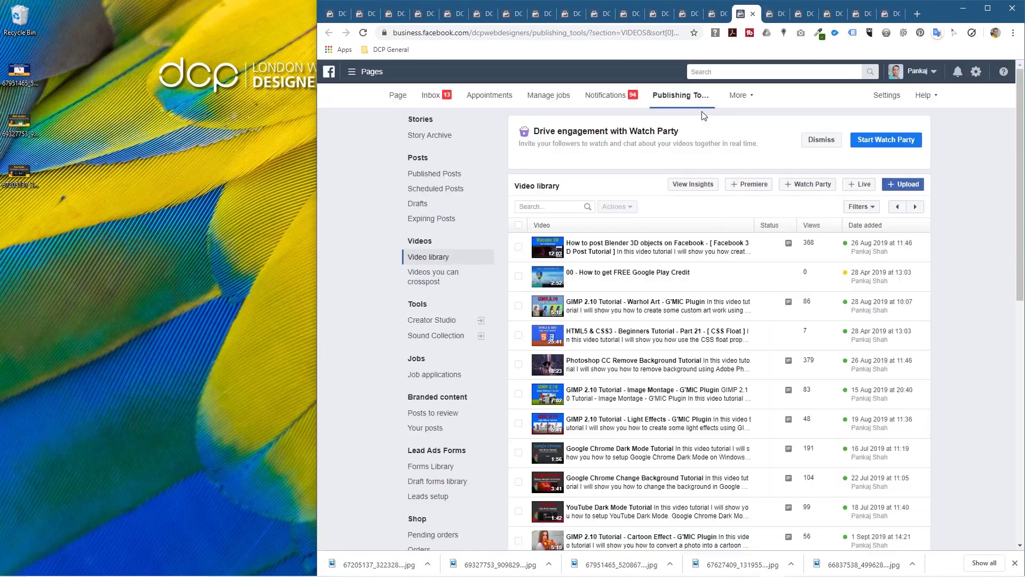
# - In the fifteenth browser tab, open the "How to install GIMP 2.10.10" video about Resynthesizer and save its 06/09/2019 post's thumbnail to the desktop
pyautogui.scroll(-5, 673, 299)
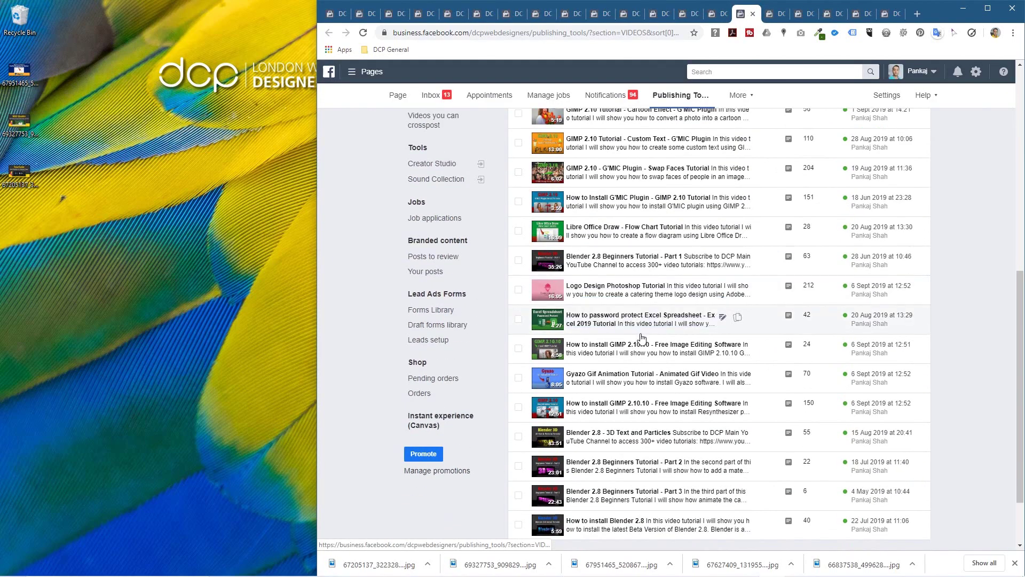
pyautogui.click(645, 404)
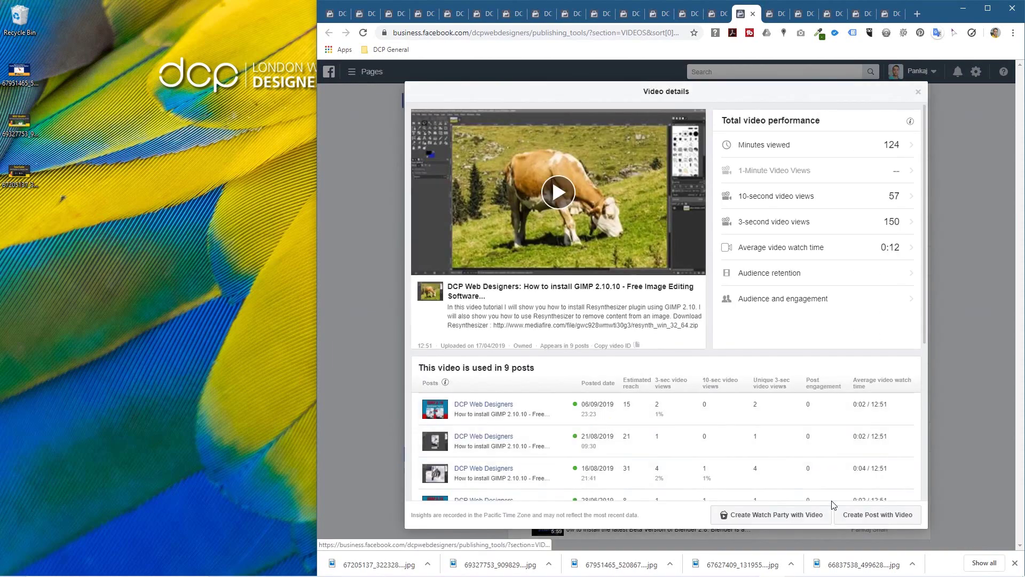
pyautogui.rightClick(434, 408)
pyautogui.click(454, 430)
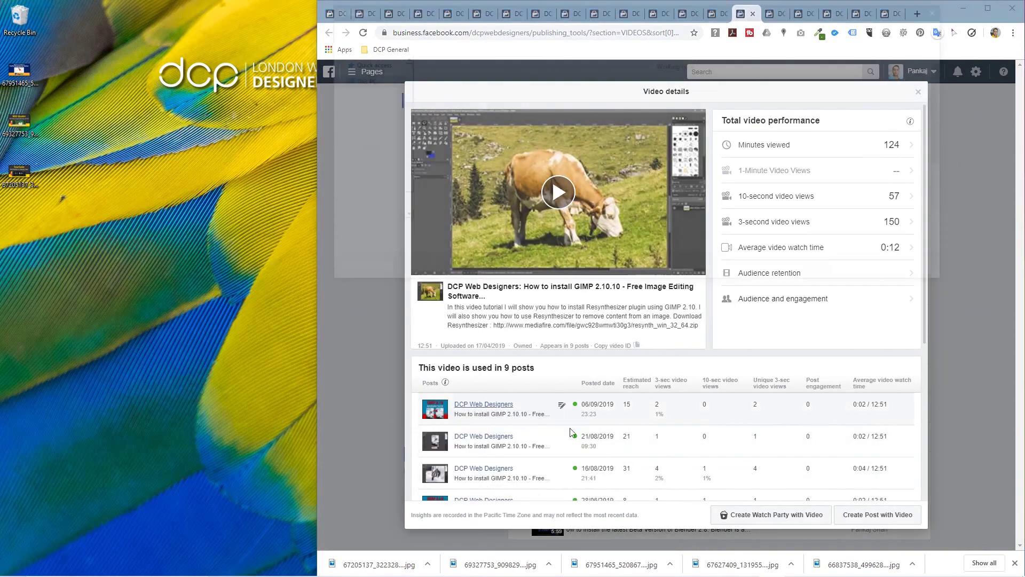
pyautogui.click(866, 270)
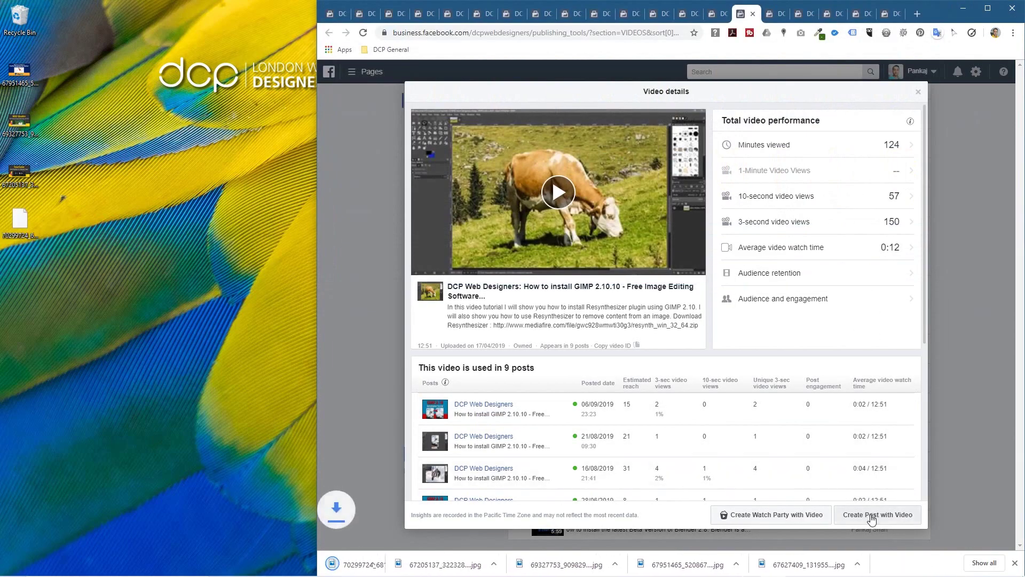
# - Create a post with the GIMP 2.10.10 Resynthesizer video and add the saved GIMP 2.10 image as its custom thumbnail
pyautogui.click(874, 514)
pyautogui.click(836, 215)
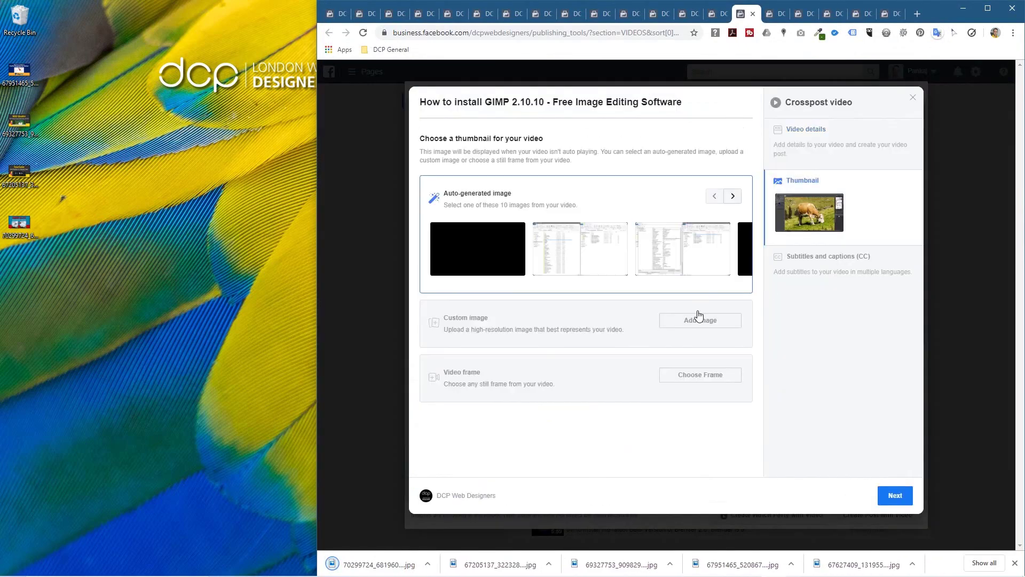
pyautogui.click(699, 319)
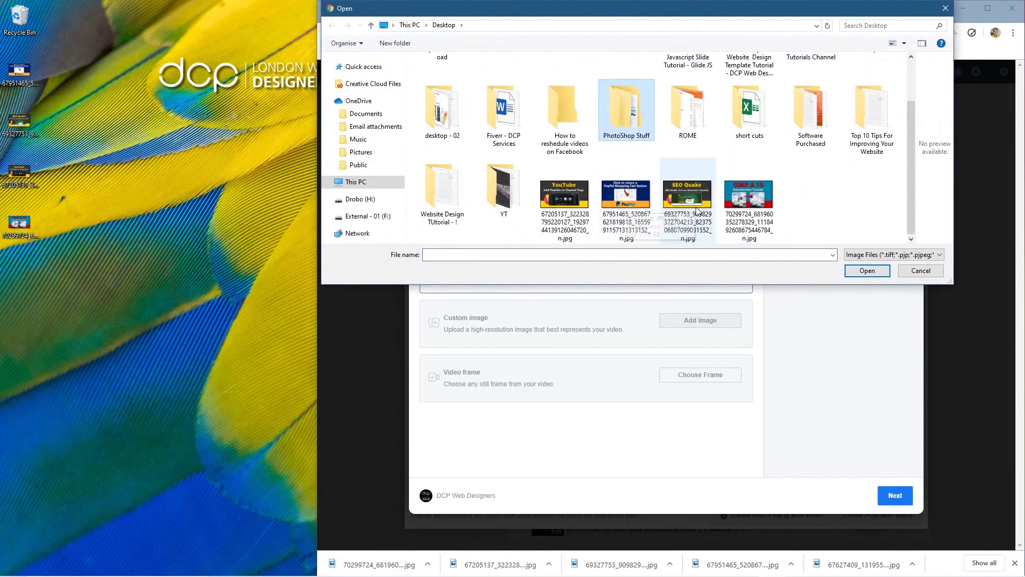
pyautogui.click(748, 197)
pyautogui.click(866, 270)
# - Schedule the "How to install GIMP 2.10.10 - Free Image Editing Software" post for 8/9/2019 at 23:03
pyautogui.click(888, 496)
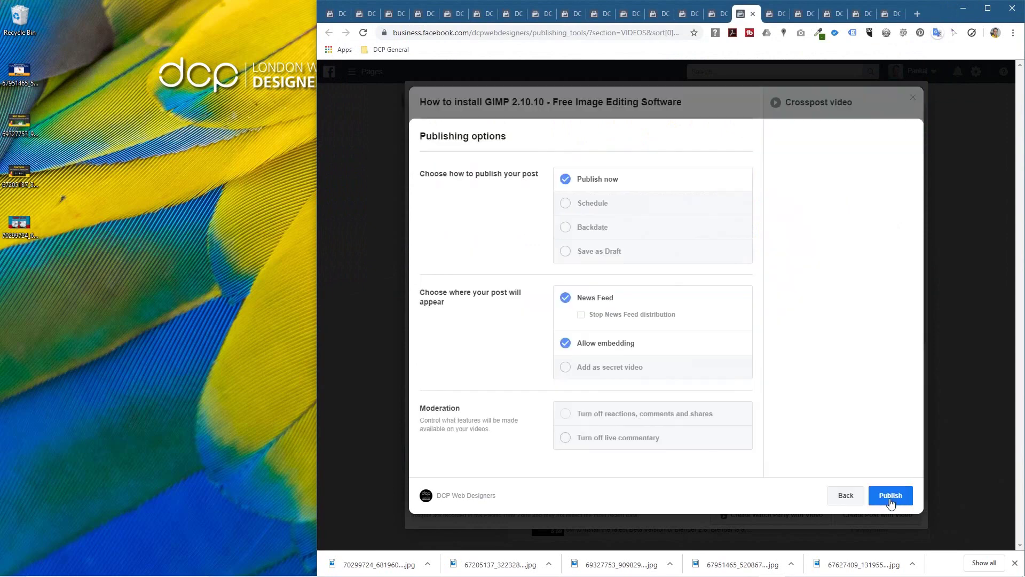
pyautogui.click(564, 204)
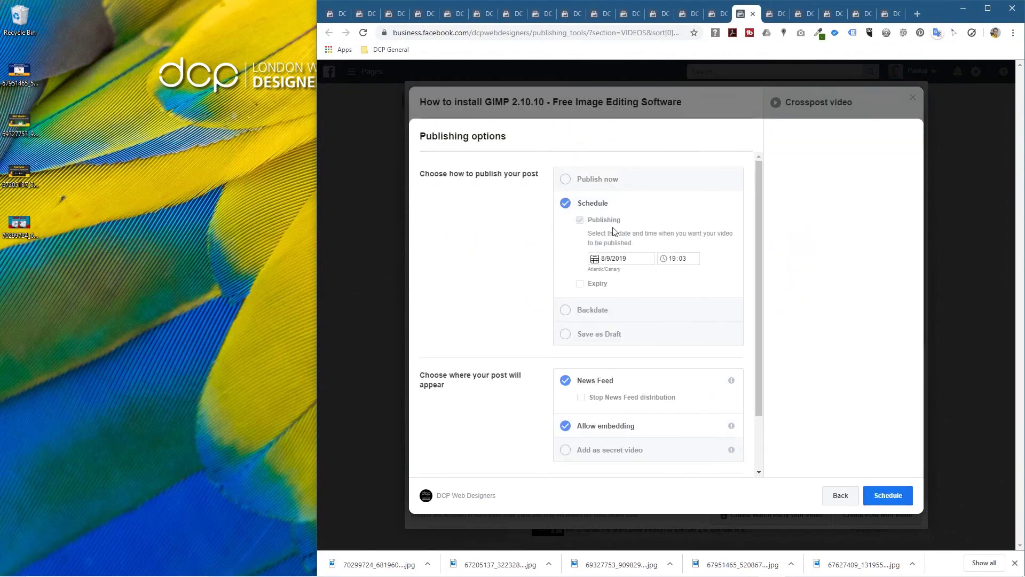
pyautogui.write('23')
pyautogui.click(895, 494)
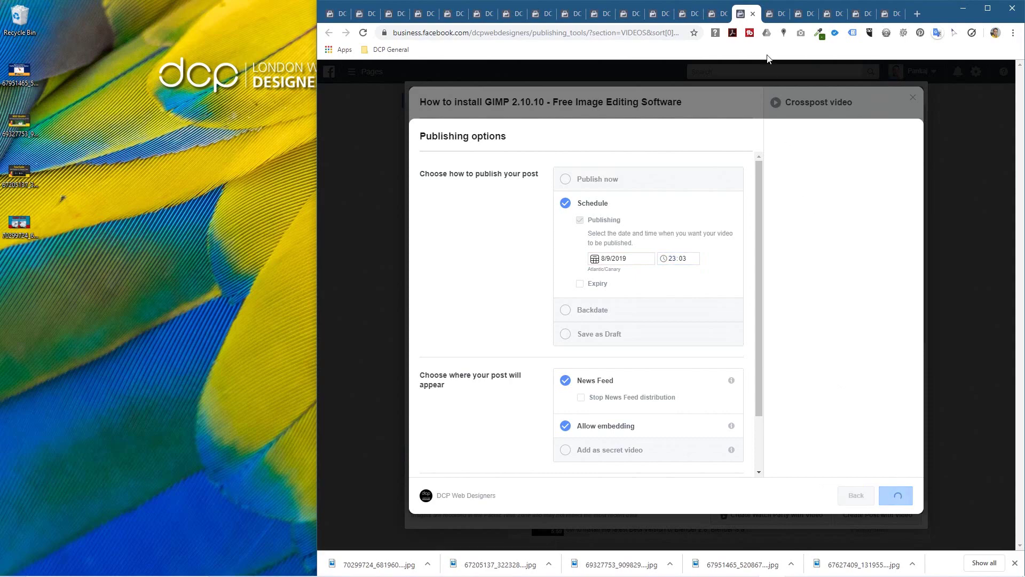
# - In the sixteenth browser tab, open the "Remove background from an image using GIMP 2.10" video and save its 06/09/2019 post's thumbnail to the desktop
pyautogui.click(774, 17)
pyautogui.scroll(-3, 634, 325)
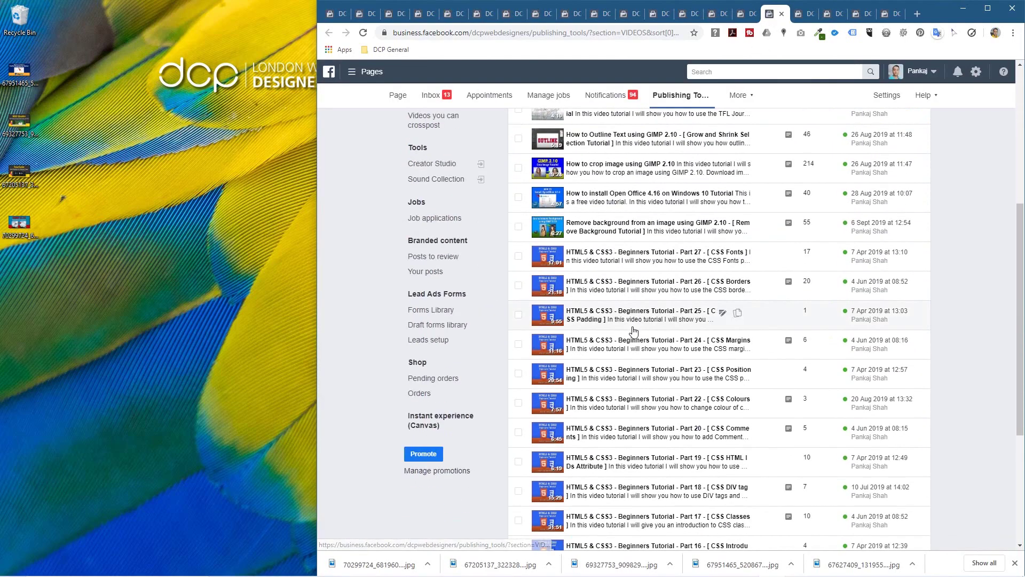
pyautogui.click(641, 228)
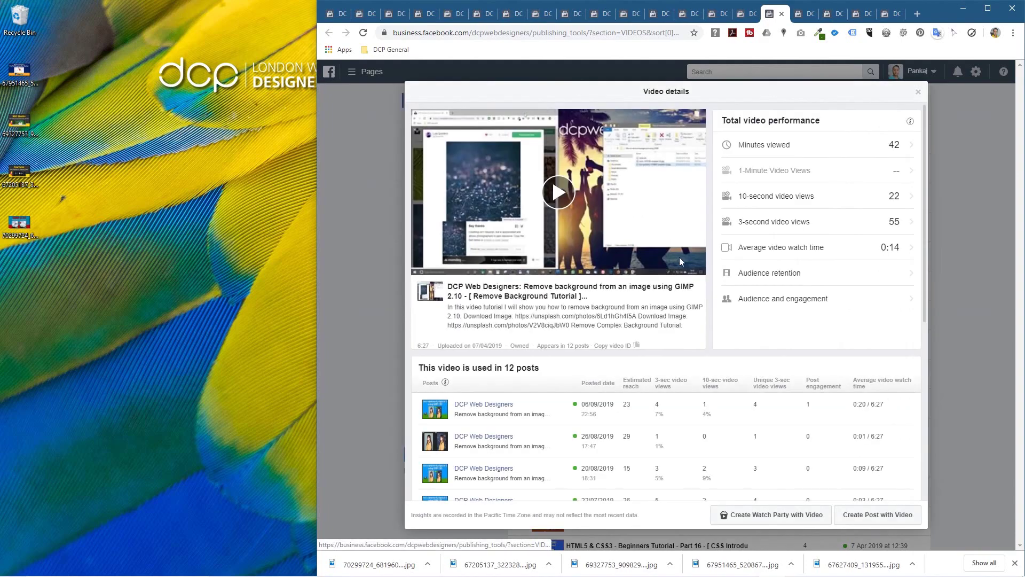
pyautogui.rightClick(435, 411)
pyautogui.click(465, 430)
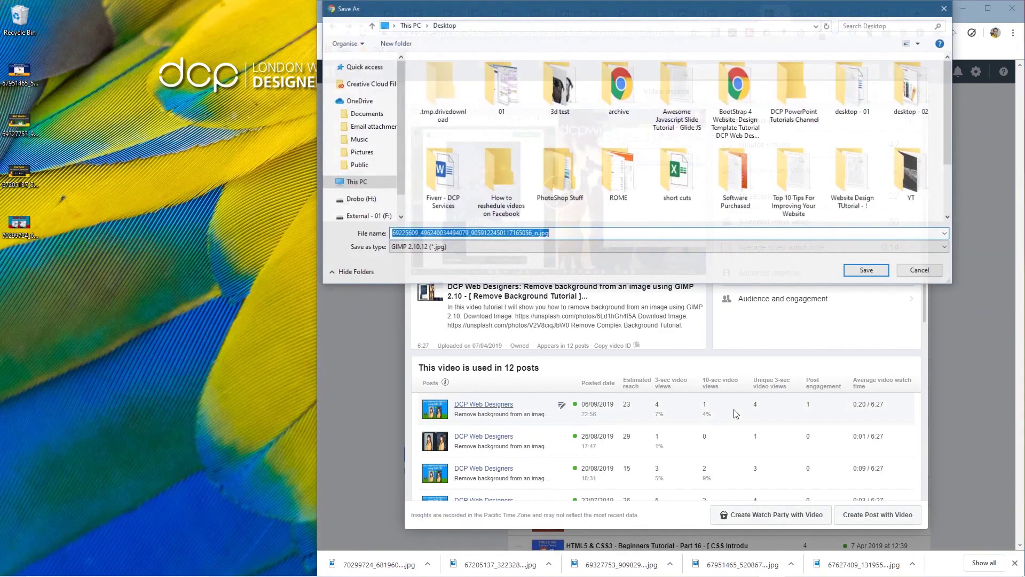
pyautogui.click(870, 270)
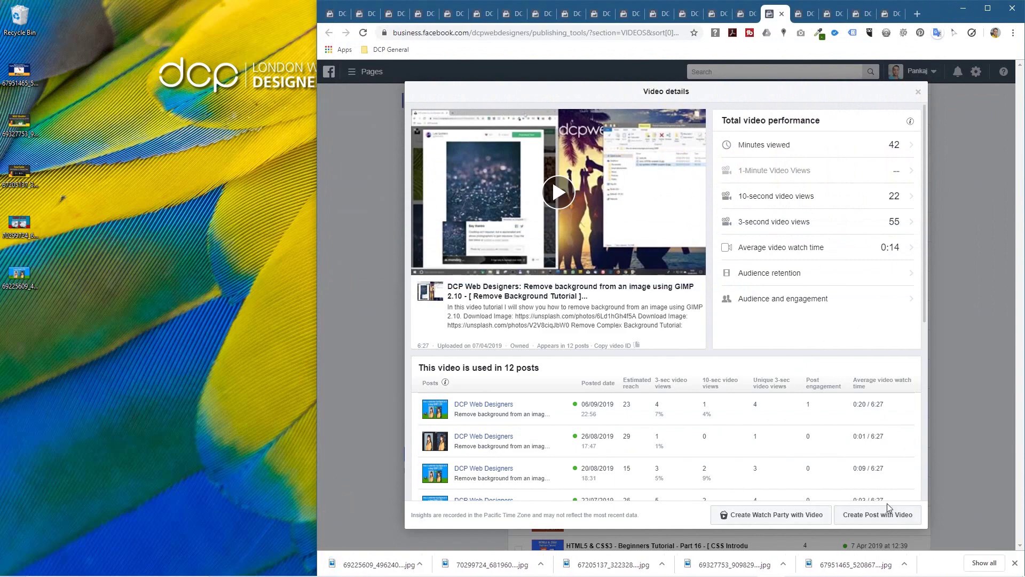
# - Create a post with the GIMP 2.10 remove-background video and add the saved 69225609 image as its custom thumbnail
pyautogui.click(886, 506)
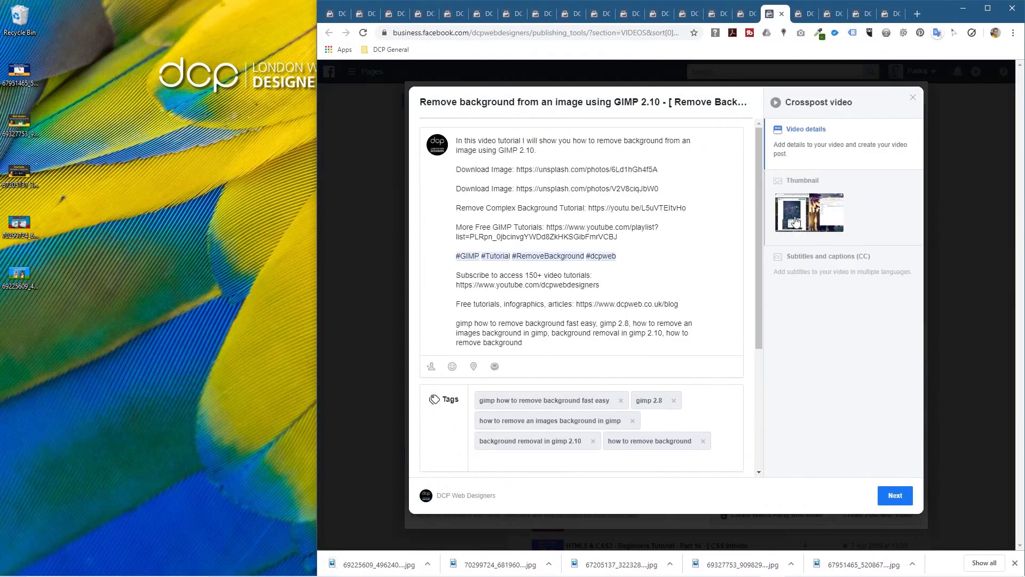
pyautogui.click(796, 222)
pyautogui.click(699, 321)
pyautogui.scroll(-1, 650, 205)
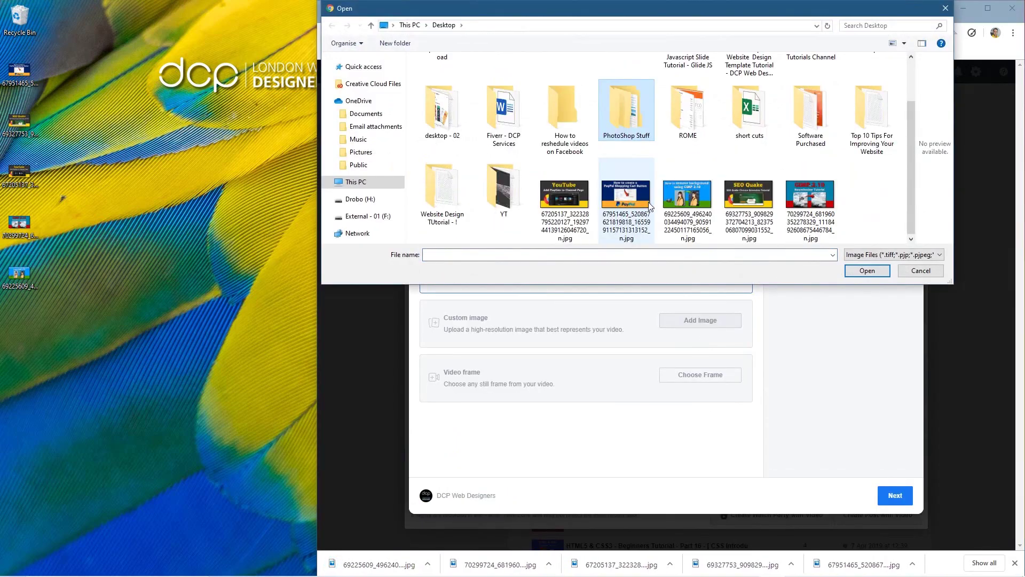
pyautogui.doubleClick(673, 213)
# - Schedule the "Remove background from an image using GIMP 2.10" post for 8/9/2019 at 19:04
pyautogui.click(894, 494)
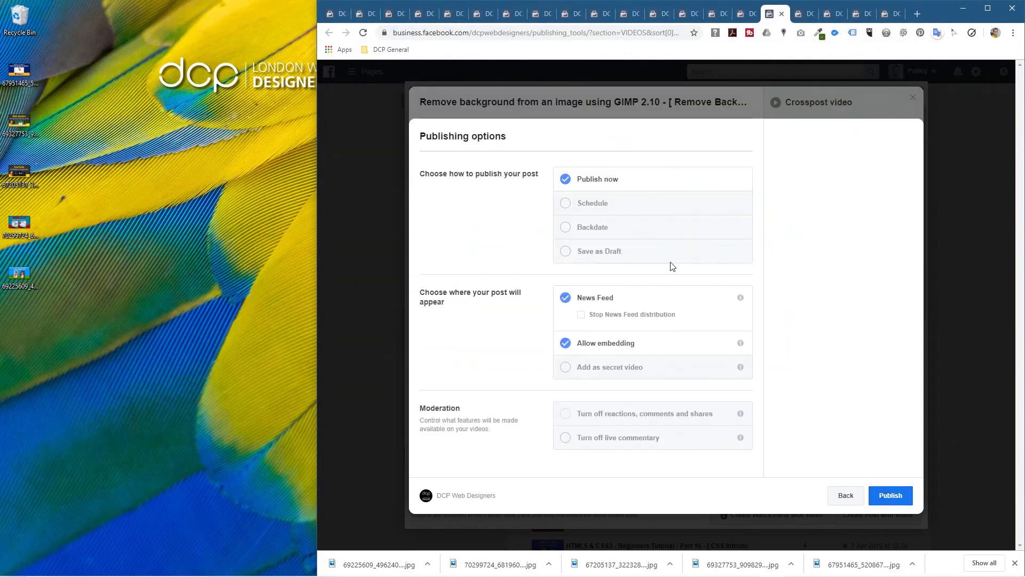
pyautogui.click(567, 205)
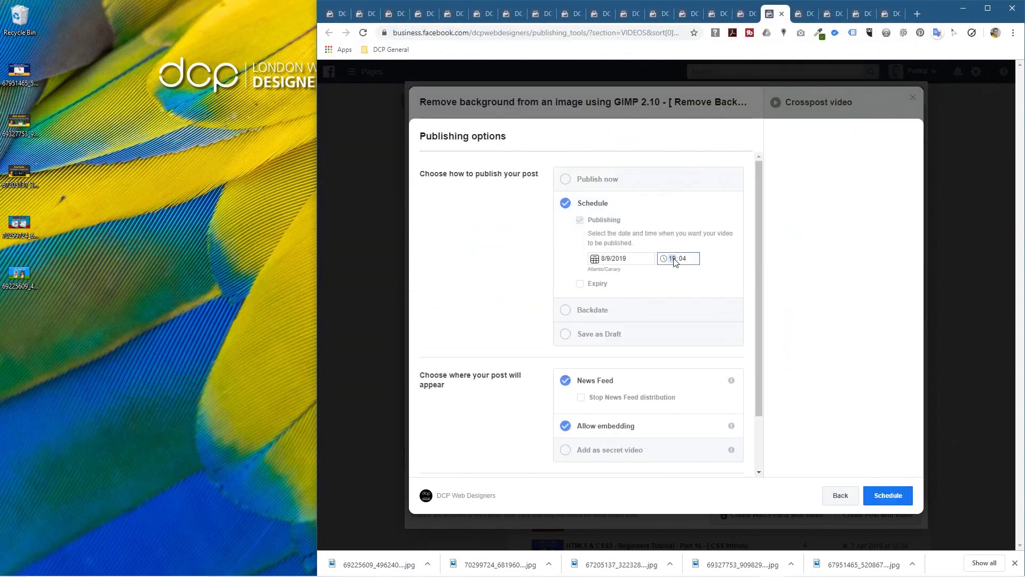
pyautogui.click(897, 494)
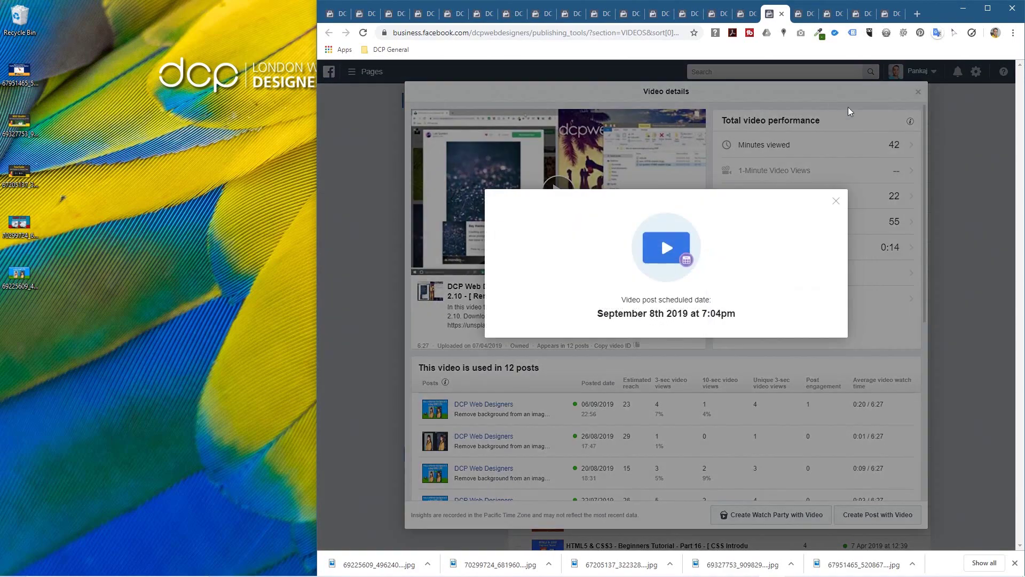
# - Switch to the last video library tab and close all the other browser tabs
pyautogui.click(893, 18)
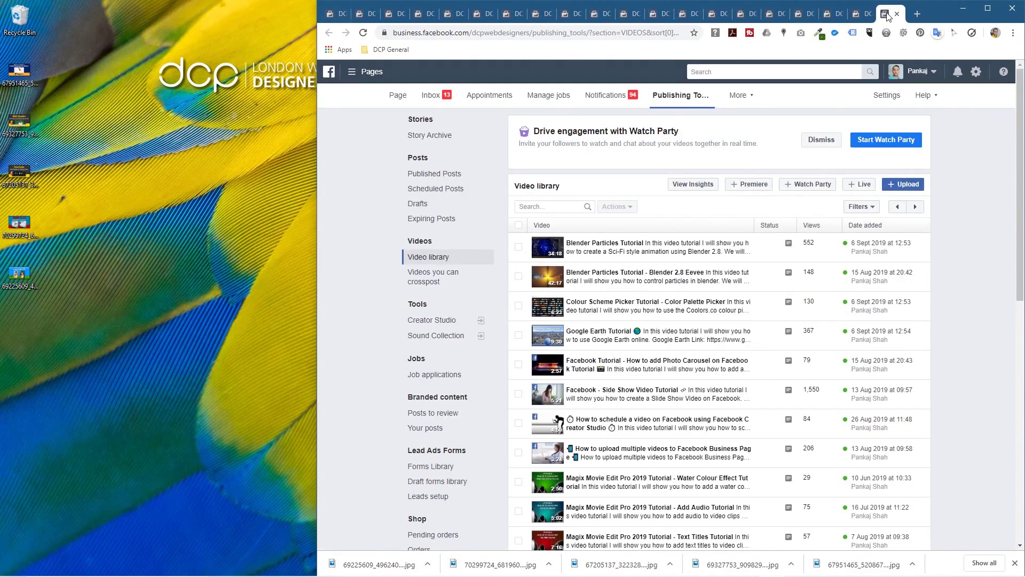
pyautogui.rightClick(893, 16)
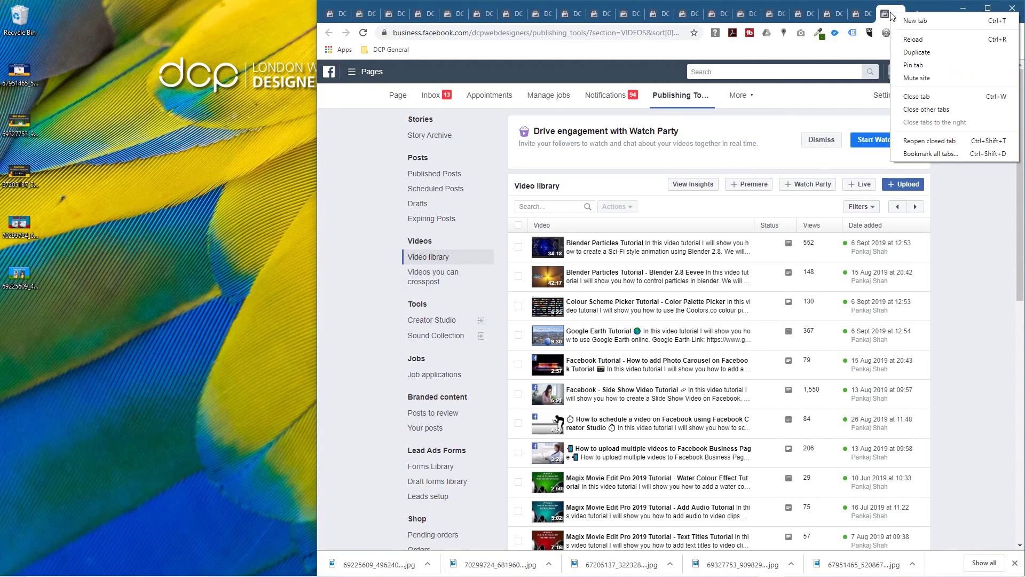
pyautogui.click(914, 111)
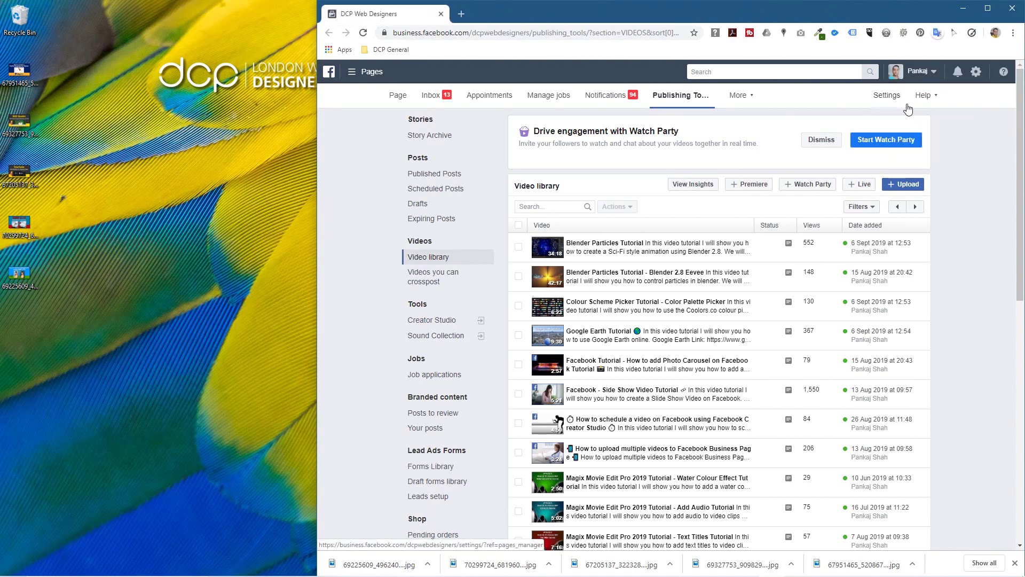
# - Open the business page's Insights overview and examine post reach, page likes, actions and page views for the last 7 days
pyautogui.click(399, 98)
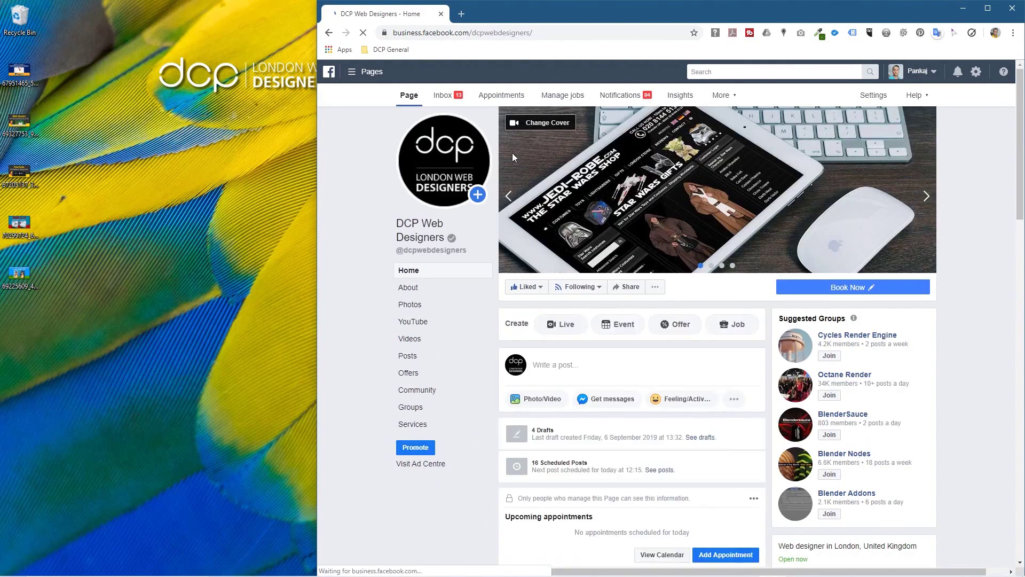
pyautogui.click(680, 95)
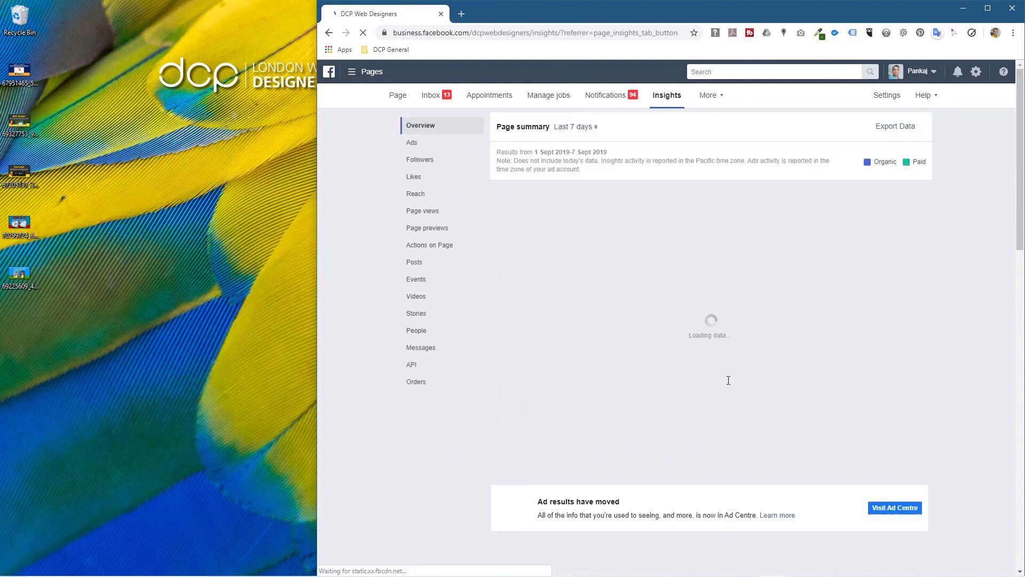
pyautogui.moveTo(742, 262)
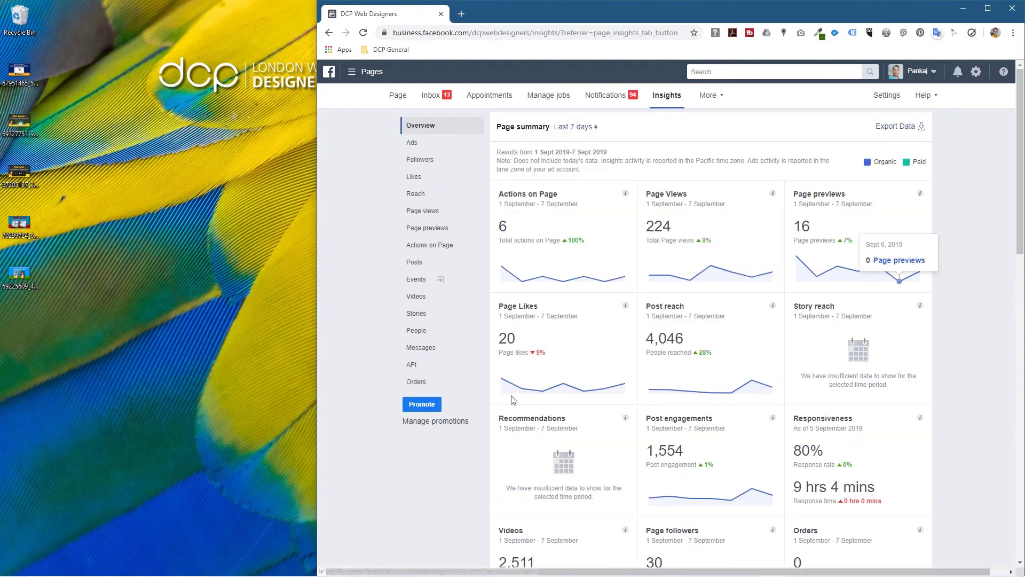
pyautogui.moveTo(705, 372)
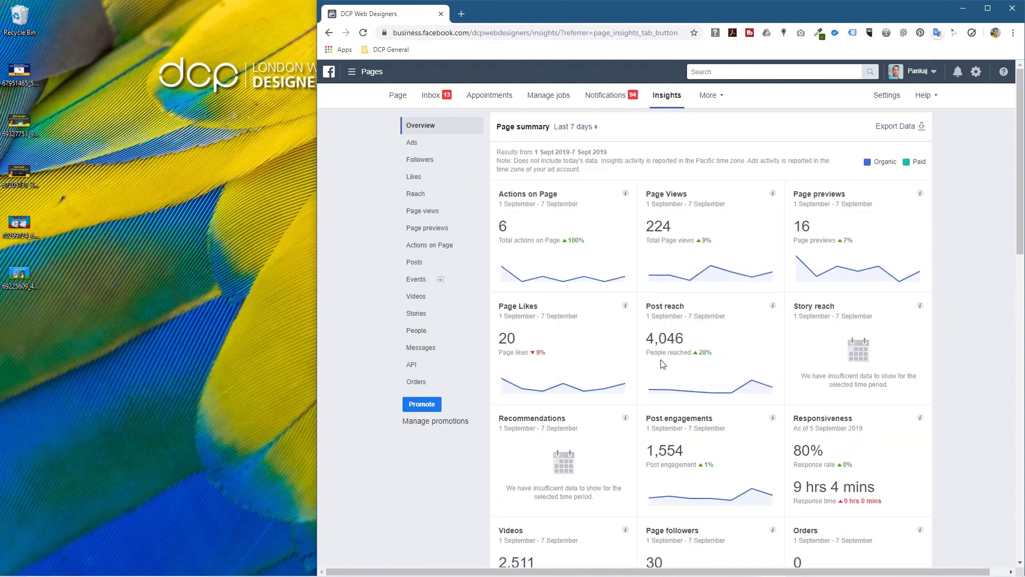
pyautogui.moveTo(647, 334); pyautogui.dragTo(701, 352)
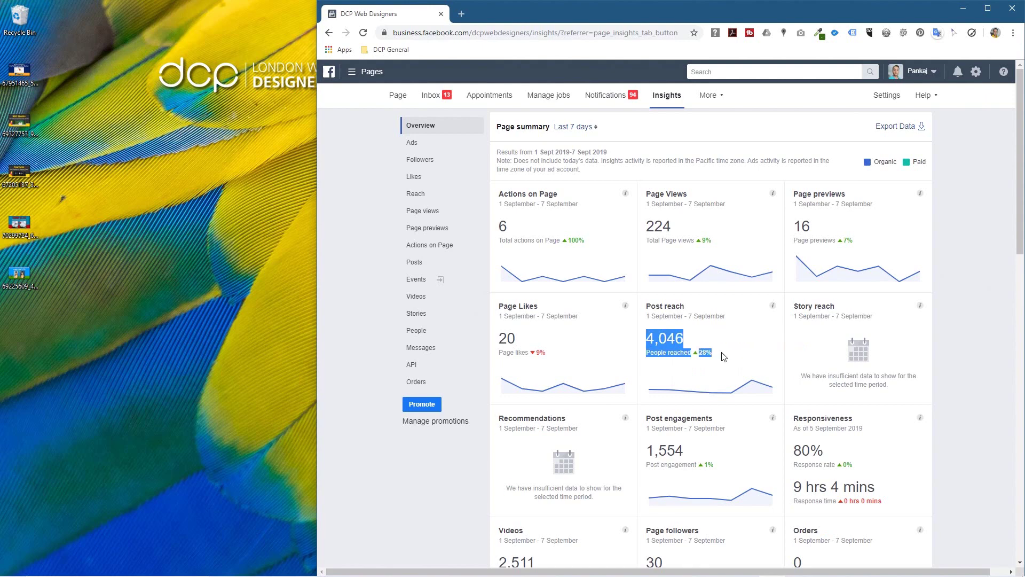
pyautogui.click(956, 347)
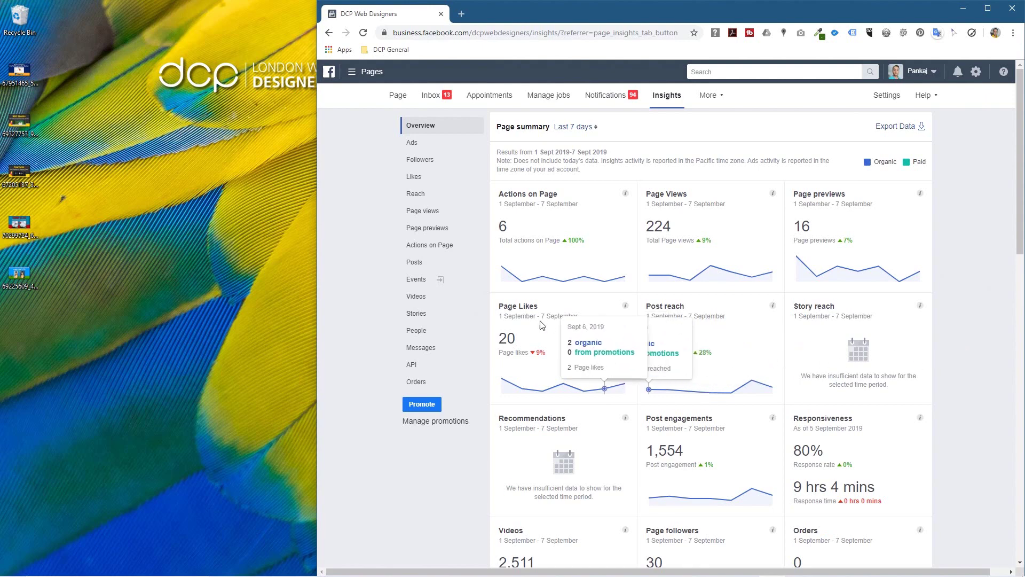
pyautogui.moveTo(539, 284)
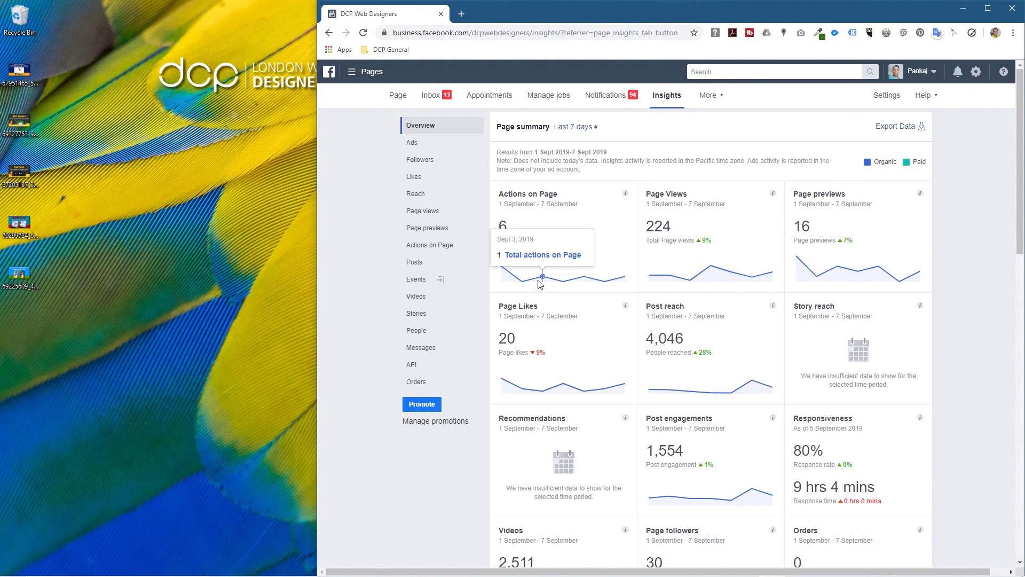
pyautogui.moveTo(711, 271)
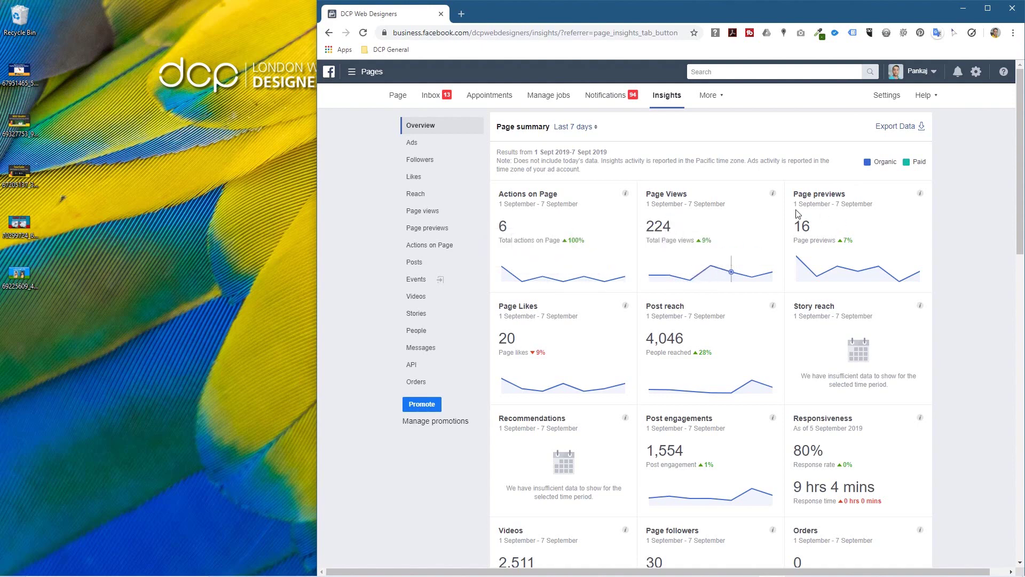
# - Examine the video views and page followers figures in the Insights page summary
pyautogui.scroll(-2, 662, 375)
pyautogui.scroll(-1, 662, 376)
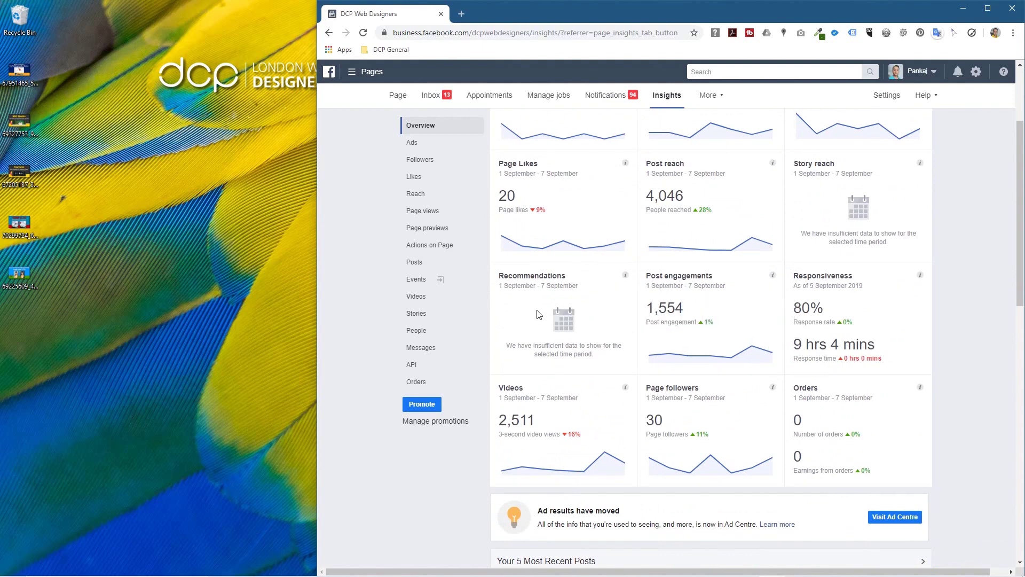
pyautogui.scroll(-1, 550, 368)
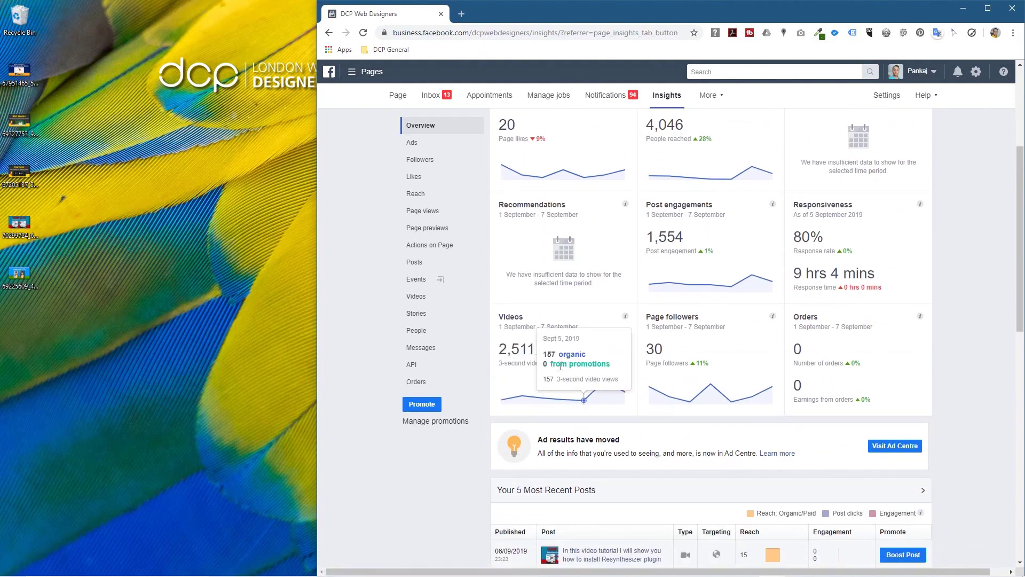
pyautogui.scroll(-1, 543, 366)
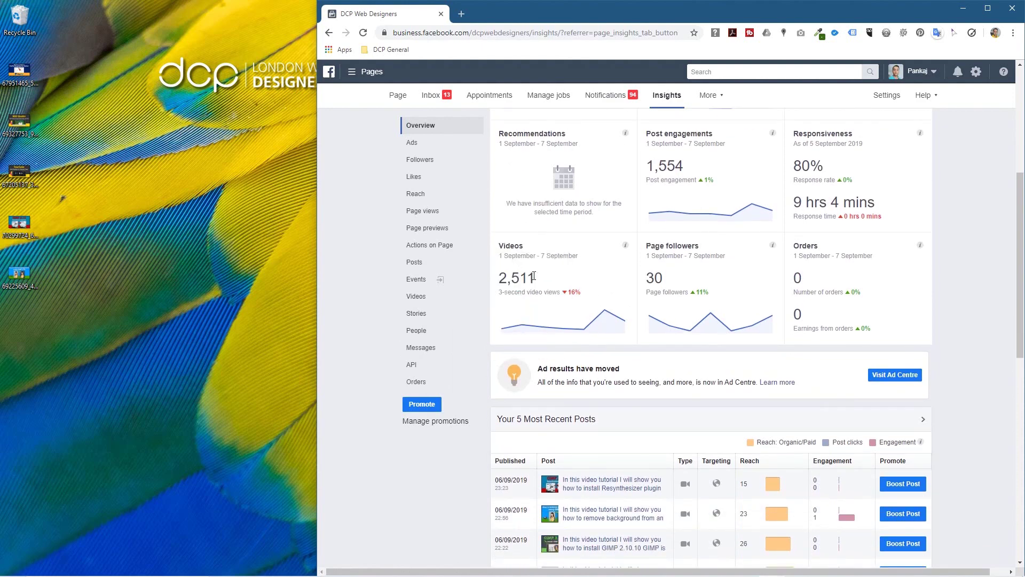
pyautogui.moveTo(565, 329)
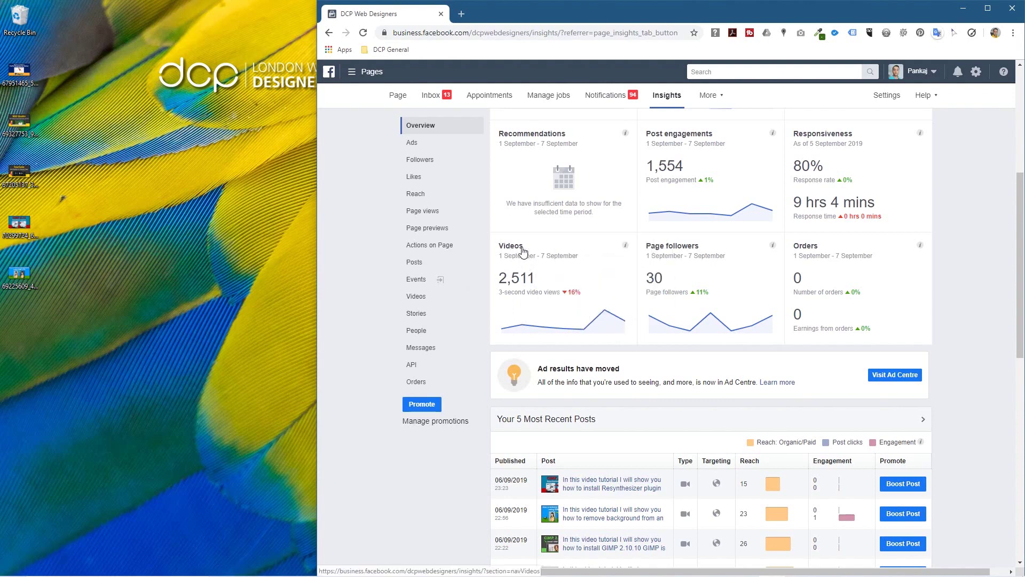
pyautogui.moveTo(625, 251)
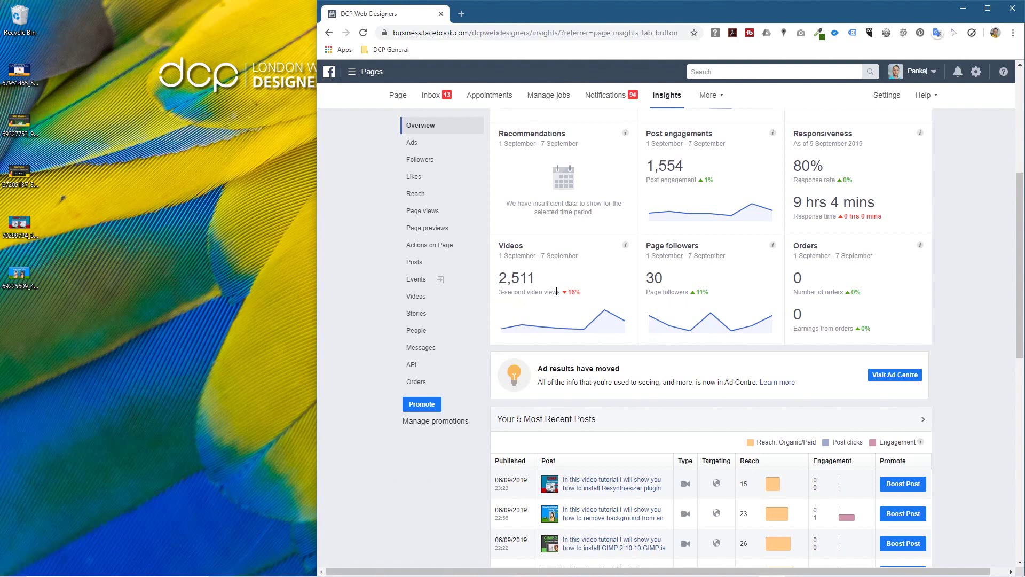
pyautogui.moveTo(570, 295)
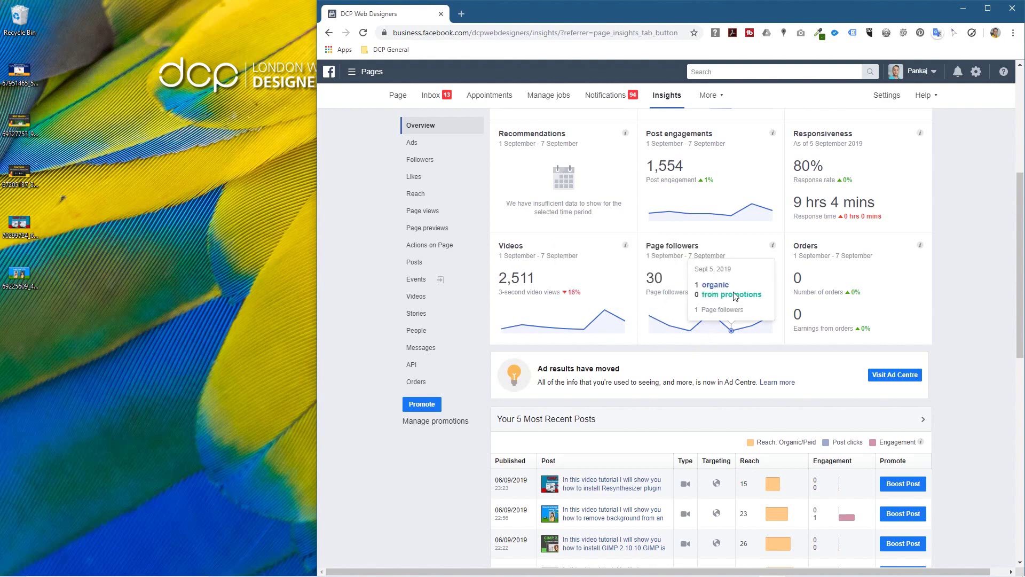
pyautogui.moveTo(771, 248)
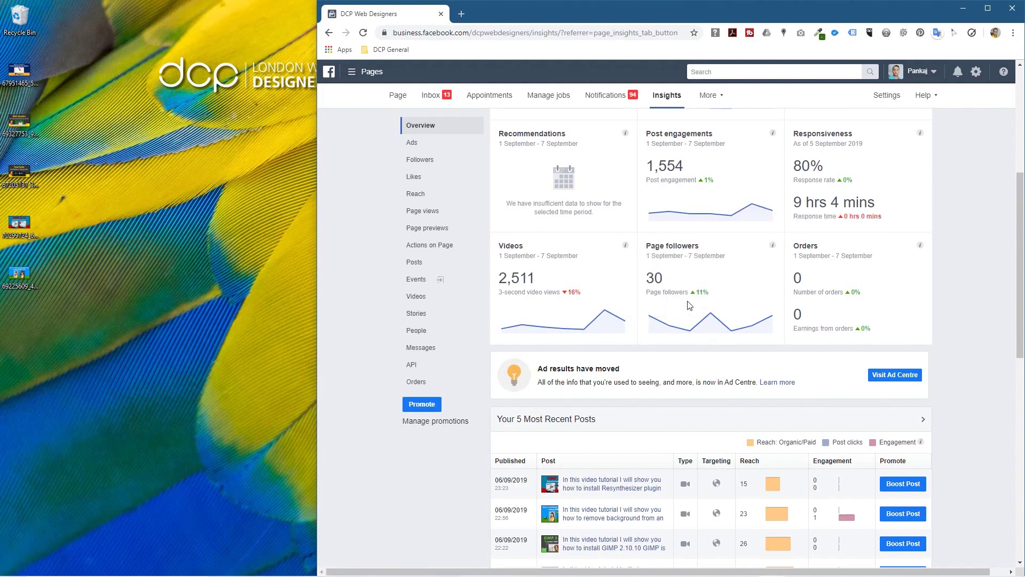
# - Review the five most recent posts and the Pages to Watch section of the Insights overview
pyautogui.scroll(-8, 687, 305)
pyautogui.scroll(-3, 688, 304)
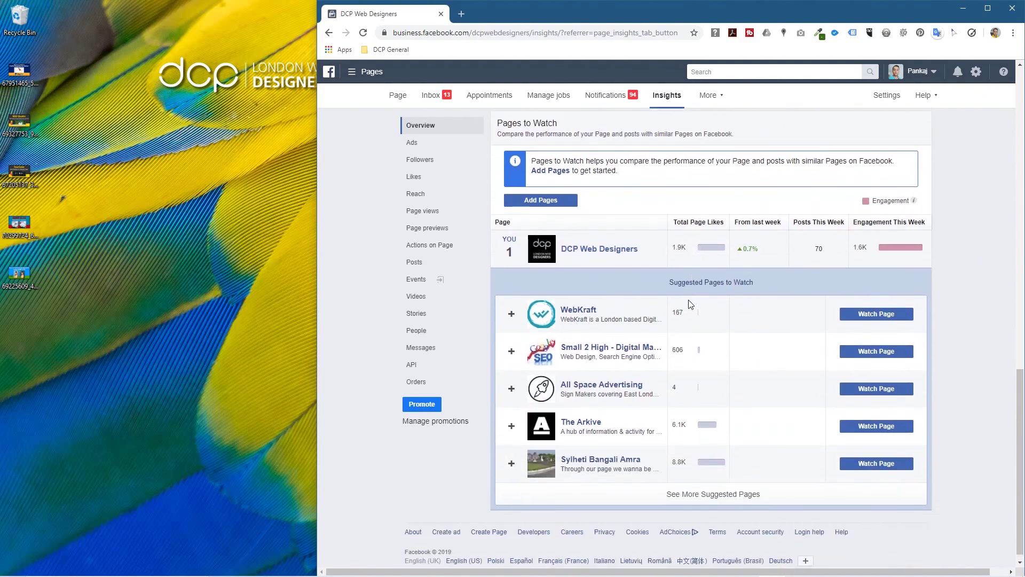
pyautogui.scroll(7, 688, 302)
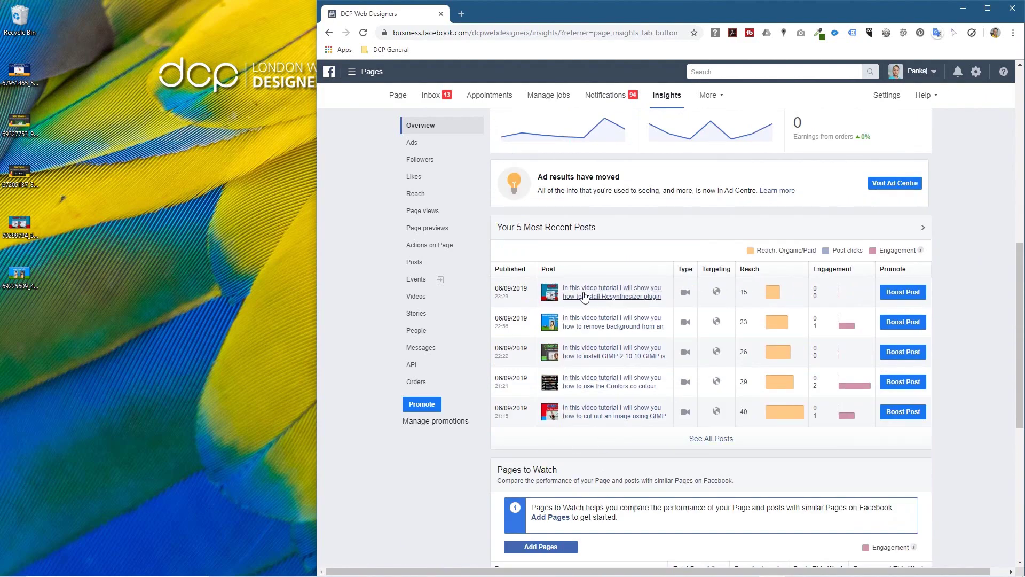
pyautogui.scroll(7, 747, 410)
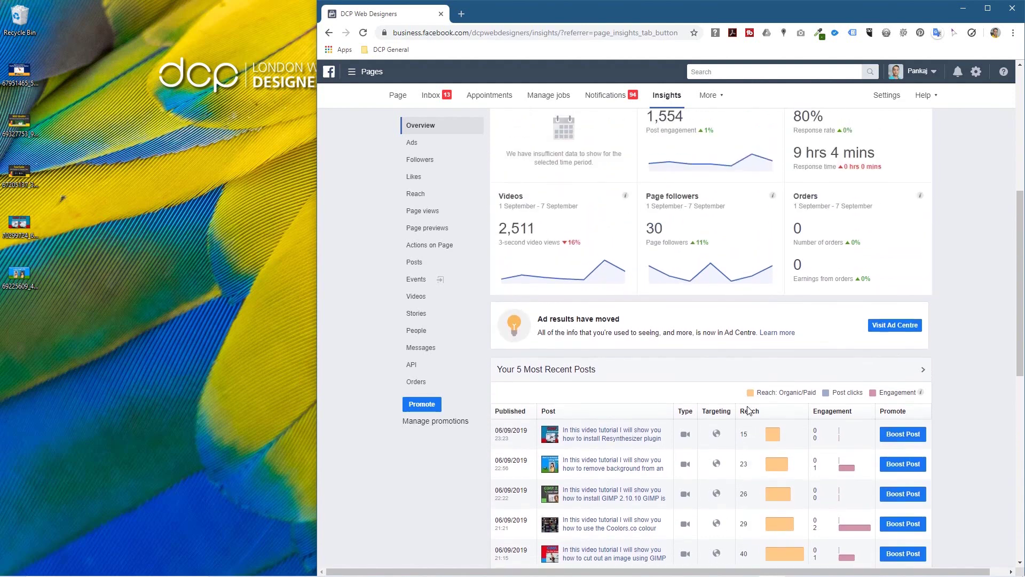
pyautogui.scroll(2, 747, 410)
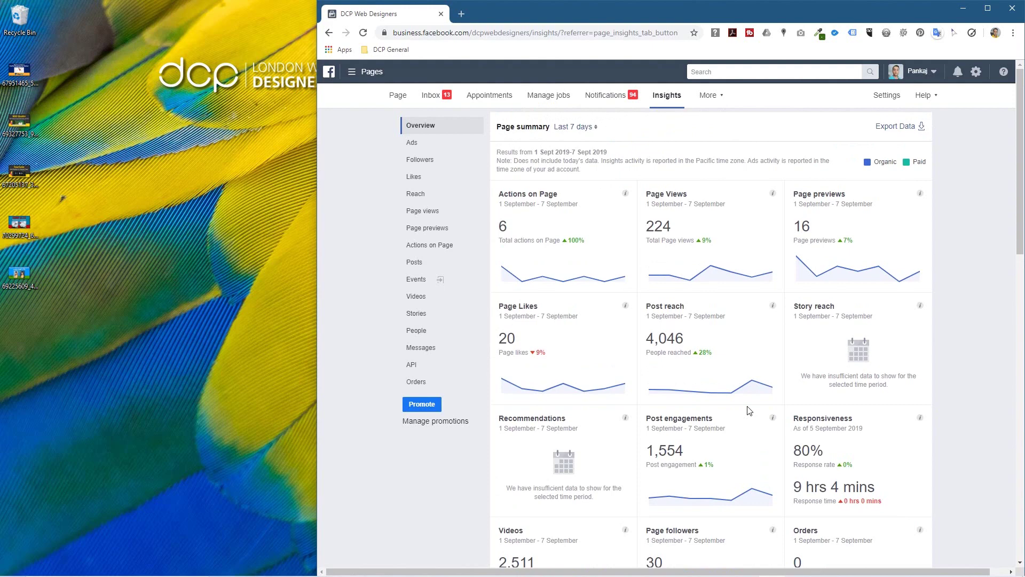
# - Return to the business page's home and look over its likes, follows, post reach and video views this week
pyautogui.click(449, 128)
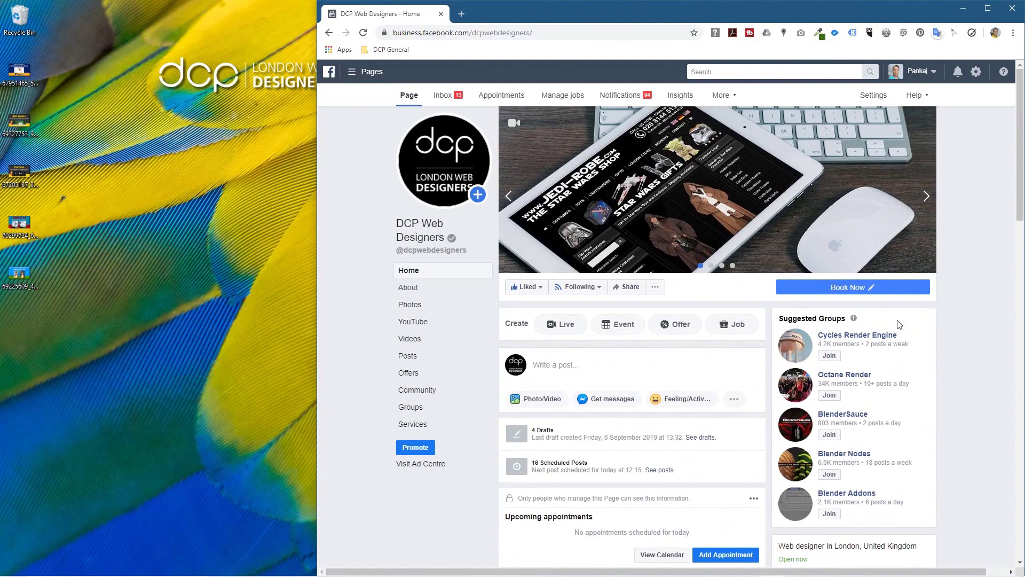
pyautogui.scroll(-3, 899, 324)
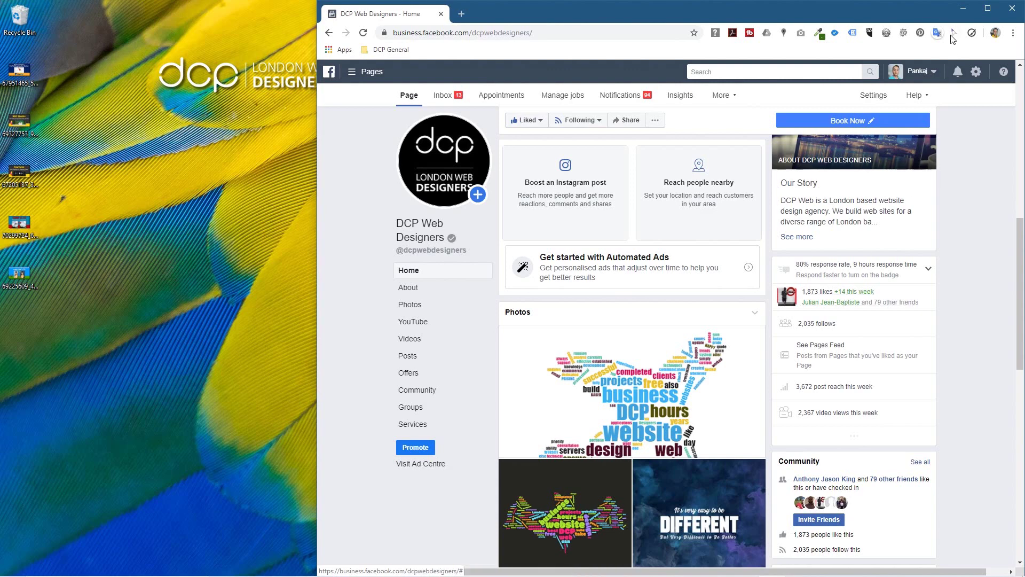
# - Minimise the browser and delete all the saved thumbnail images from the desktop
pyautogui.click(964, 8)
pyautogui.moveTo(176, 295); pyautogui.dragTo(7, 63)
pyautogui.press('Delete')
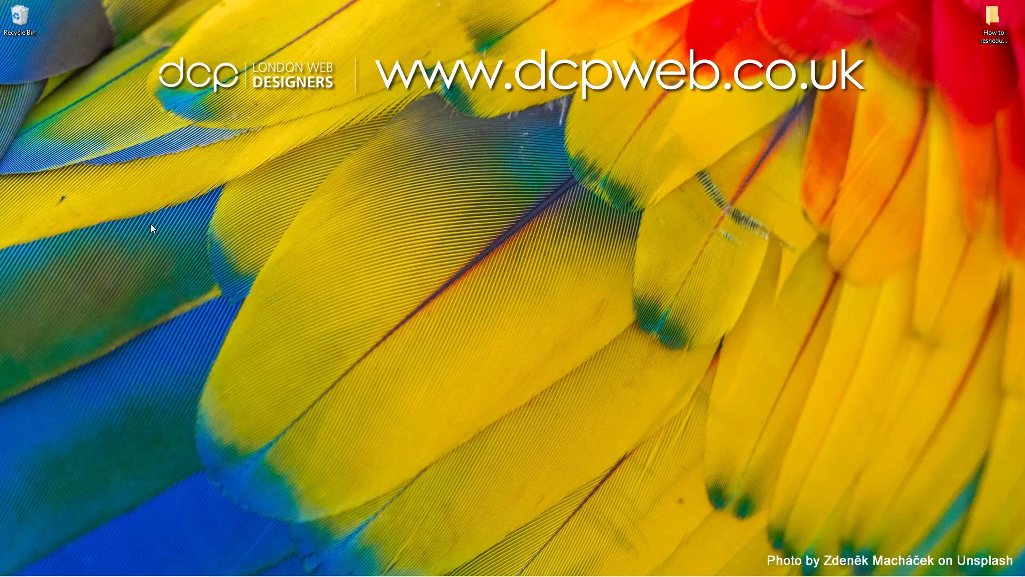